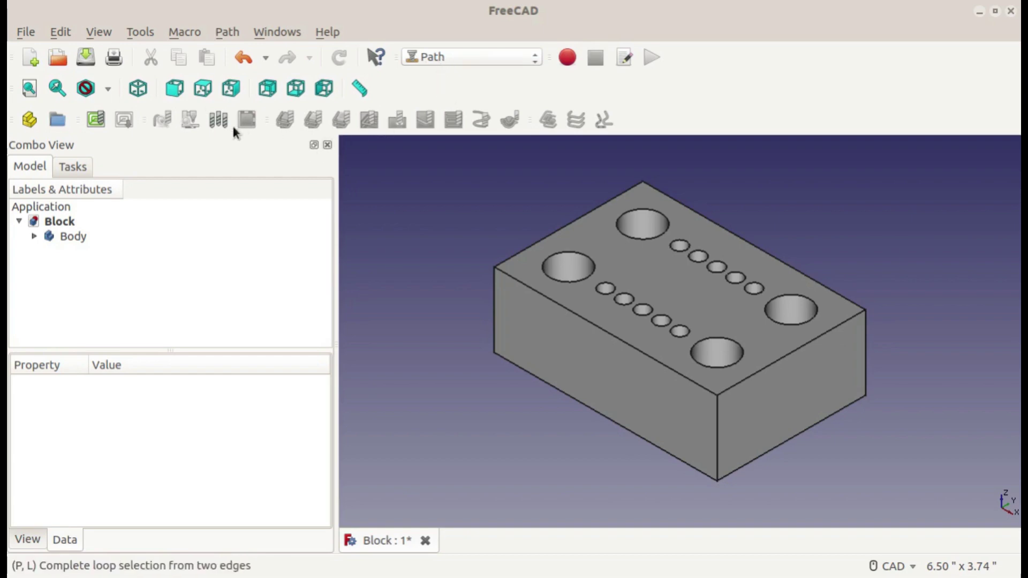
Look through the tool library, then orbit and zoom around the block and its large hole
{"action": "left_click", "coordinate": [217, 127]}
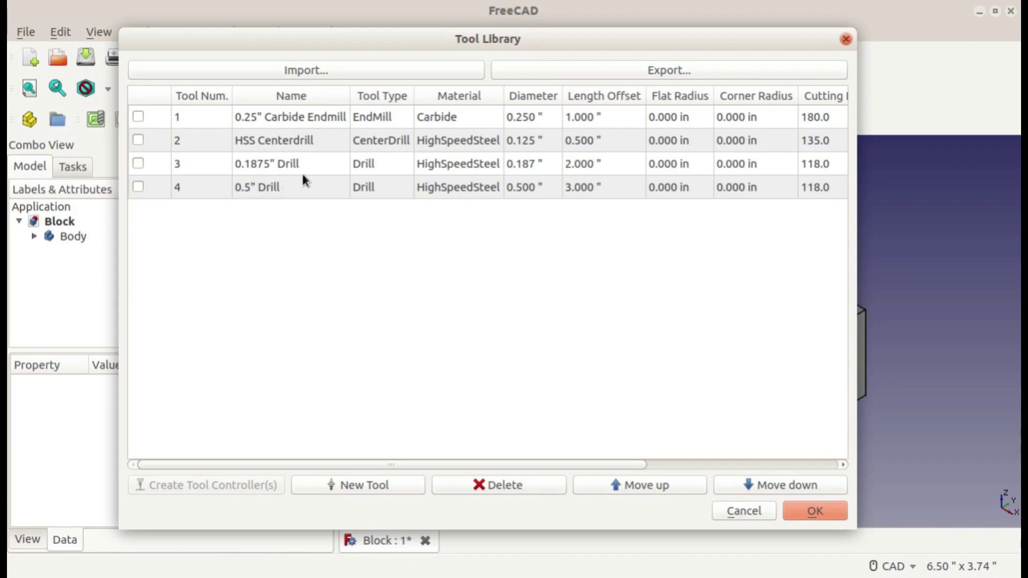
{"action": "left_click", "coordinate": [815, 517]}
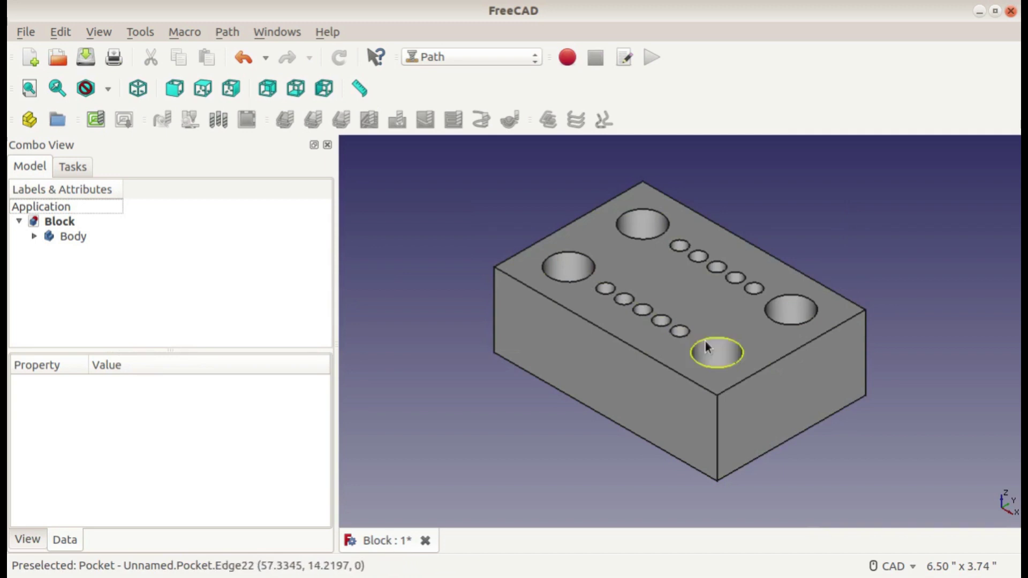
{"action": "middle_click_drag", "start_coordinate": [706, 340], "coordinate": [657, 358]}
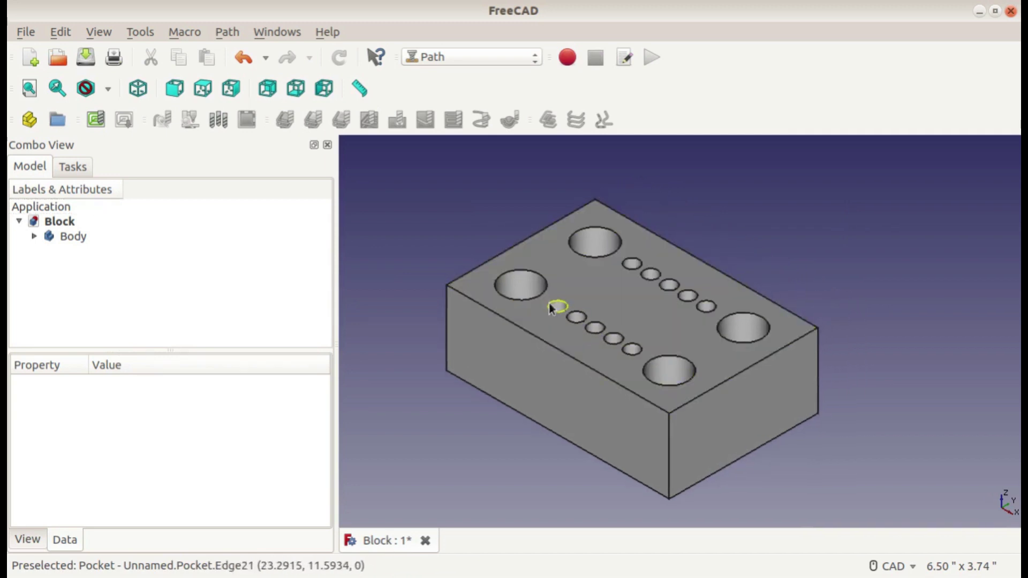
{"action": "middle_click_drag", "start_coordinate": [650, 330], "coordinate": [643, 418]}
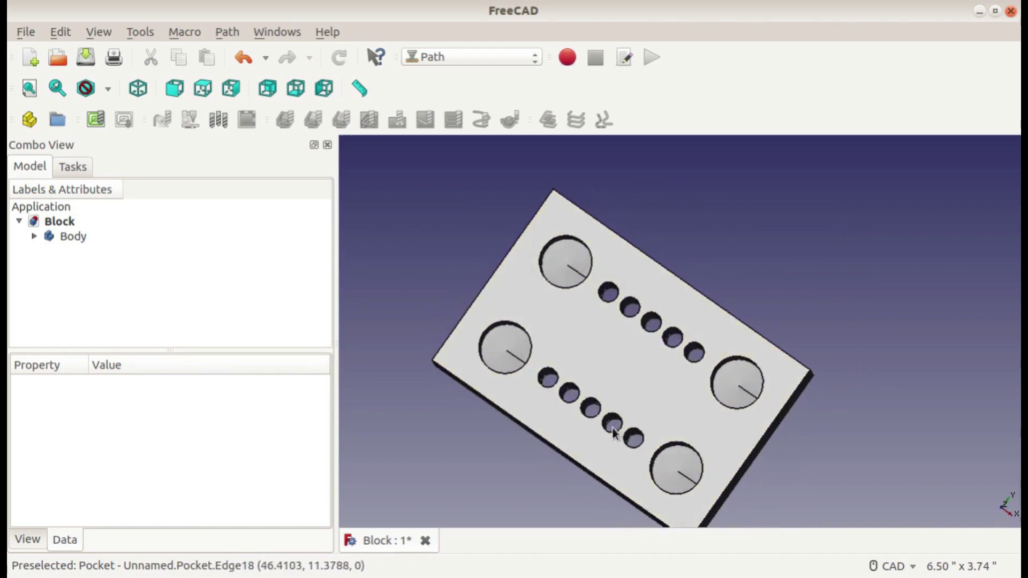
{"action": "scroll", "coordinate": [510, 356], "scroll_direction": "up", "scroll_amount": 5}
{"action": "scroll", "coordinate": [509, 365], "scroll_direction": "up", "scroll_amount": 2}
{"action": "middle_click_drag", "start_coordinate": [546, 326], "coordinate": [528, 266]}
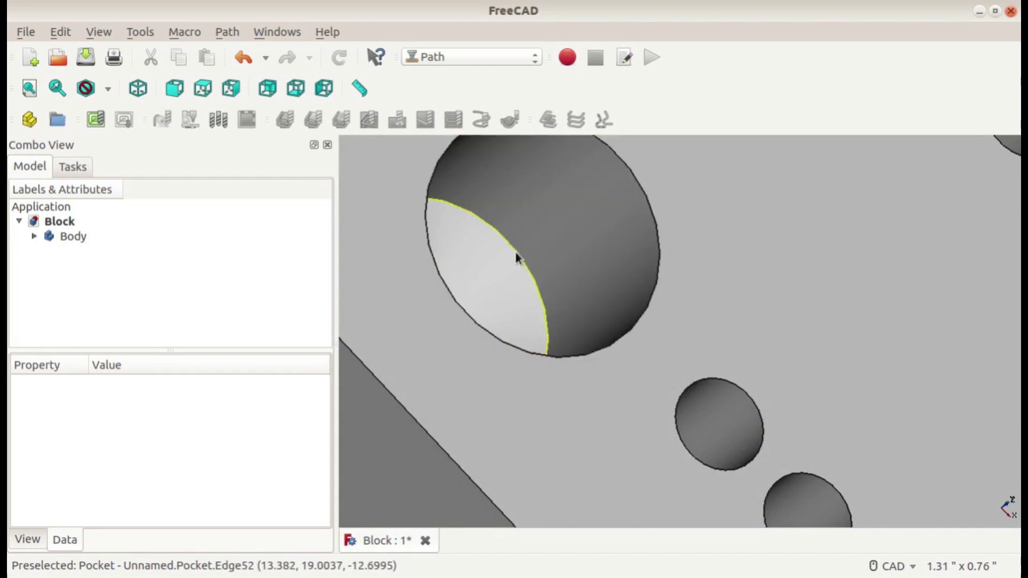
{"action": "scroll", "coordinate": [543, 292], "scroll_direction": "down", "scroll_amount": 2}
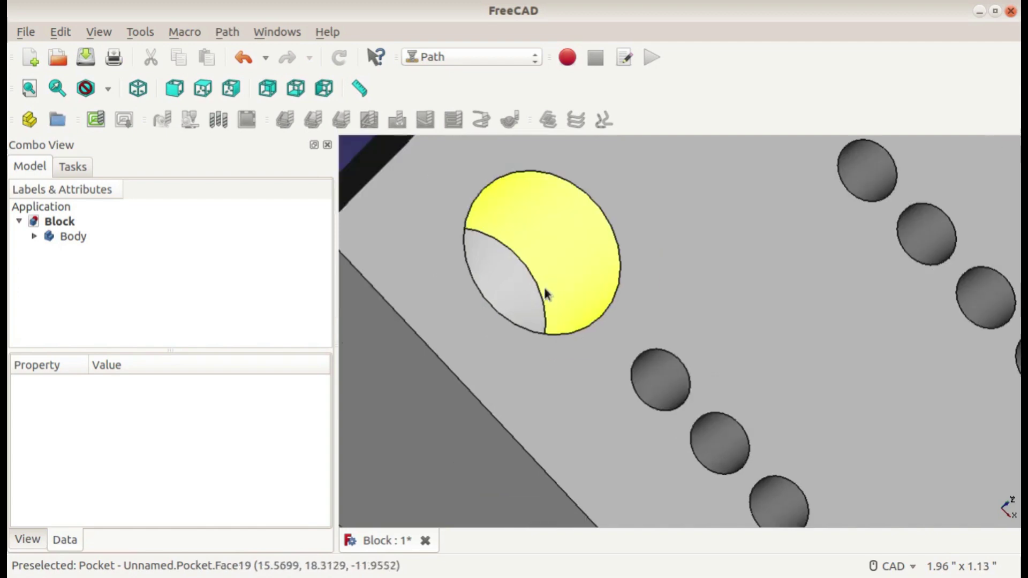
{"action": "middle_click_drag", "start_coordinate": [545, 294], "coordinate": [588, 242]}
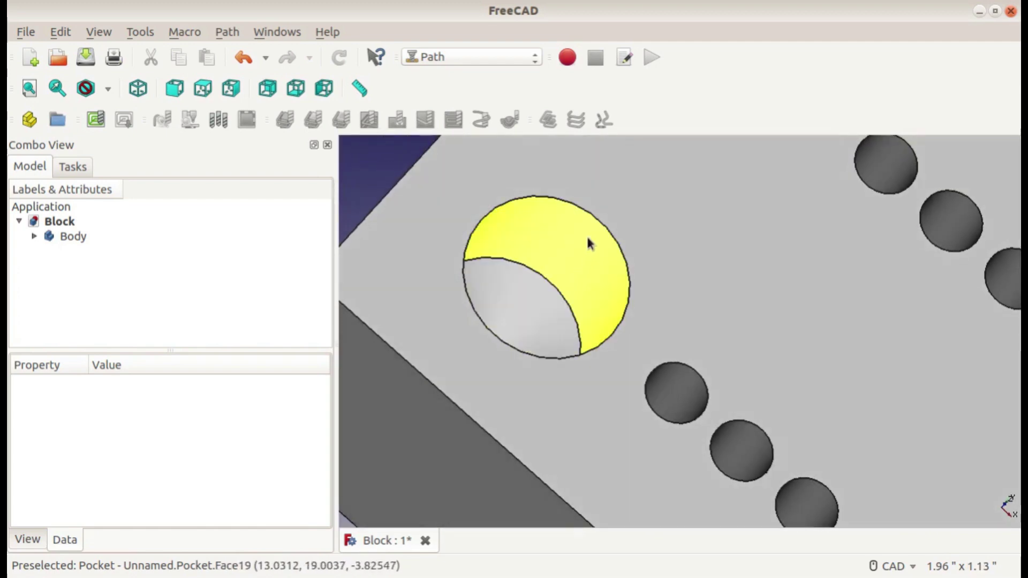
{"action": "scroll", "coordinate": [613, 300], "scroll_direction": "down", "scroll_amount": 2}
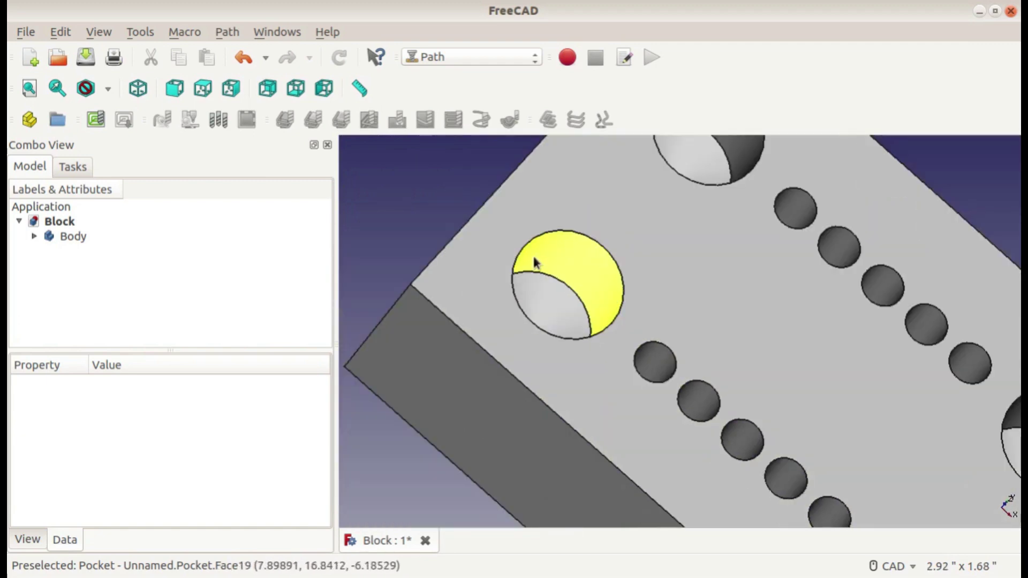
{"action": "scroll", "coordinate": [588, 346], "scroll_direction": "down", "scroll_amount": 2}
{"action": "middle_click_drag", "start_coordinate": [707, 280], "coordinate": [698, 248]}
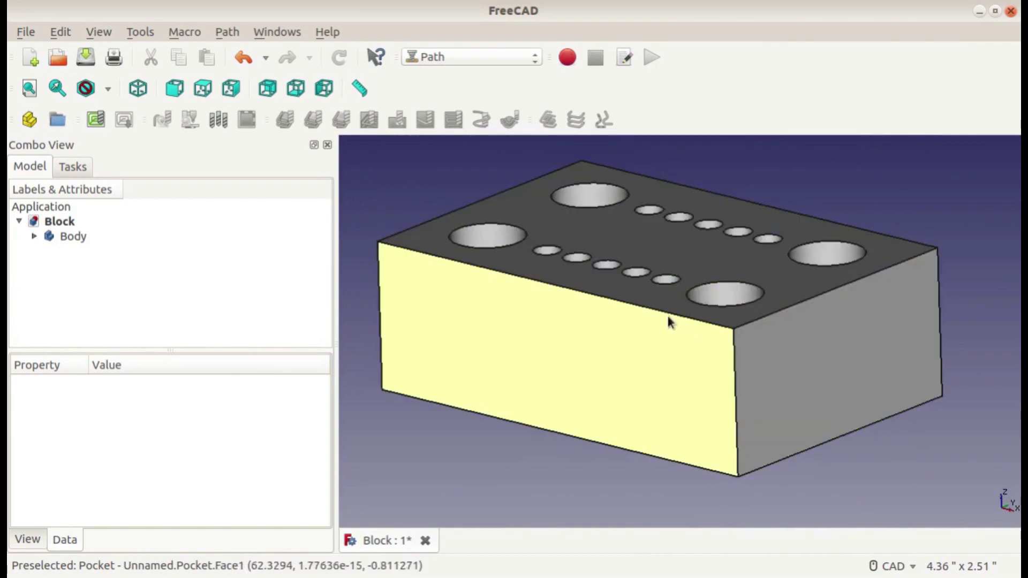
{"action": "scroll", "coordinate": [730, 333], "scroll_direction": "down", "scroll_amount": 4}
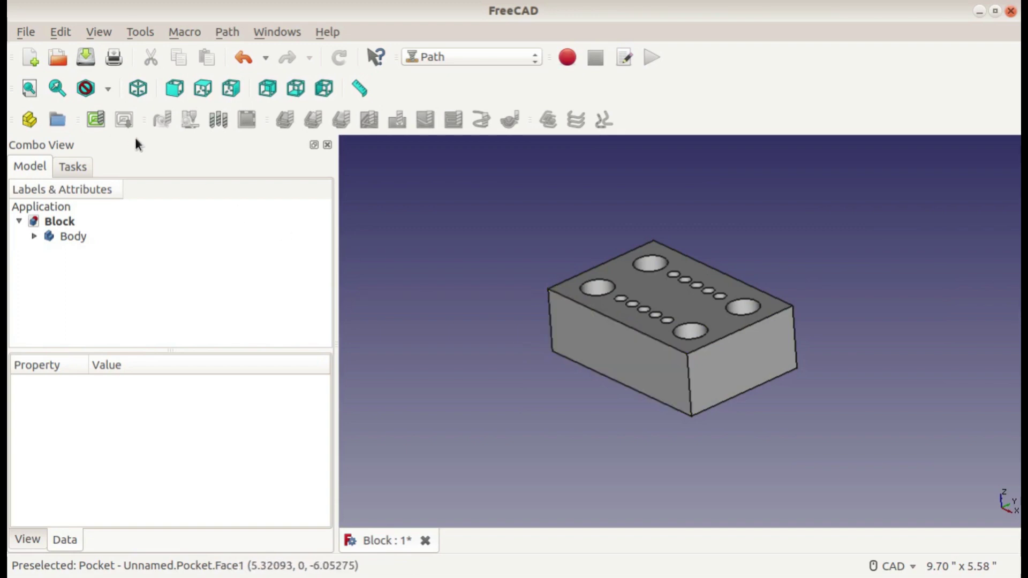
Create a new Path job with Body as the base model
{"action": "left_click", "coordinate": [96, 120]}
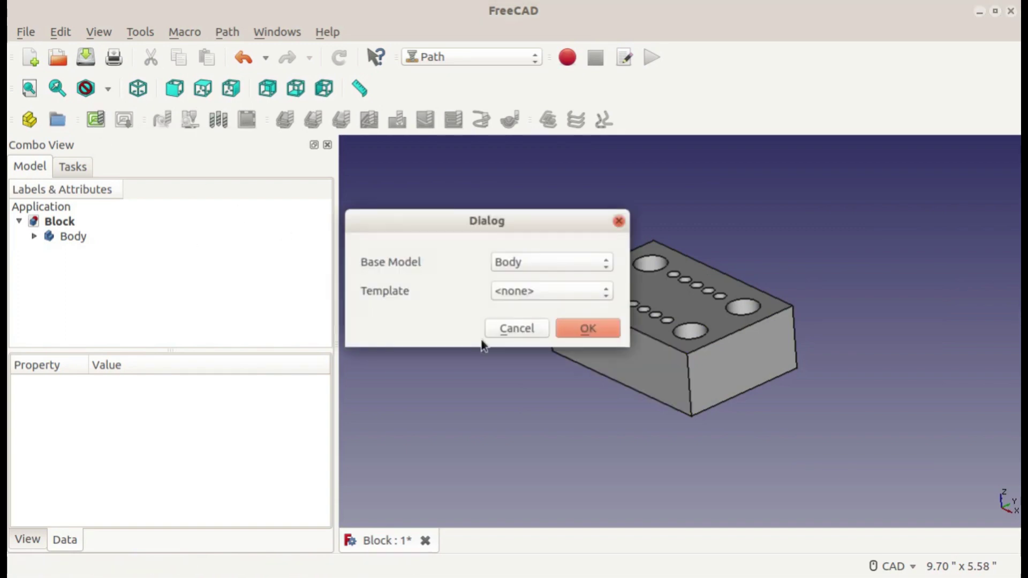
{"action": "left_click", "coordinate": [509, 262]}
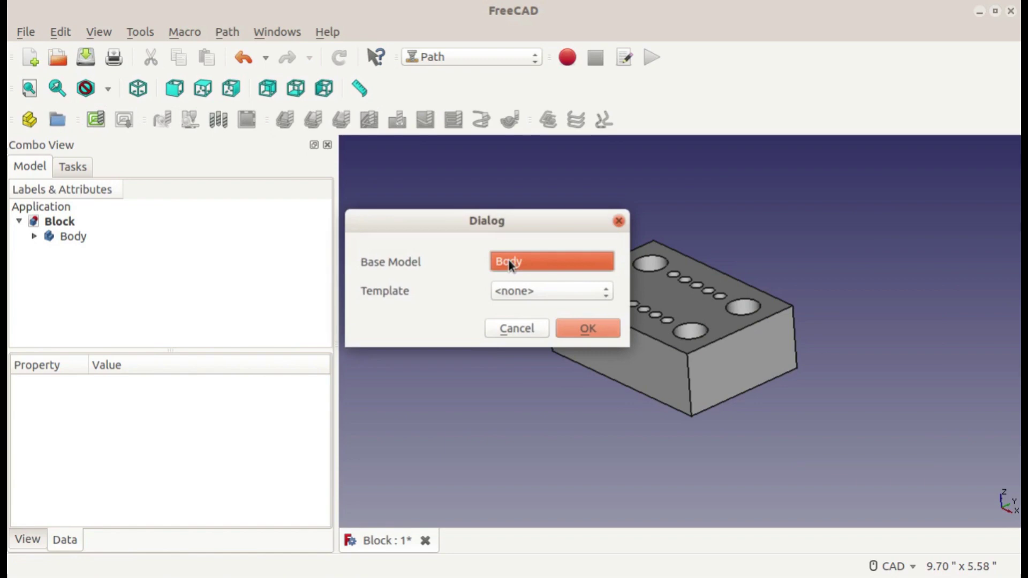
{"action": "left_click", "coordinate": [509, 262]}
{"action": "left_click", "coordinate": [576, 333]}
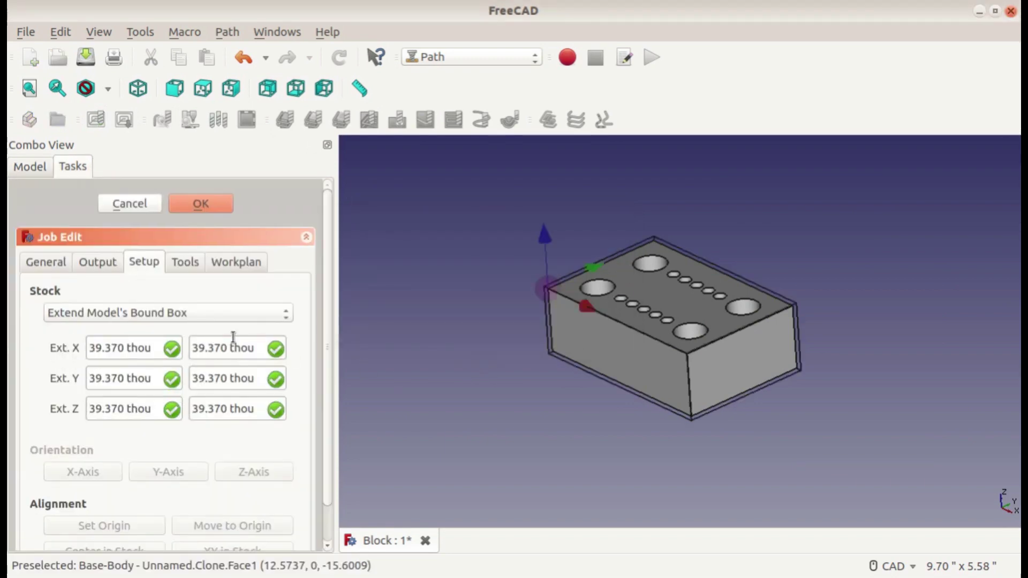
Make the job stock a Create Box with height 1.125 in
{"action": "left_click", "coordinate": [166, 316]}
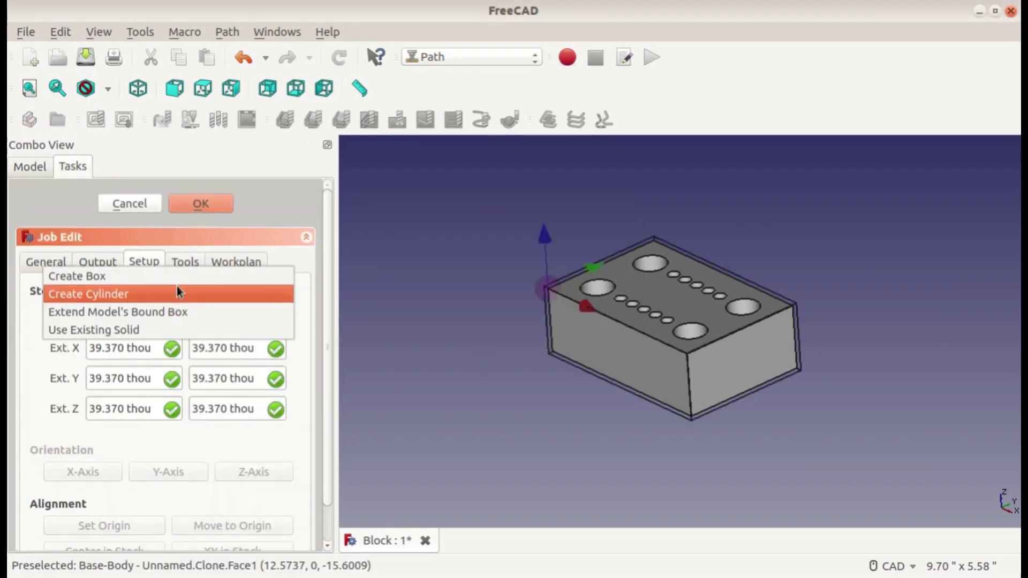
{"action": "left_click", "coordinate": [168, 277]}
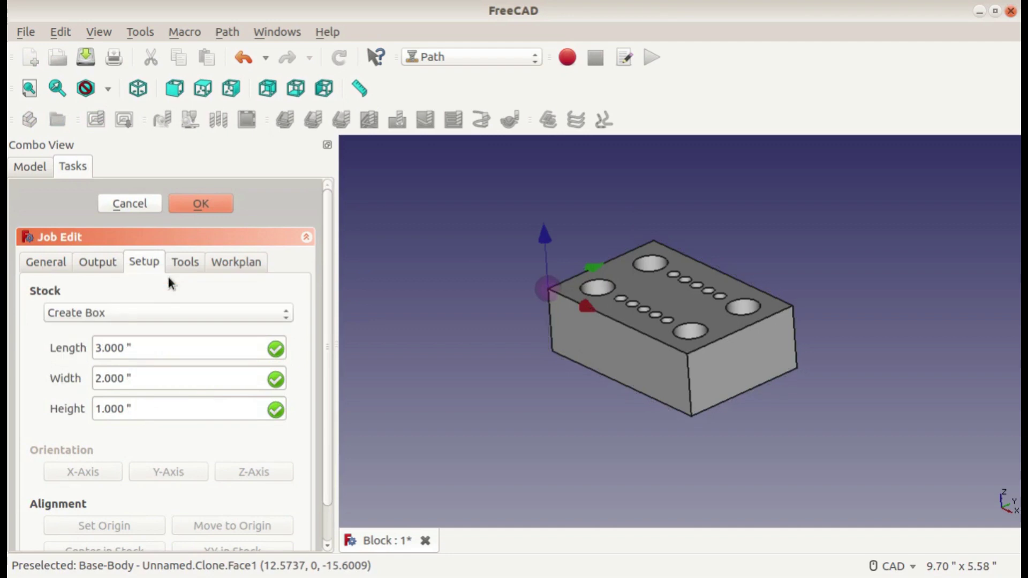
{"action": "left_click", "coordinate": [123, 410]}
{"action": "key", "text": "BackSpace"}
{"action": "key", "text": "BackSpace"}
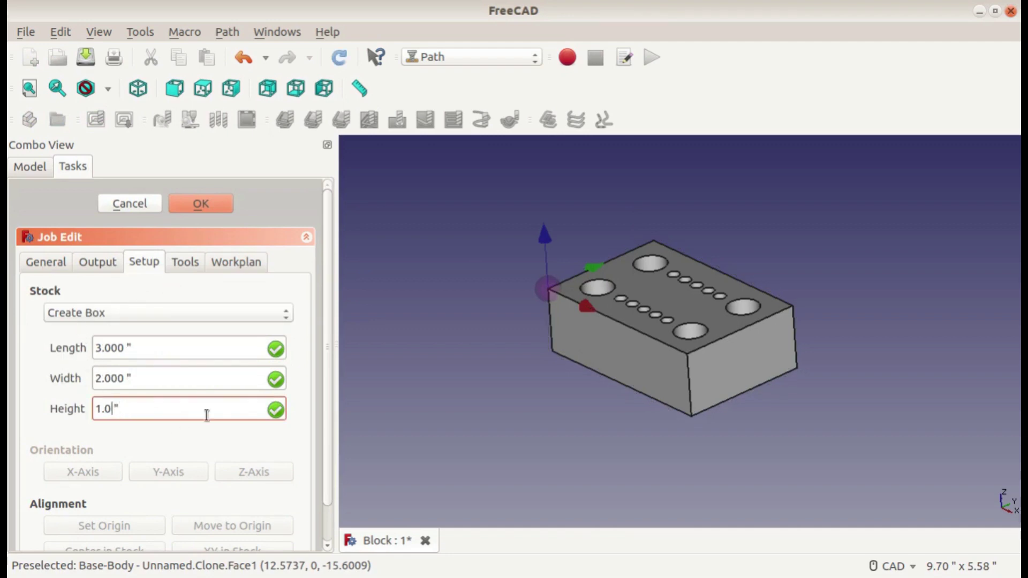
{"action": "type", "text": "125"}
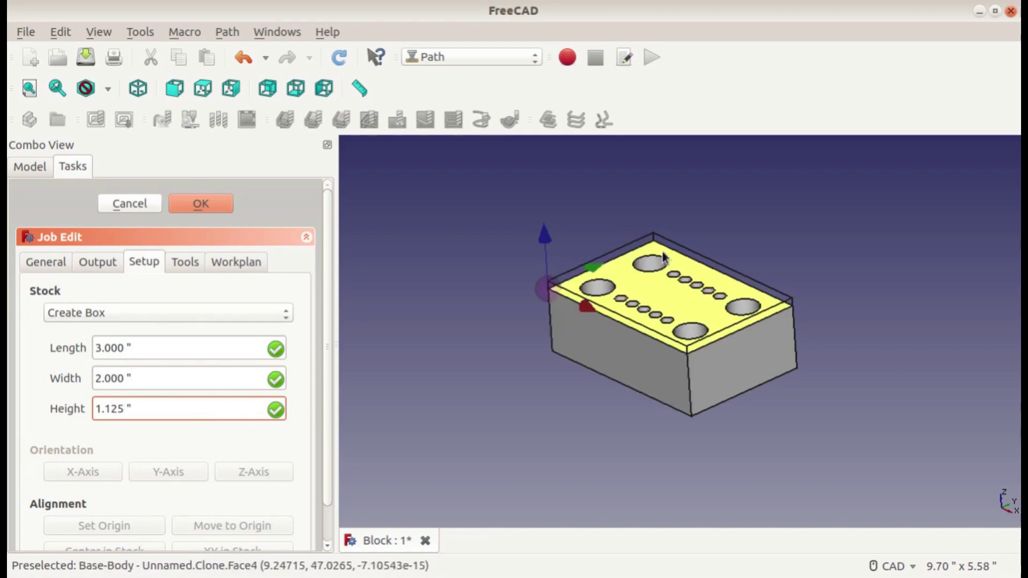
{"action": "scroll", "coordinate": [573, 268], "scroll_direction": "up", "scroll_amount": 5}
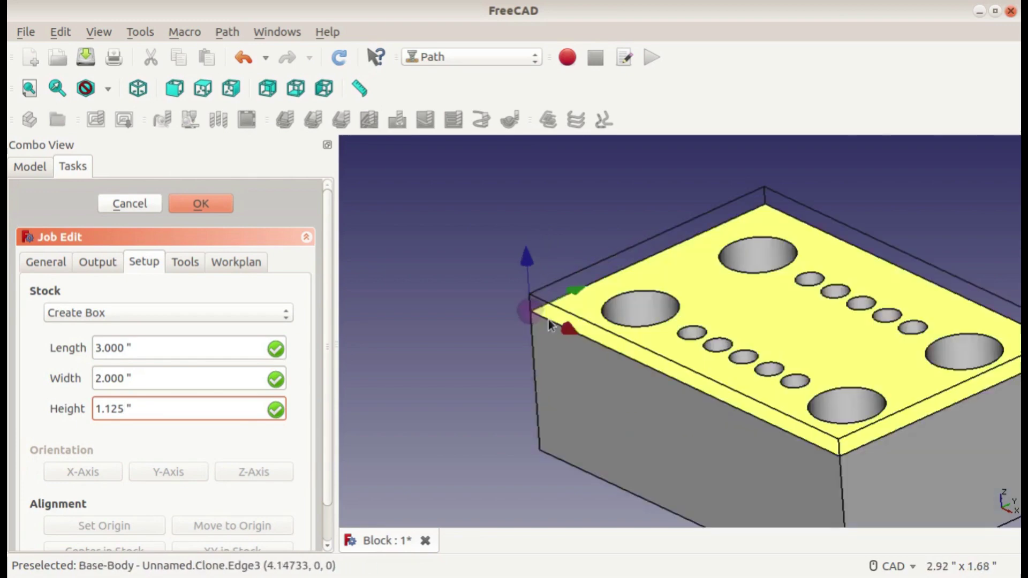
{"action": "middle_click_drag", "start_coordinate": [573, 268], "coordinate": [492, 349]}
Add tool controllers for all library tools and remove the Default tool controller
{"action": "left_click", "coordinate": [182, 261]}
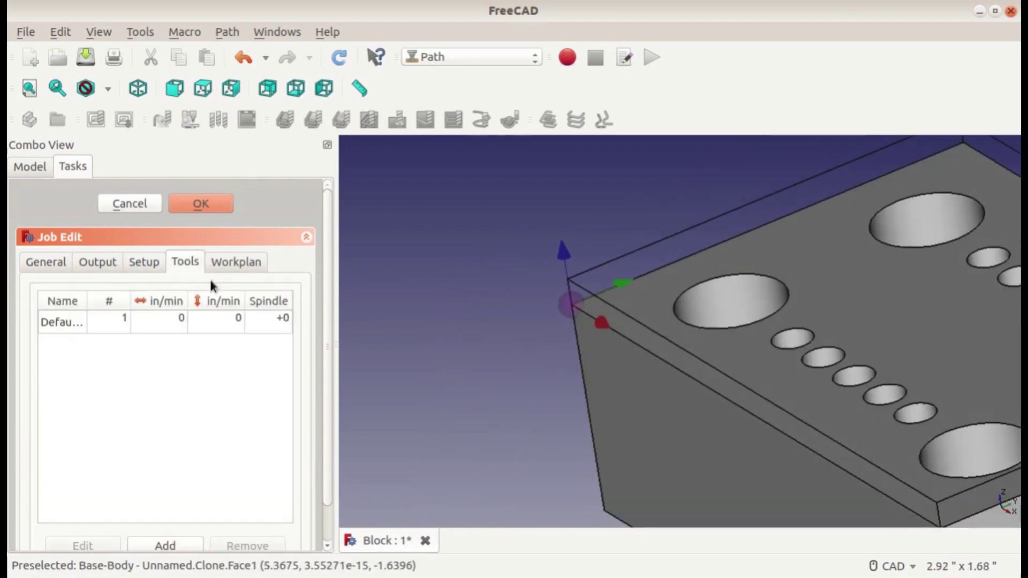
{"action": "middle_click_drag", "start_coordinate": [778, 366], "coordinate": [582, 264]}
{"action": "key", "text": "0"}
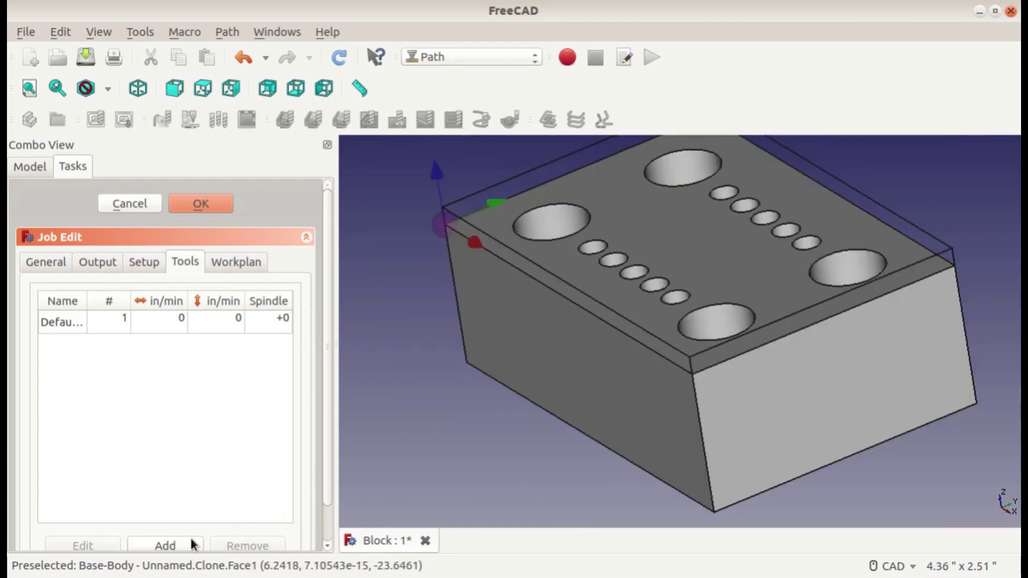
{"action": "left_click", "coordinate": [186, 542]}
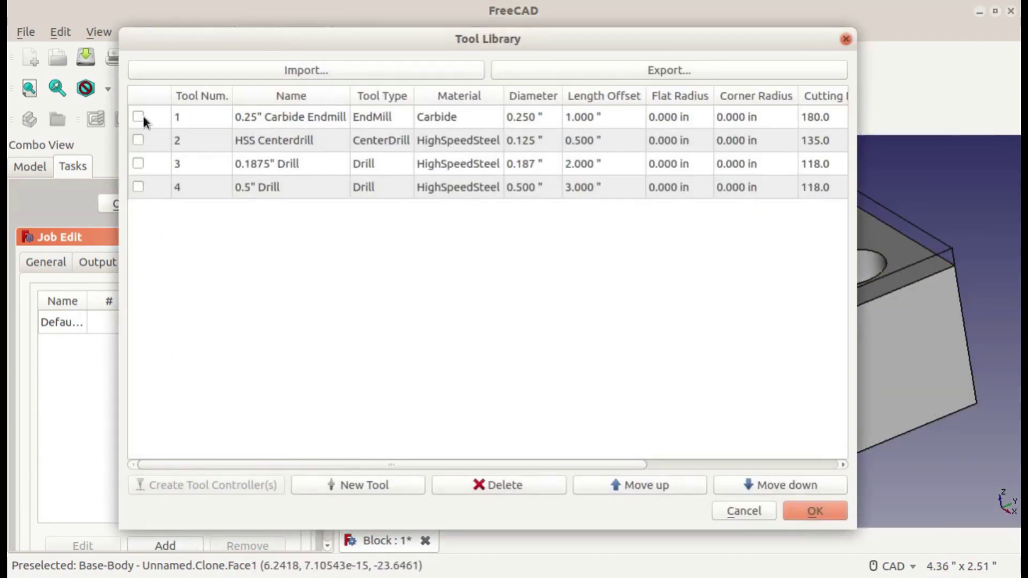
{"action": "left_click", "coordinate": [138, 117]}
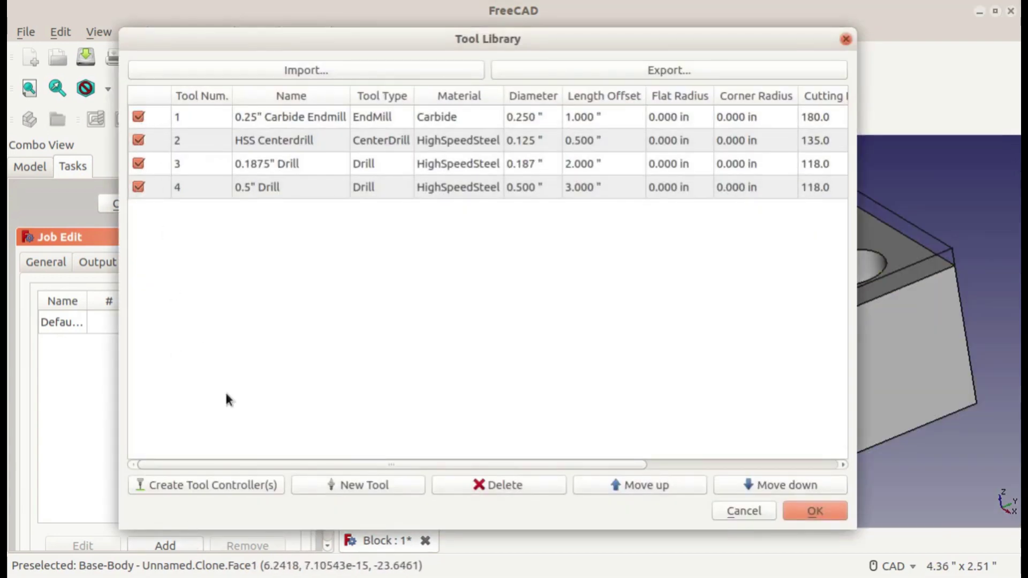
{"action": "left_click", "coordinate": [254, 484]}
{"action": "left_click", "coordinate": [812, 511]}
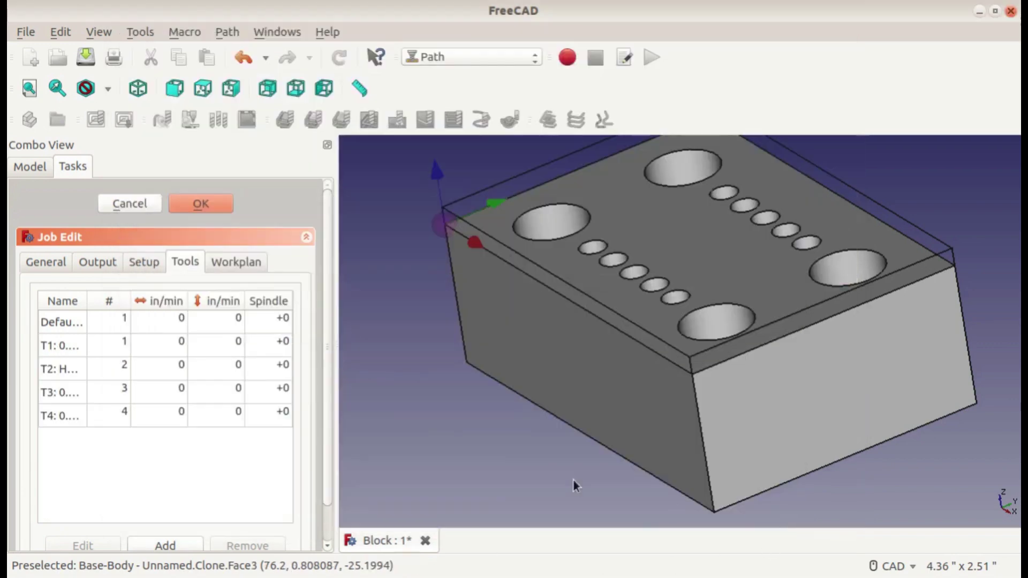
{"action": "left_click", "coordinate": [73, 324]}
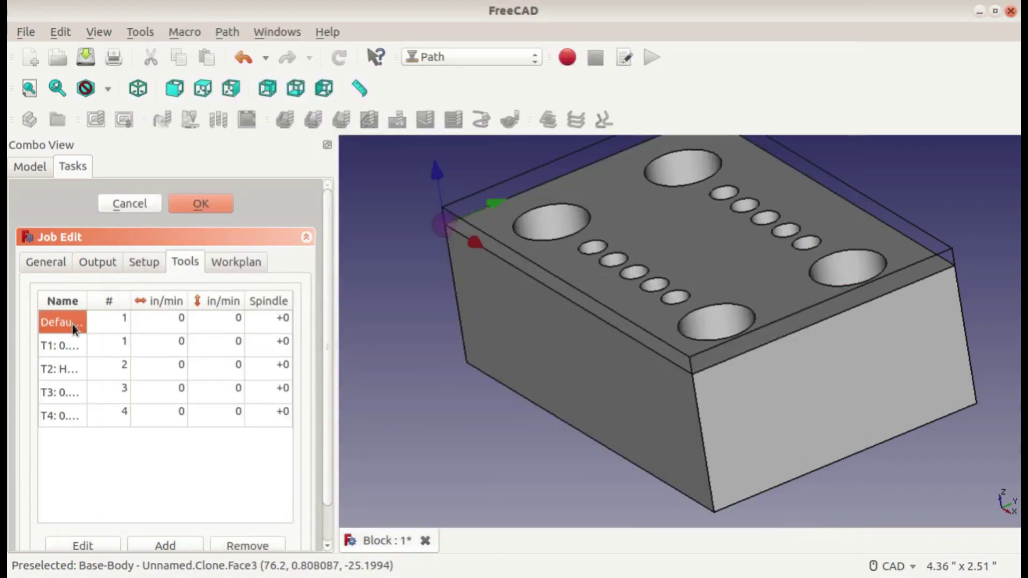
{"action": "left_click", "coordinate": [256, 545]}
Set T1 feeds to 9.6 in/min at 2400 rpm and T2 to 4 in/min at 1000 rpm
{"action": "left_click", "coordinate": [165, 321]}
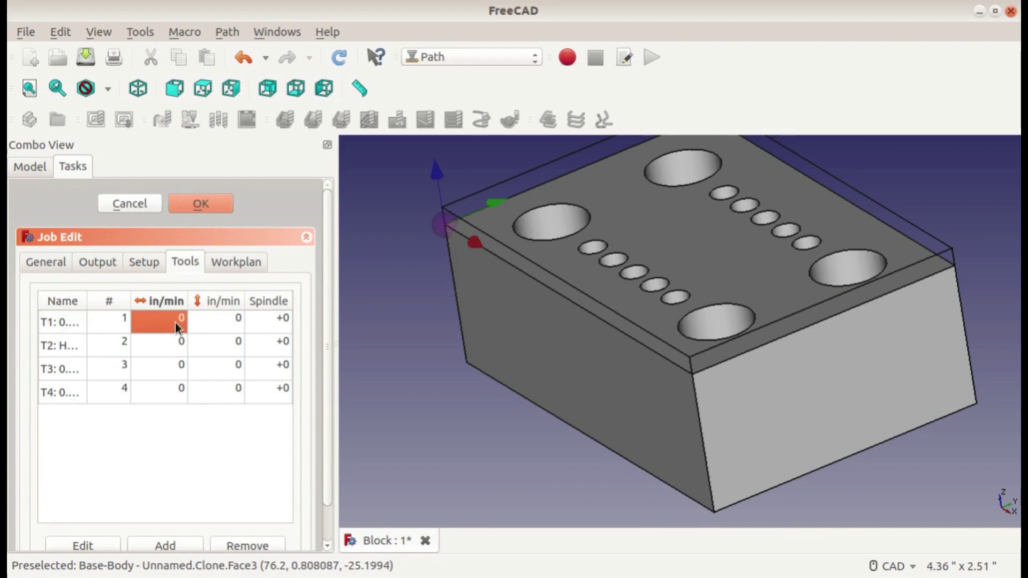
{"action": "double_click", "coordinate": [175, 322]}
{"action": "type", "text": "9.6"}
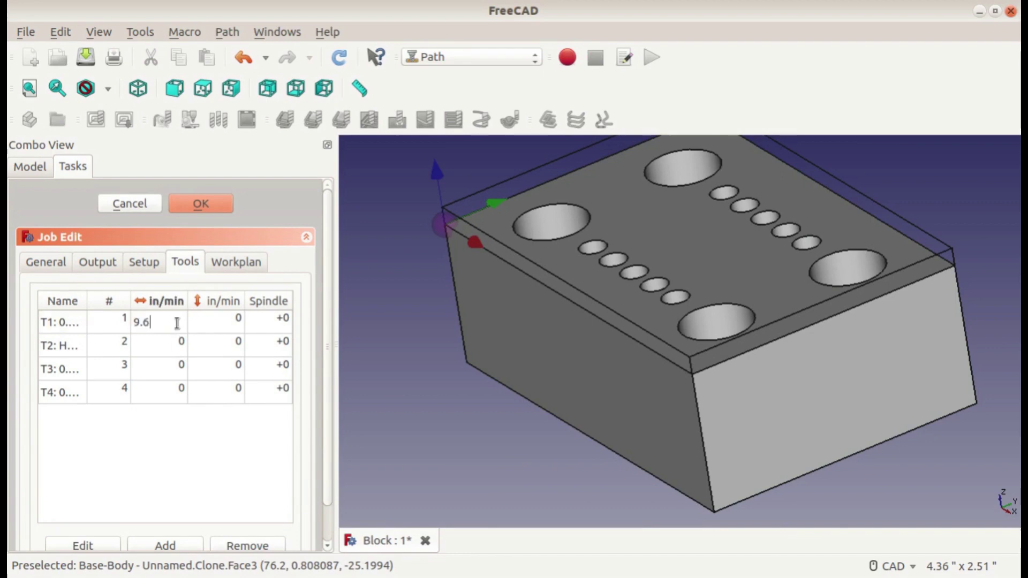
{"action": "key", "text": "Tab"}
{"action": "type", "text": "9.6"}
{"action": "key", "text": "Tab"}
{"action": "type", "text": "2400"}
{"action": "key", "text": "Tab"}
{"action": "type", "text": "4"}
Set T3 to 6.4 in/min at 1600 rpm and T4 to 2.4 in/min at 600 rpm
{"action": "key", "text": "Tab"}
{"action": "key", "text": "Tab"}
{"action": "type", "text": "1000"}
{"action": "key", "text": "Tab"}
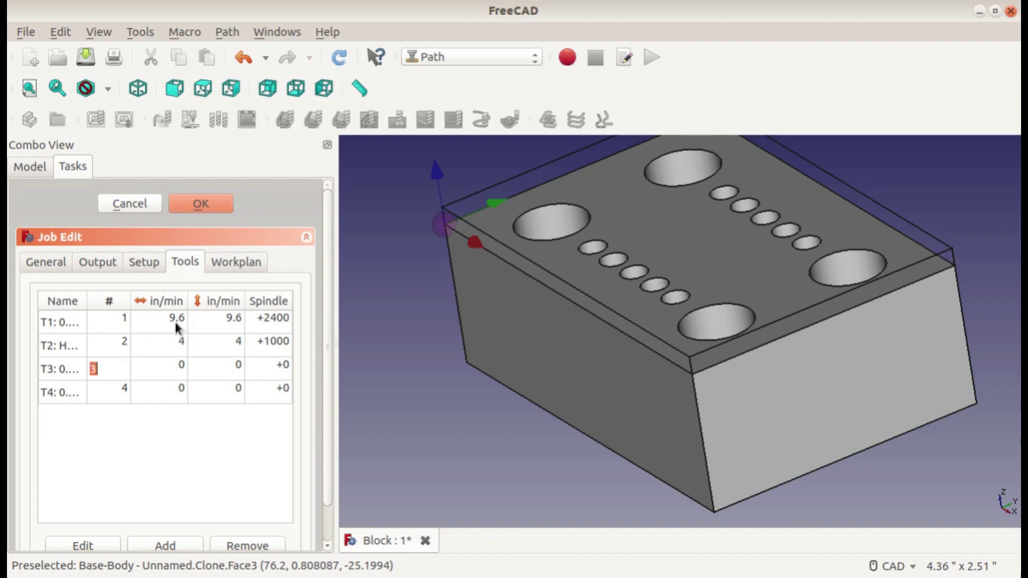
{"action": "type", "text": "6.4\t6.4\t+1600"}
{"action": "key", "text": "Tab"}
{"action": "type", "text": "2.4"}
{"action": "key", "text": "Tab"}
{"action": "type", "text": "2.4"}
{"action": "key", "text": "Tab"}
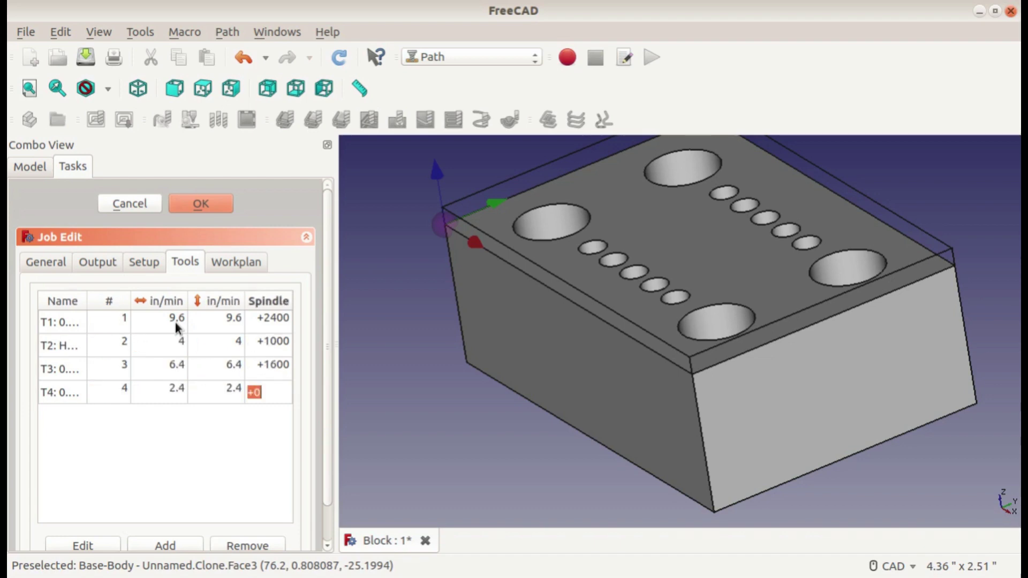
{"action": "type", "text": "600"}
{"action": "left_click", "coordinate": [201, 204]}
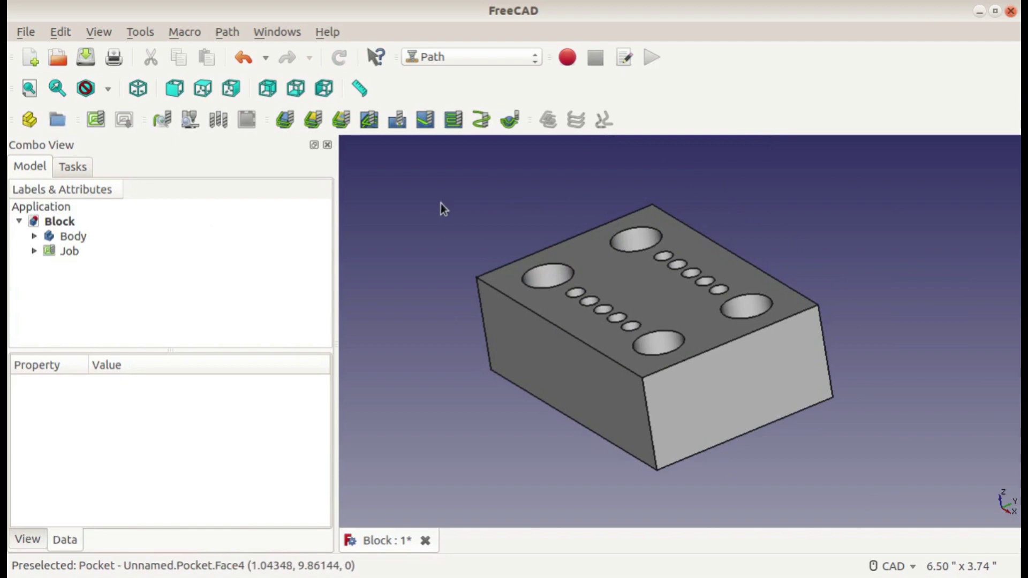
Add a Face operation using T1: 0.25" Carbide Endmill and select the block's top face
{"action": "left_click", "coordinate": [34, 251]}
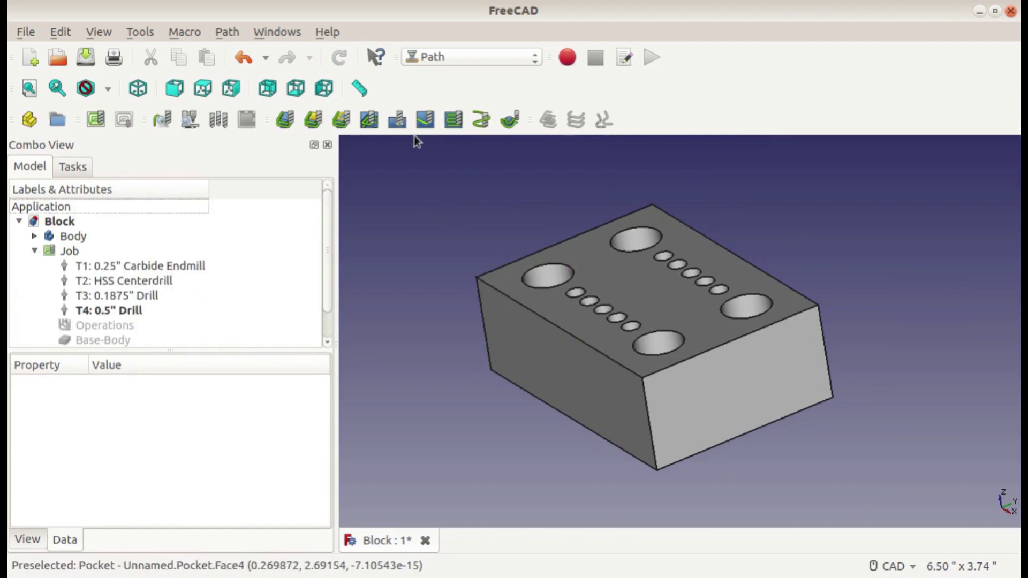
{"action": "left_click", "coordinate": [456, 127]}
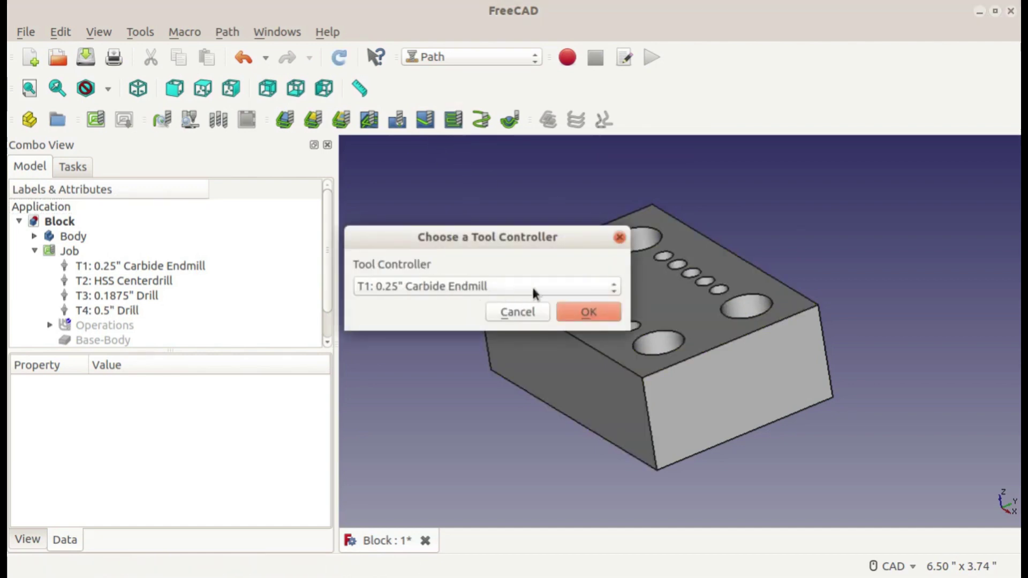
{"action": "left_click", "coordinate": [589, 313]}
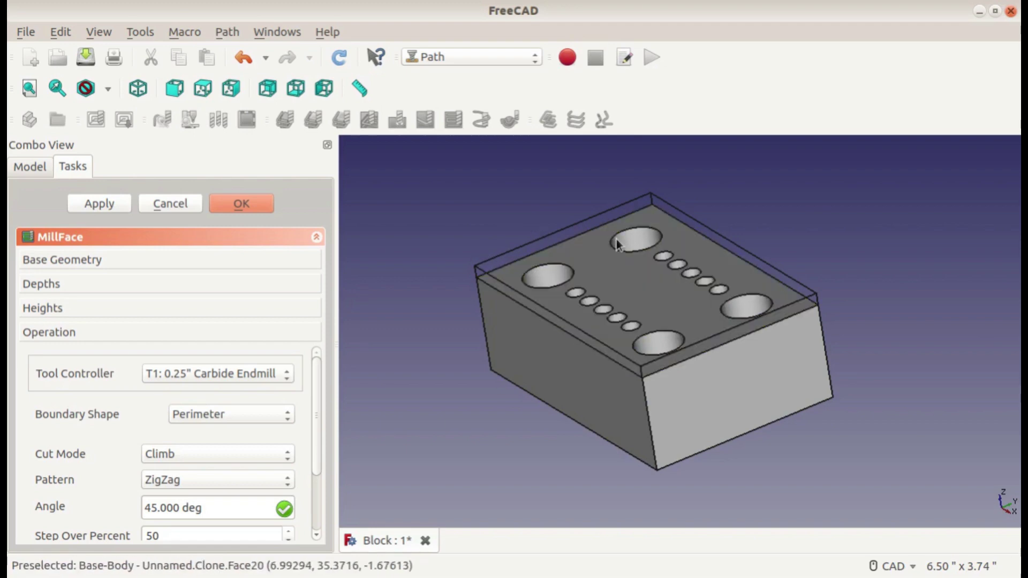
{"action": "left_click", "coordinate": [622, 269]}
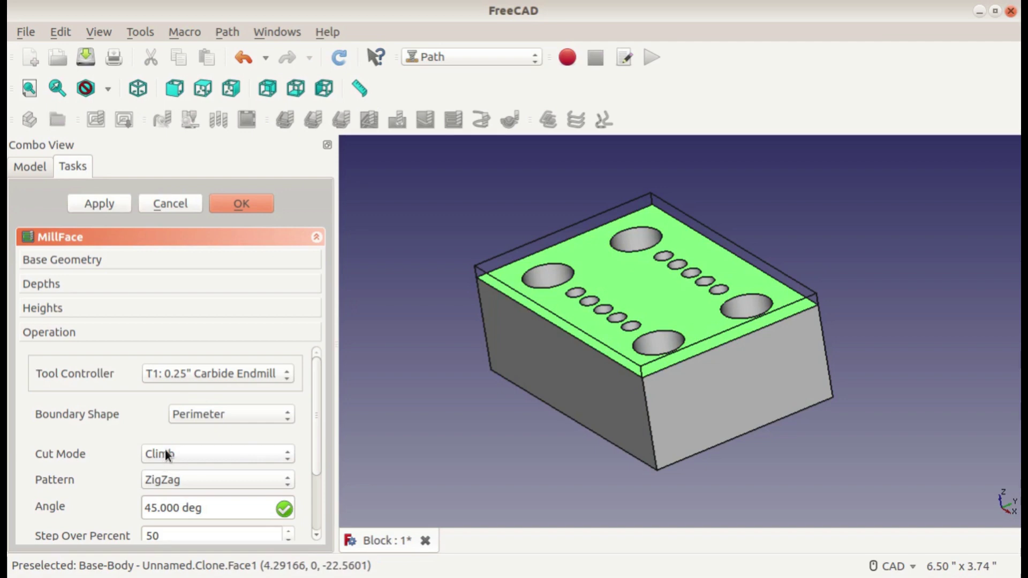
{"action": "left_click", "coordinate": [107, 259]}
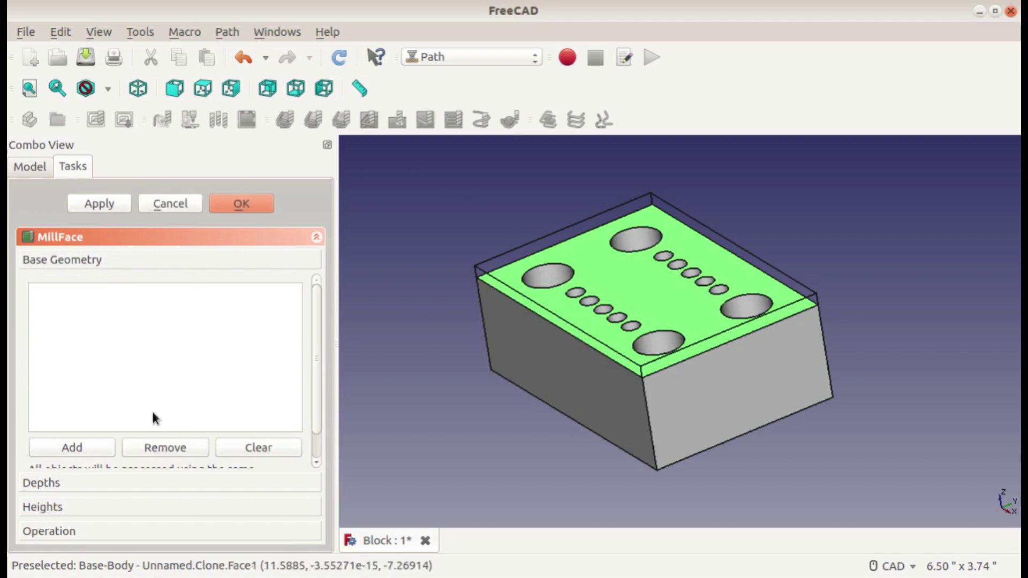
Add the top face as base geometry and change Start Depth from 0.125 to 0.225
{"action": "left_click", "coordinate": [88, 449]}
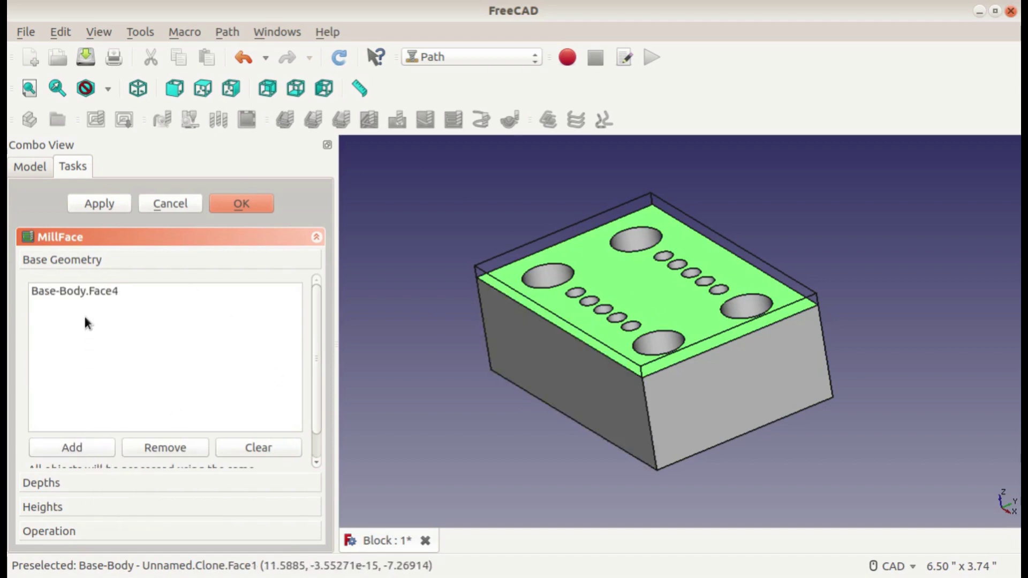
{"action": "left_click", "coordinate": [87, 483]}
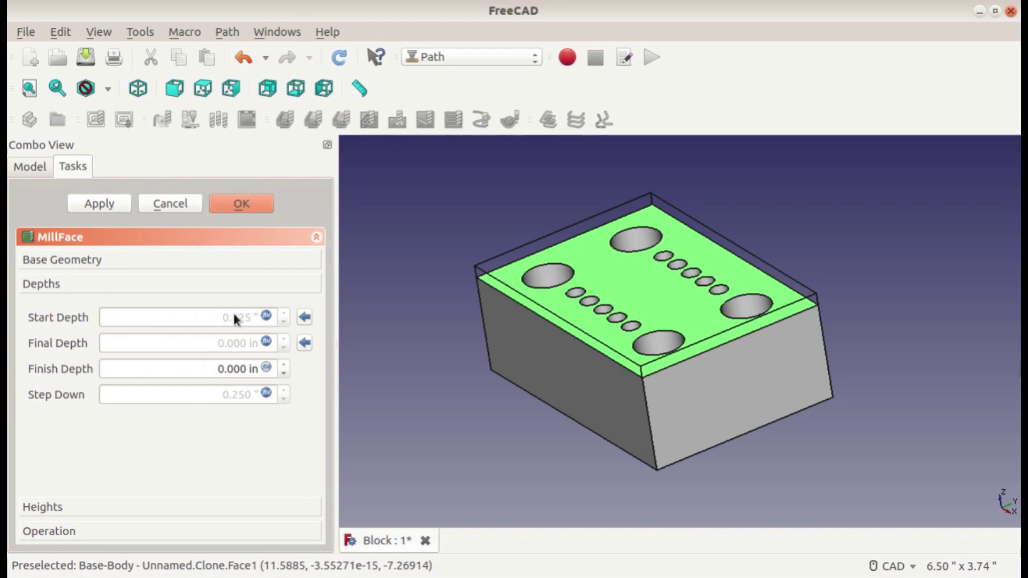
{"action": "left_click", "coordinate": [266, 316]}
{"action": "left_click", "coordinate": [160, 342]}
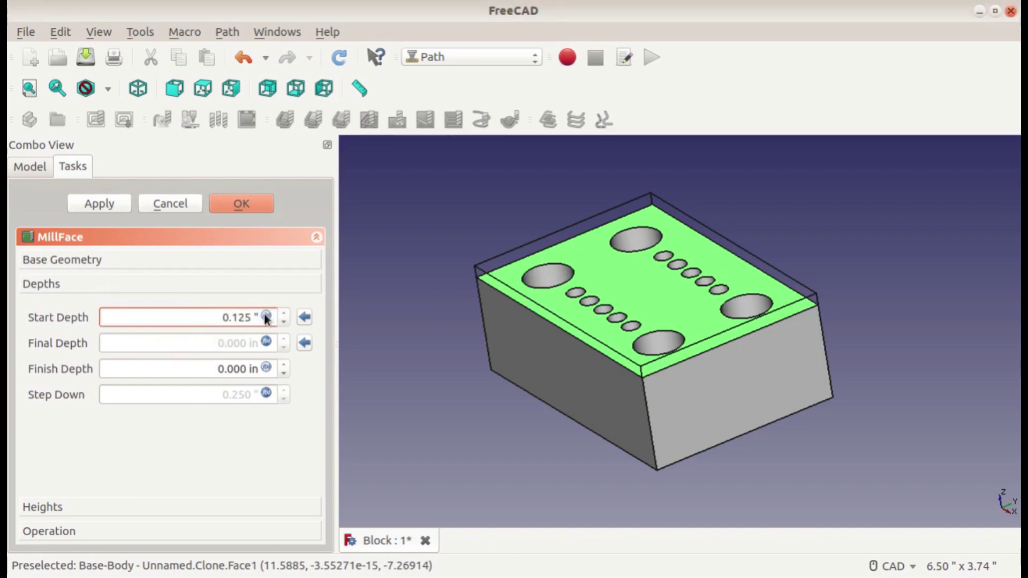
{"action": "key", "text": "Left"}
{"action": "key", "text": "Left"}
{"action": "key", "text": "Left"}
{"action": "key", "text": "Left"}
{"action": "key", "text": "Left"}
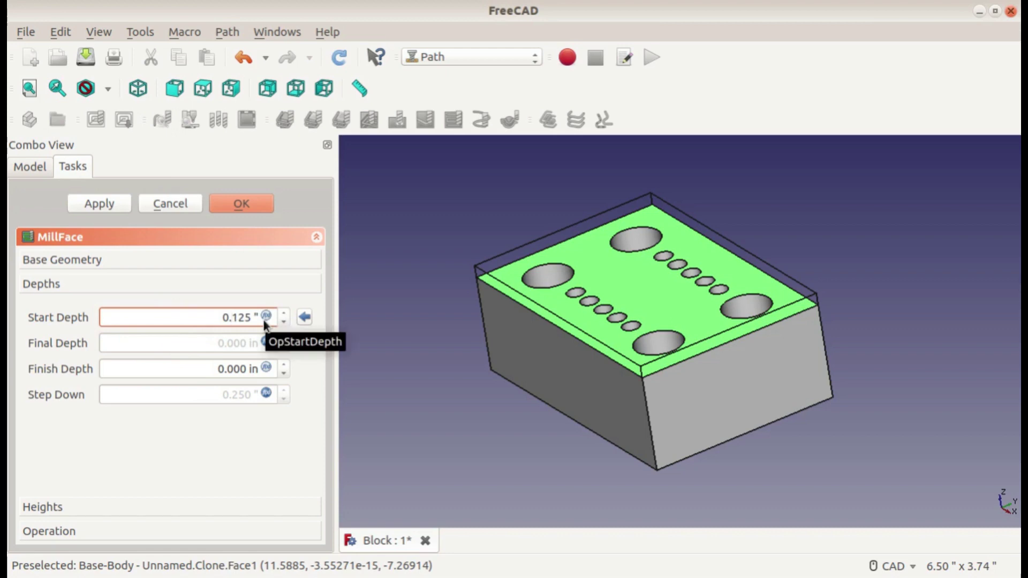
{"action": "key", "text": "Delete"}
{"action": "type", "text": "2"}
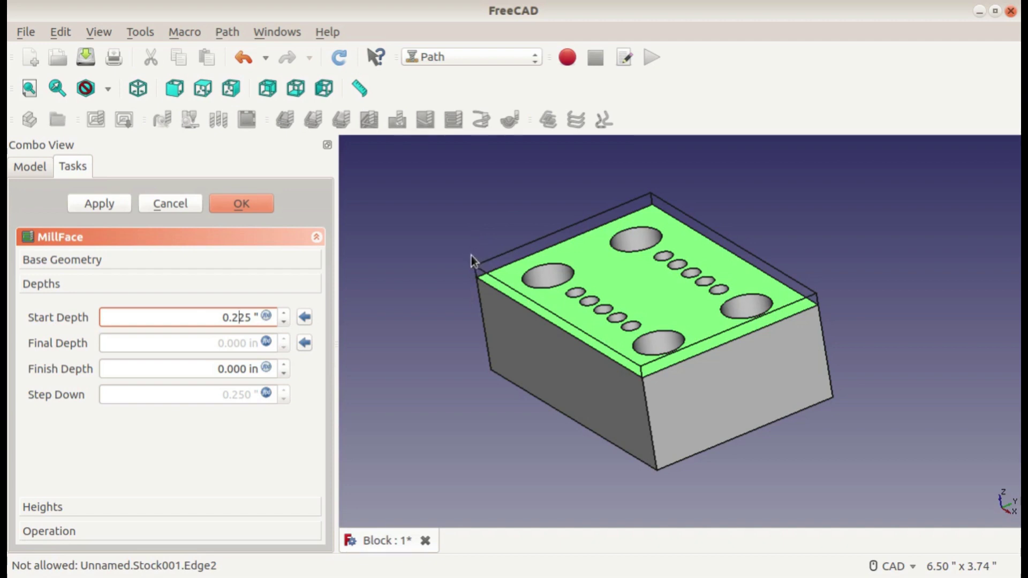
Set Final Depth to 0 and Finish Depth to 0.01 in
{"action": "left_click", "coordinate": [266, 341]}
{"action": "type", "text": "0"}
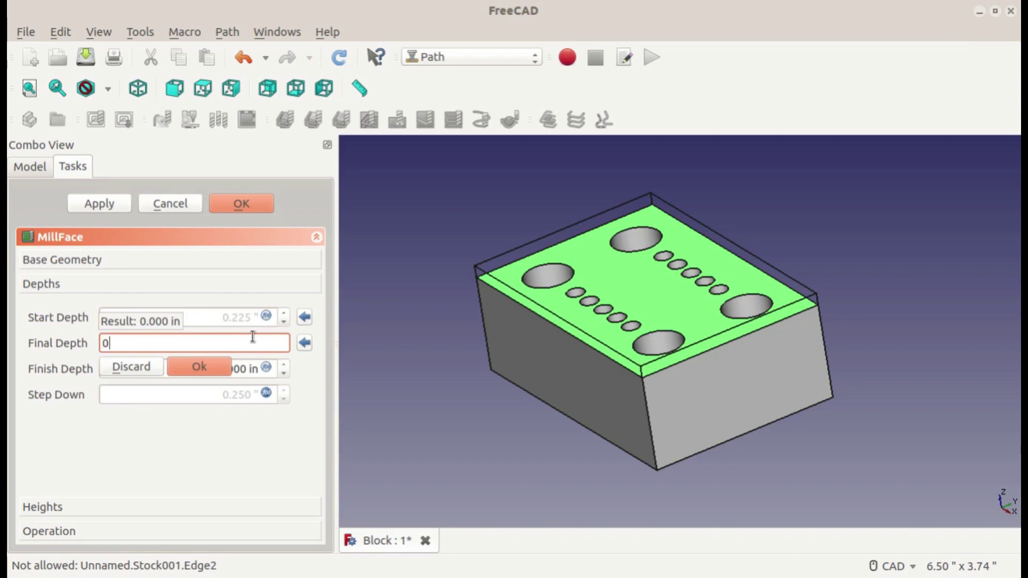
{"action": "left_click", "coordinate": [194, 371]}
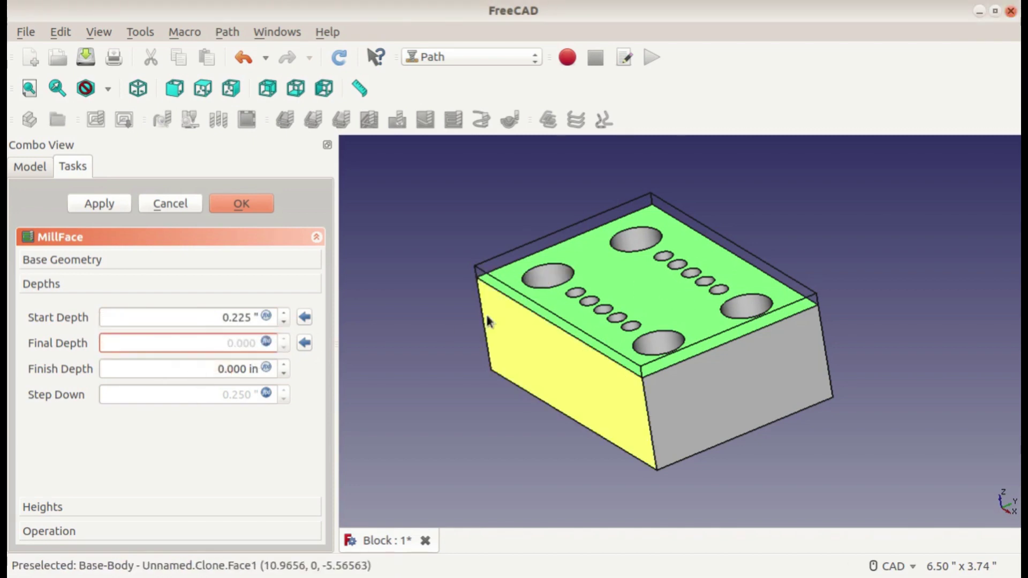
{"action": "left_click", "coordinate": [232, 368]}
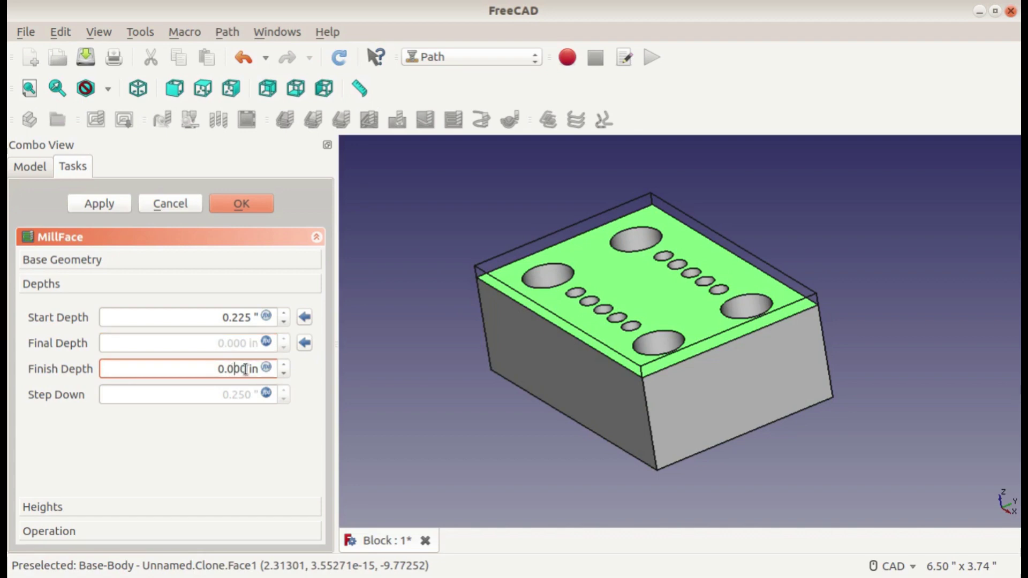
{"action": "type", "text": "1"}
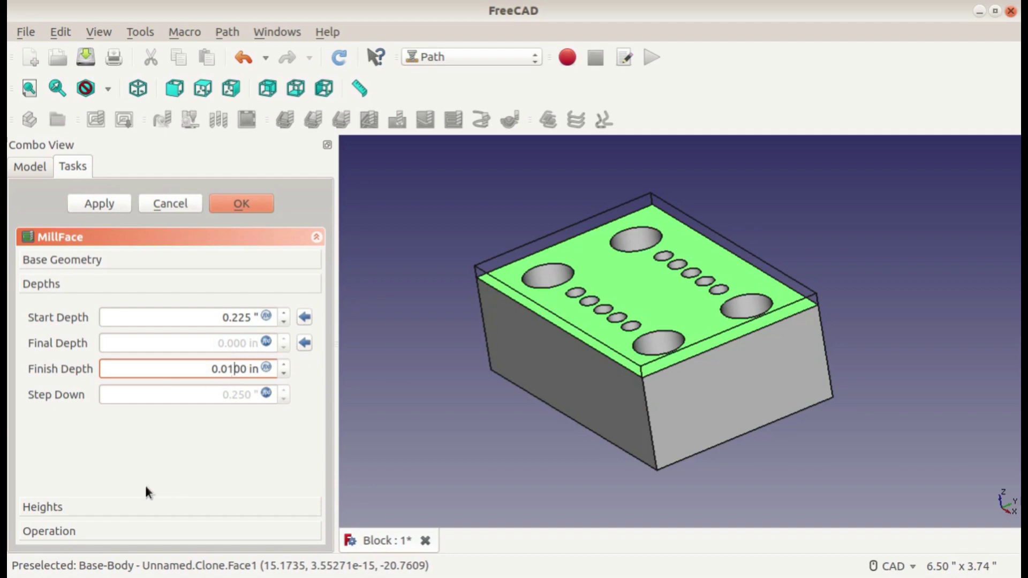
Generate the ZigZag facing toolpath, then switch to ZigZagOffset and regenerate it
{"action": "left_click", "coordinate": [116, 506]}
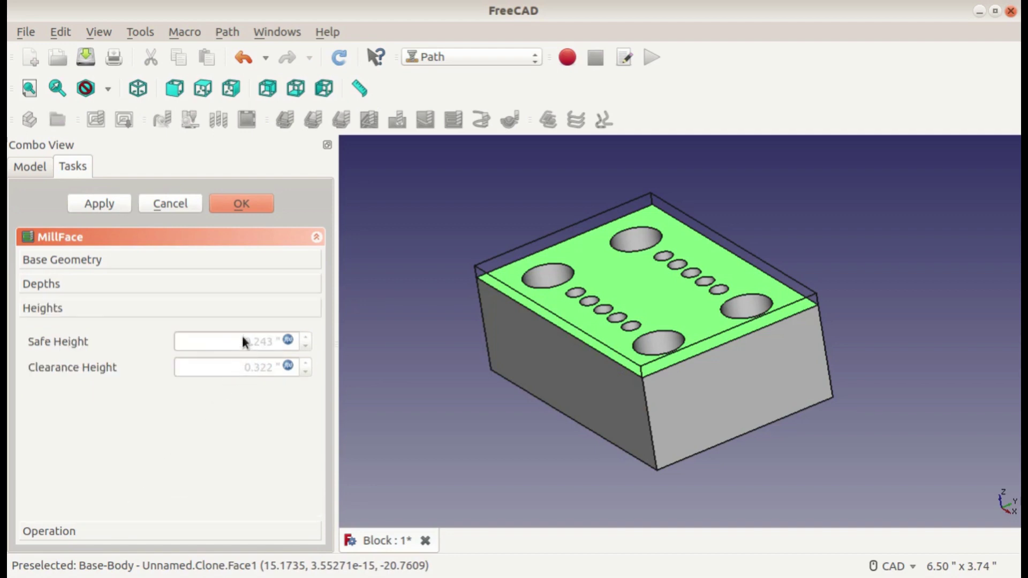
{"action": "left_click", "coordinate": [46, 530]}
{"action": "scroll", "coordinate": [89, 452], "scroll_direction": "down", "scroll_amount": 1}
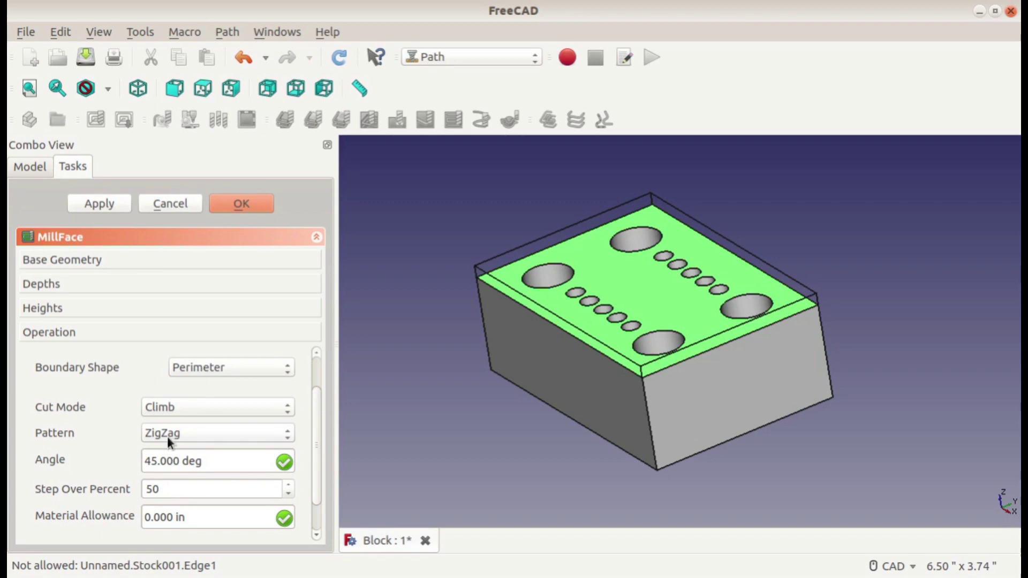
{"action": "left_click", "coordinate": [107, 204]}
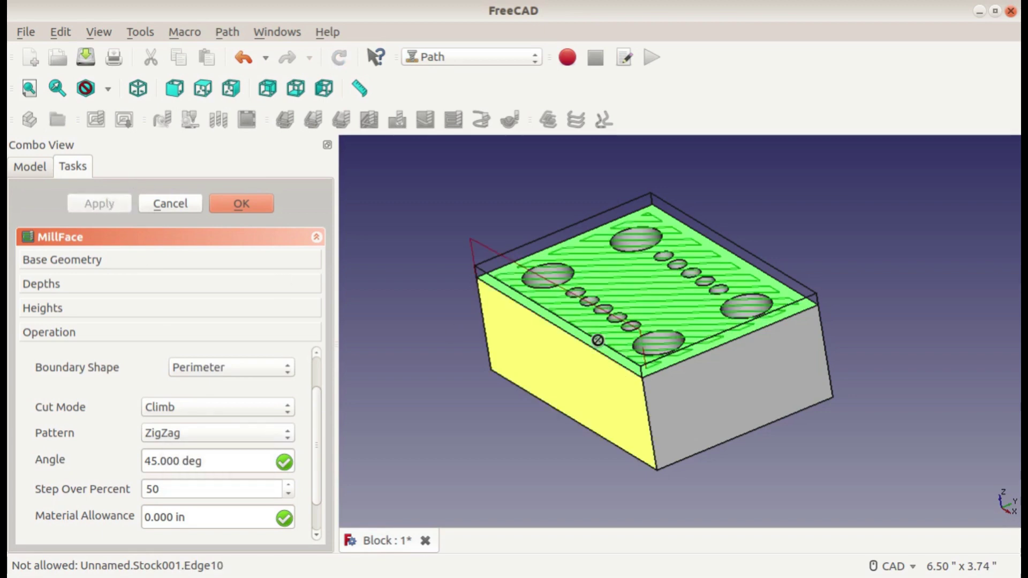
{"action": "left_click", "coordinate": [169, 437]}
{"action": "left_click", "coordinate": [191, 488]}
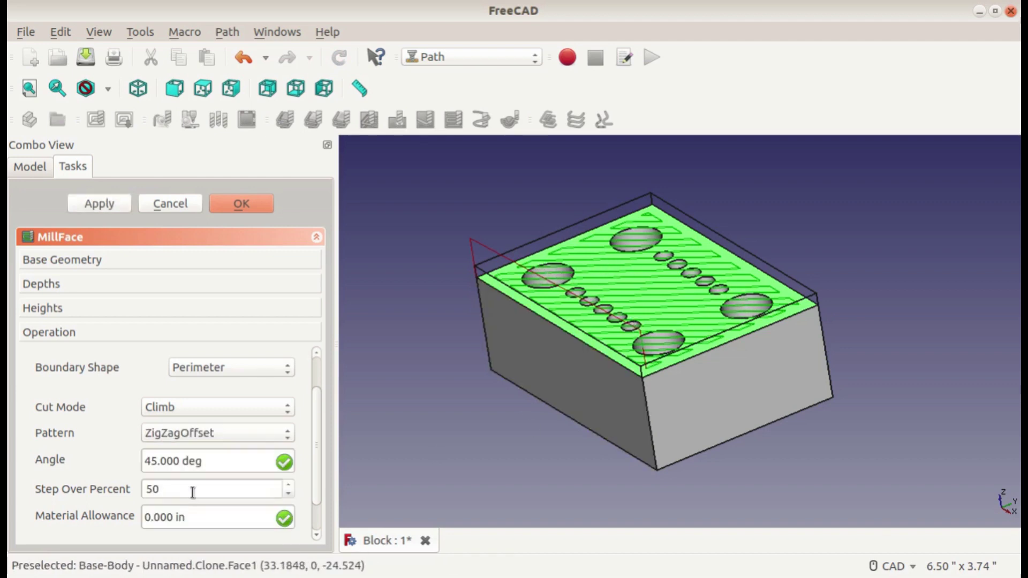
{"action": "left_click", "coordinate": [111, 204]}
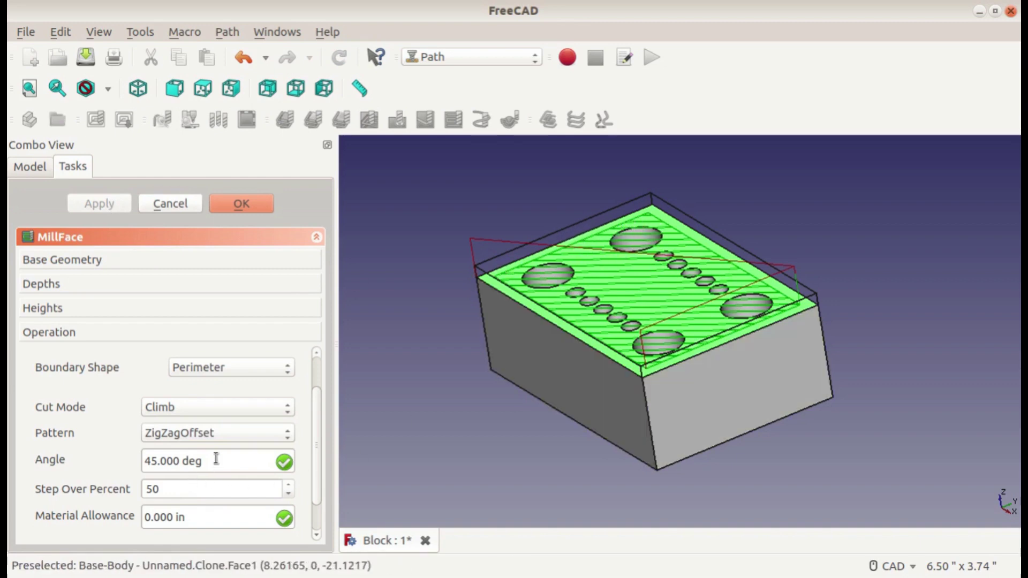
Try the Triangle pattern, then return to ZigZagOffset and recompute the toolpath
{"action": "left_click", "coordinate": [201, 431]}
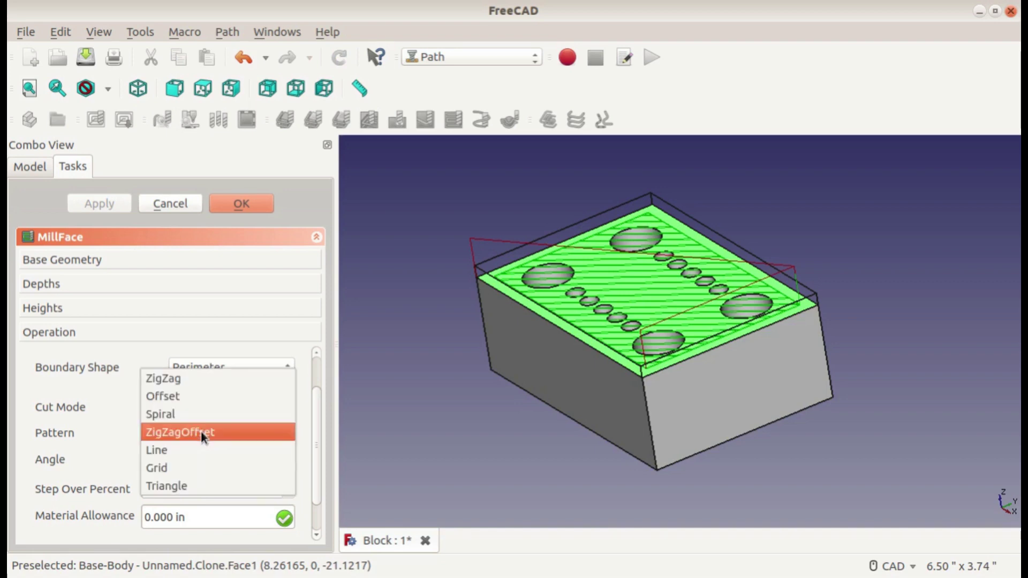
{"action": "left_click", "coordinate": [198, 485]}
{"action": "left_click", "coordinate": [97, 204]}
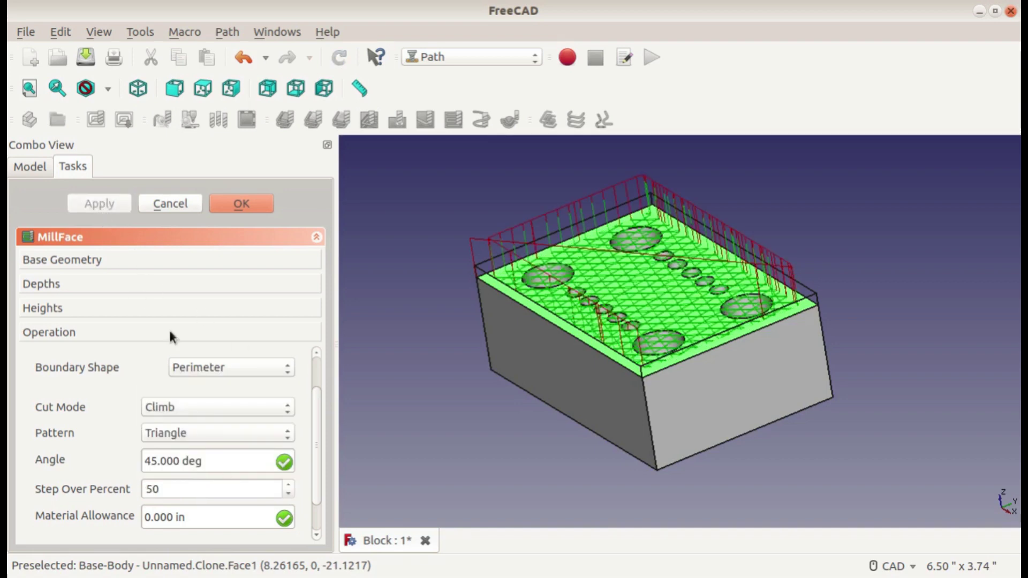
{"action": "left_click", "coordinate": [194, 435]}
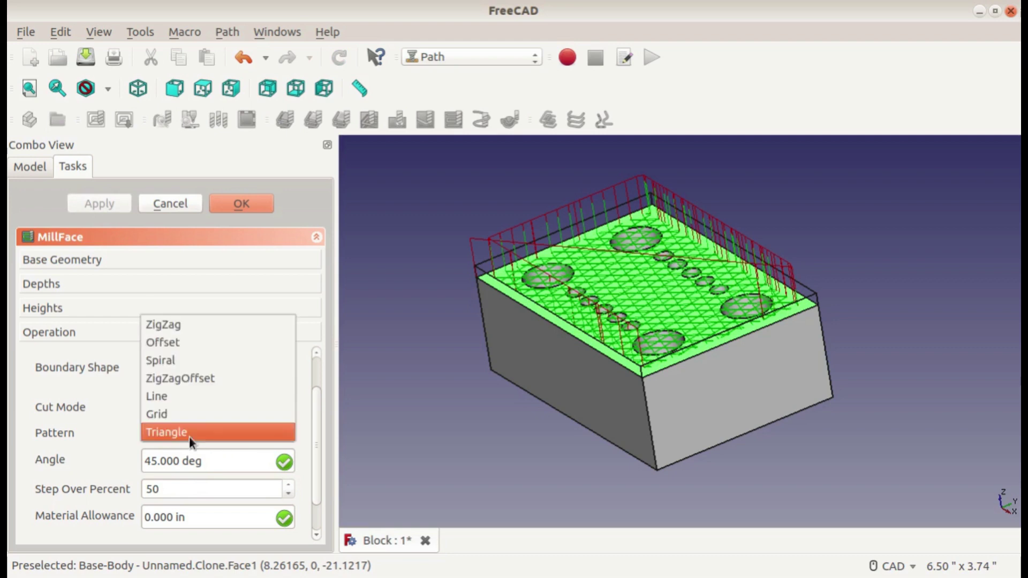
{"action": "left_click", "coordinate": [194, 378]}
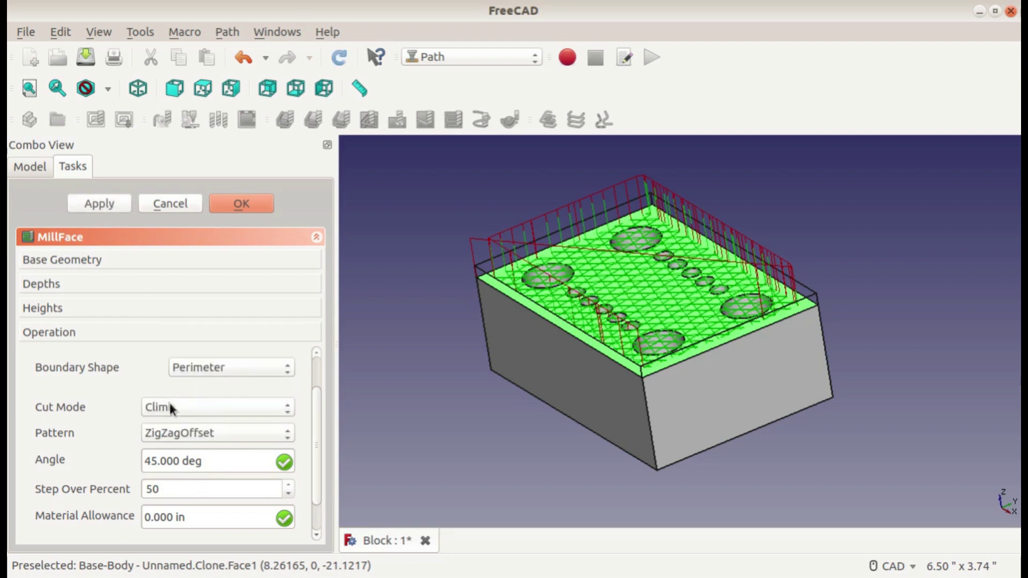
{"action": "scroll", "coordinate": [107, 460], "scroll_direction": "down", "scroll_amount": 1}
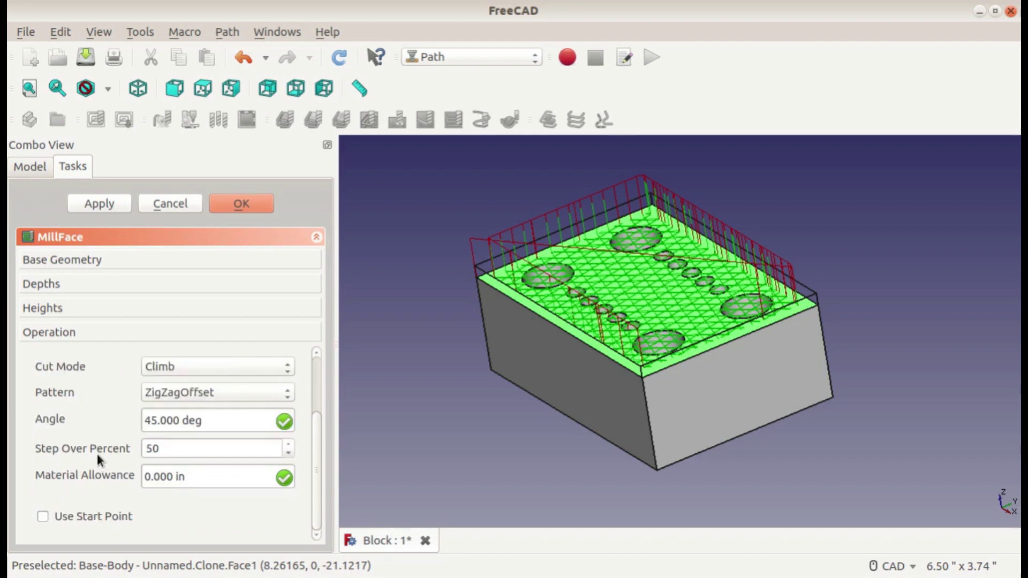
{"action": "scroll", "coordinate": [99, 451], "scroll_direction": "up", "scroll_amount": 2}
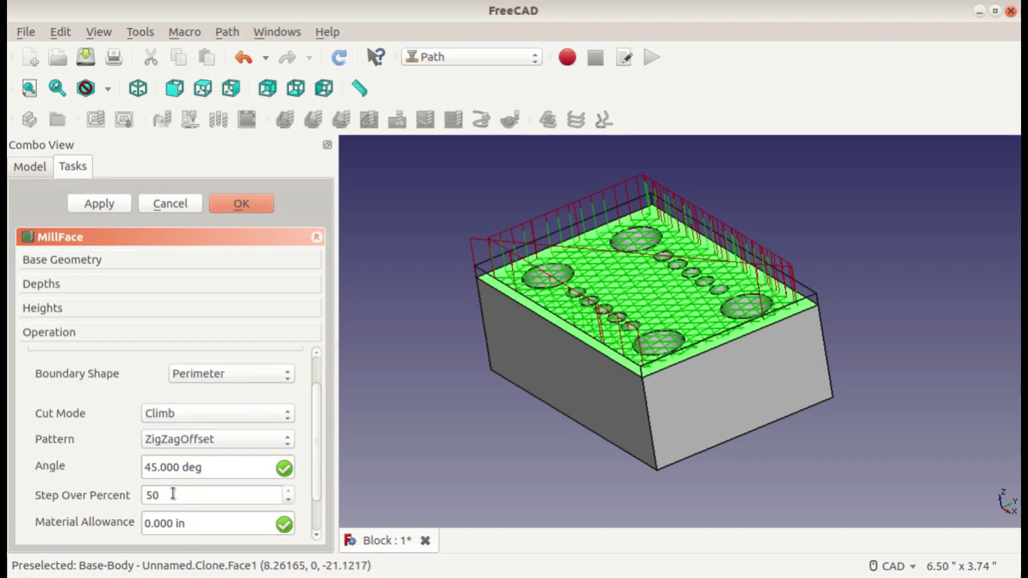
{"action": "left_click", "coordinate": [100, 203]}
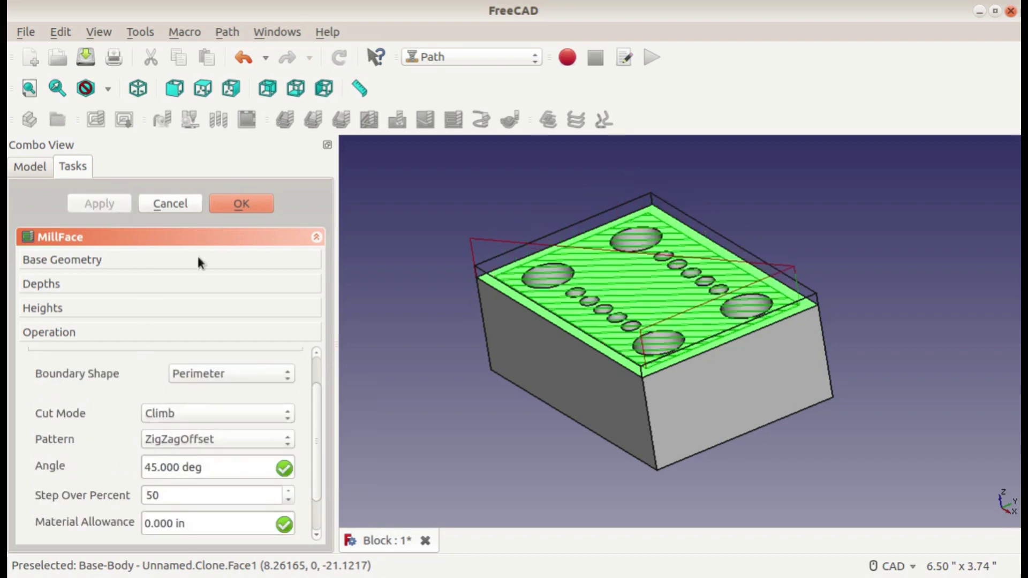
Close the facing operation and add a Drilling operation using T2: HSS Centerdrill
{"action": "left_click", "coordinate": [239, 206]}
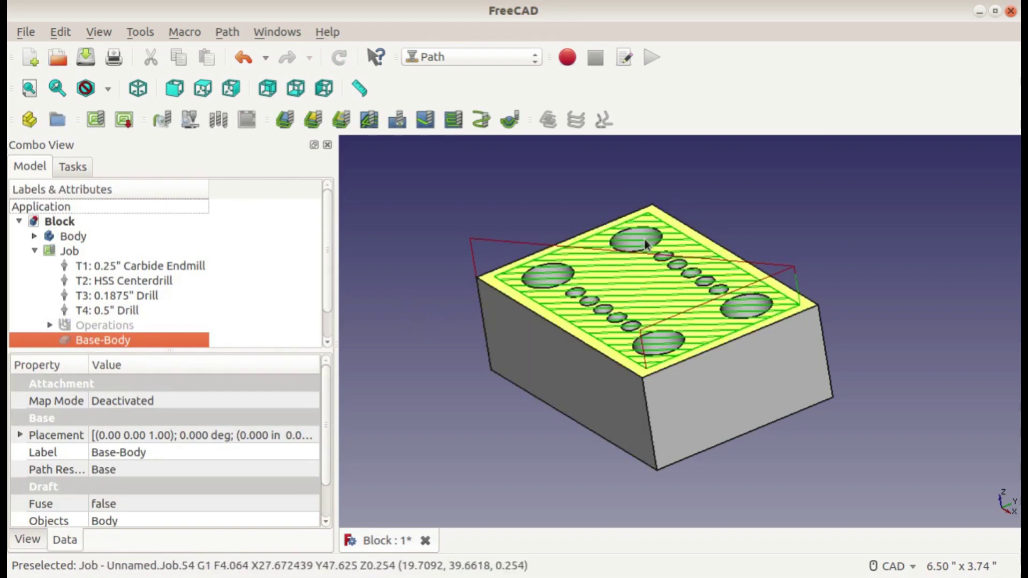
{"action": "middle_click_drag", "start_coordinate": [511, 203], "coordinate": [554, 287]}
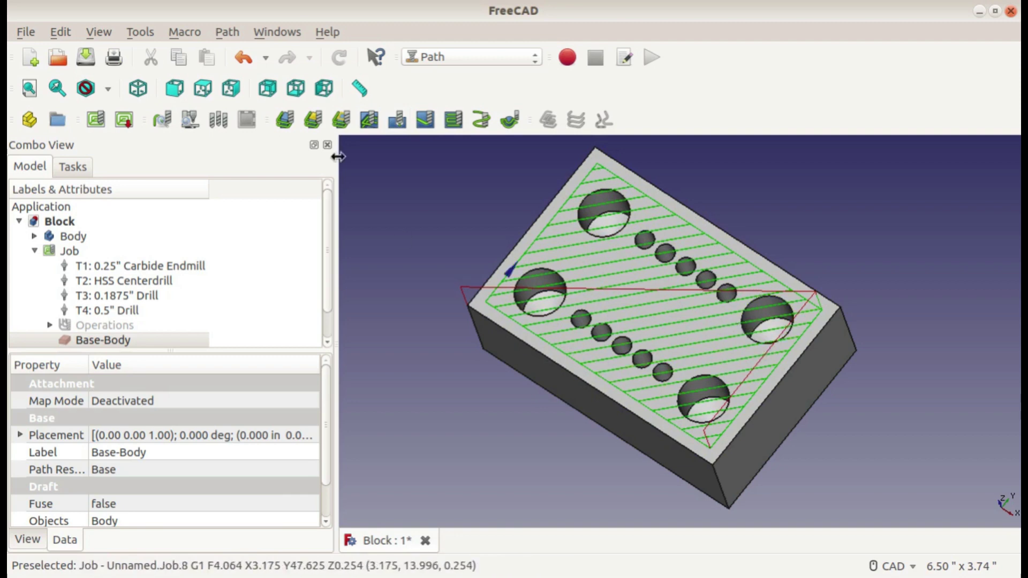
{"action": "left_click", "coordinate": [392, 121]}
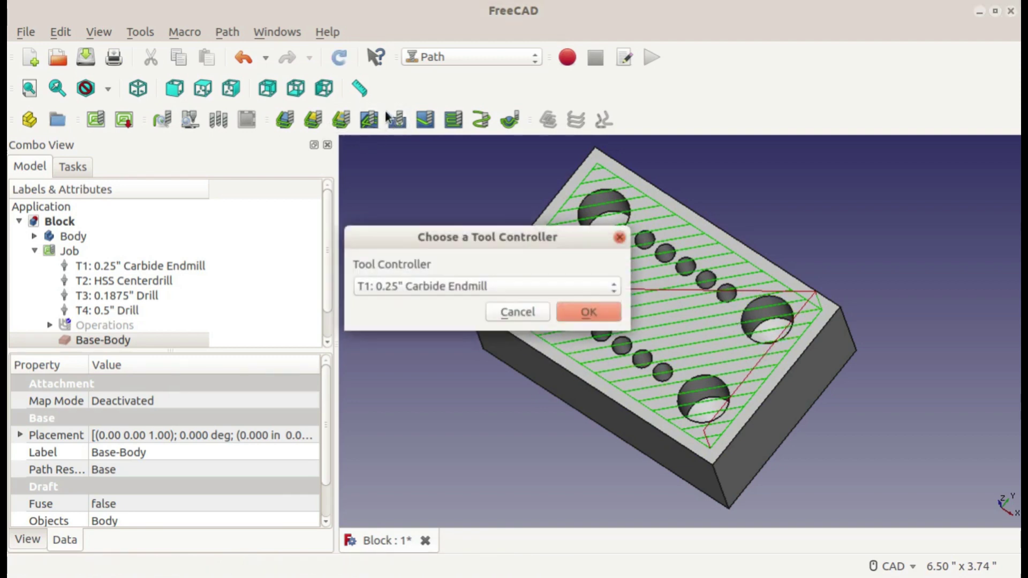
{"action": "left_click", "coordinate": [396, 286]}
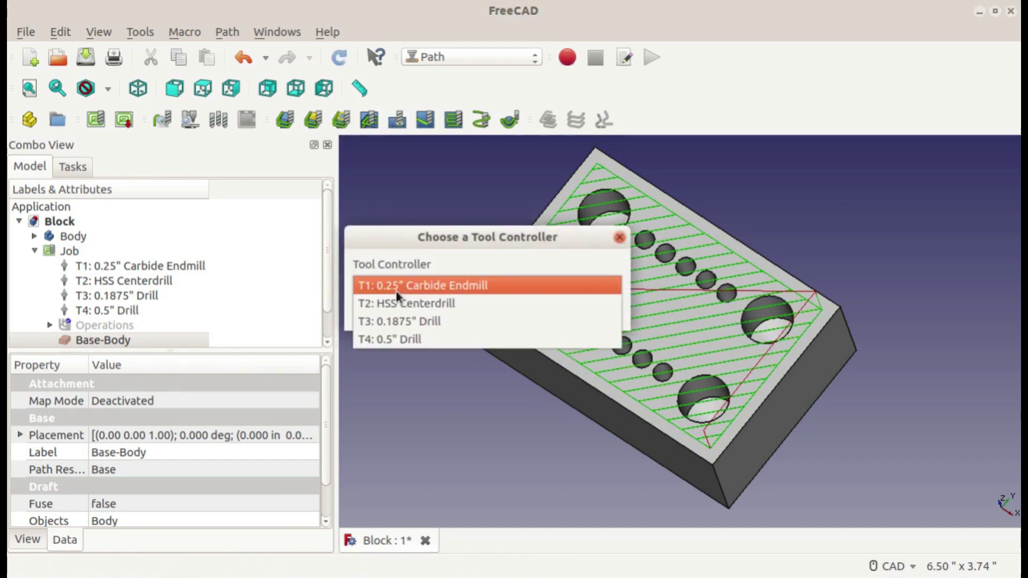
{"action": "left_click", "coordinate": [443, 304]}
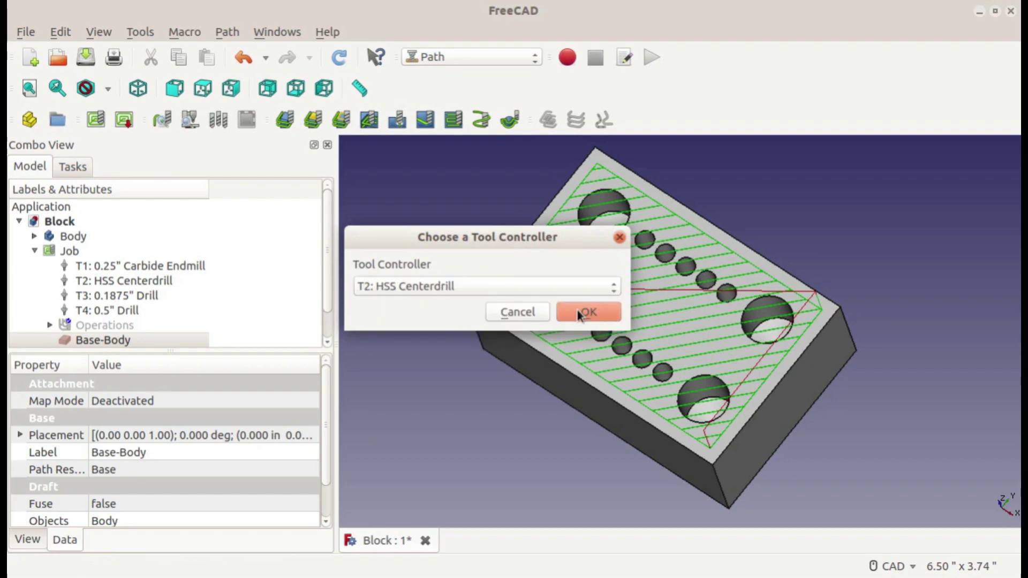
{"action": "left_click", "coordinate": [579, 314]}
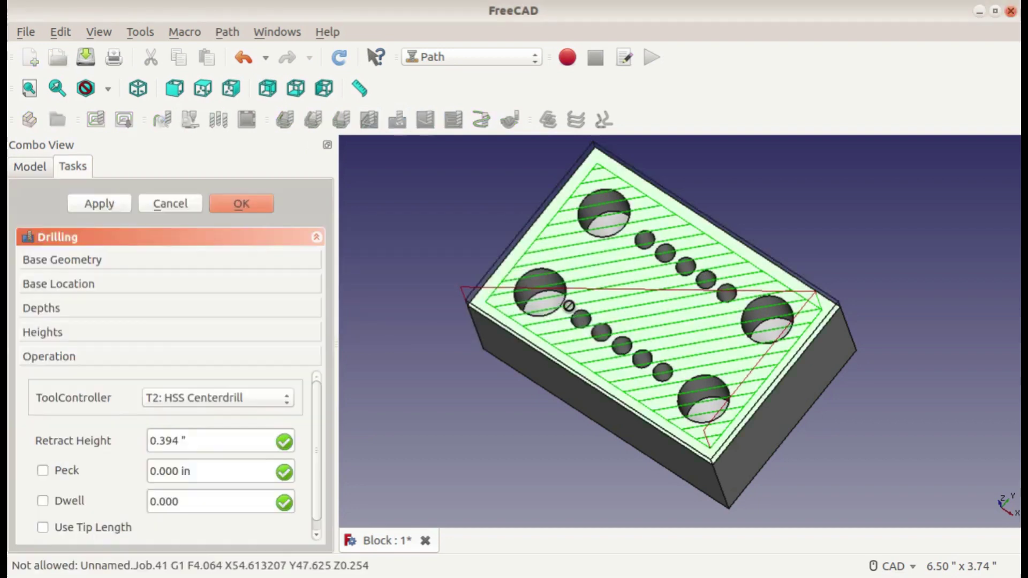
{"action": "left_click", "coordinate": [42, 260]}
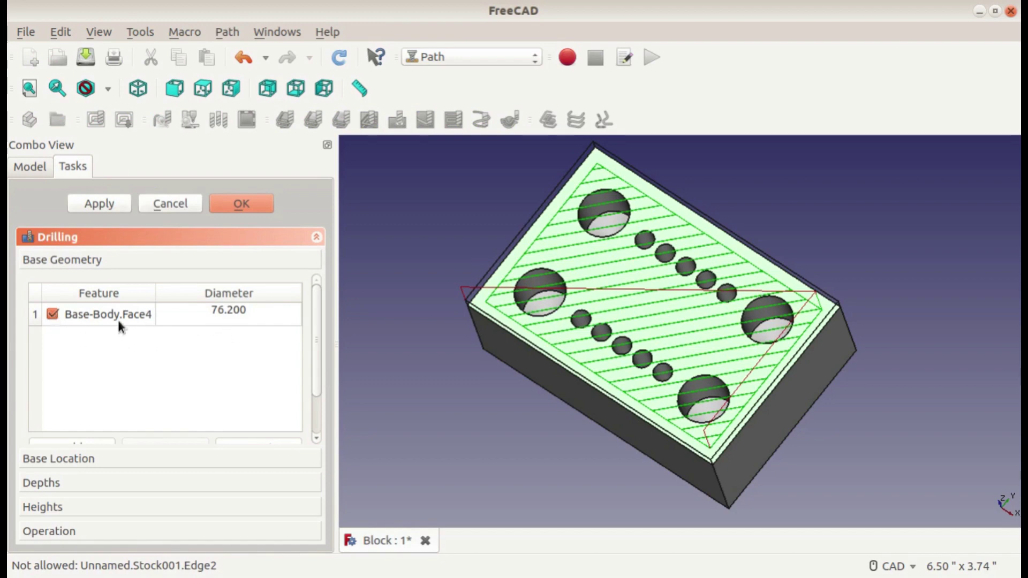
Untick Base-Body.Face4 and start selecting the large and small hole rim edges
{"action": "left_click", "coordinate": [52, 315]}
{"action": "scroll", "coordinate": [79, 360], "scroll_direction": "down", "scroll_amount": 3}
{"action": "scroll", "coordinate": [87, 352], "scroll_direction": "up", "scroll_amount": 3}
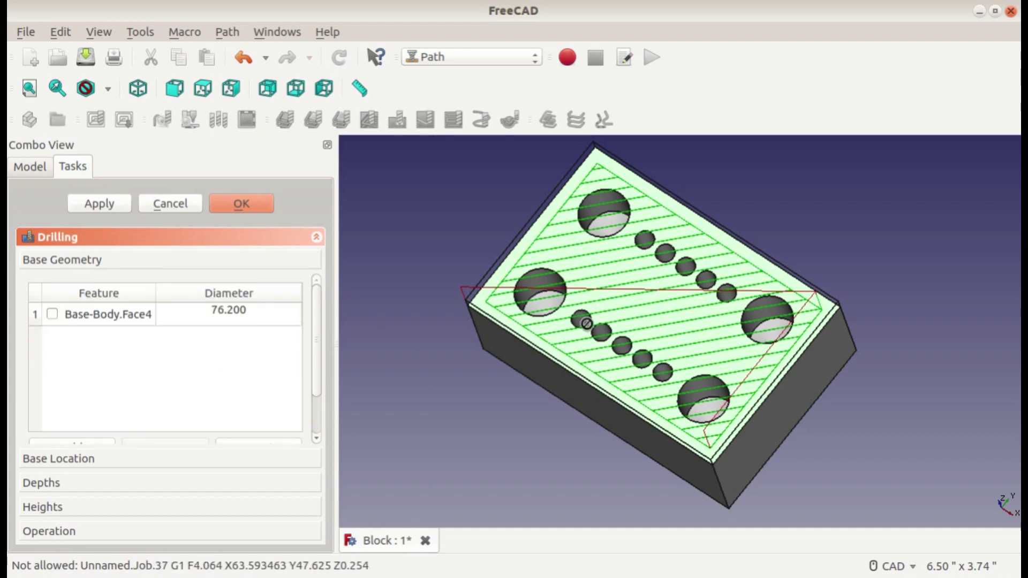
{"action": "scroll", "coordinate": [591, 333], "scroll_direction": "up", "scroll_amount": 5}
{"action": "left_click", "coordinate": [528, 290]}
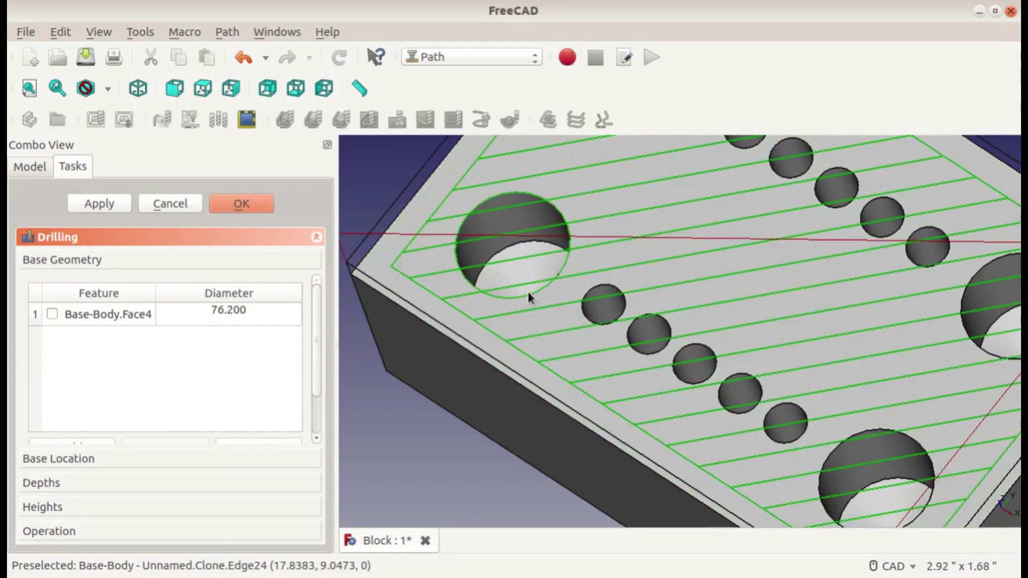
{"action": "left_click", "coordinate": [582, 310]}
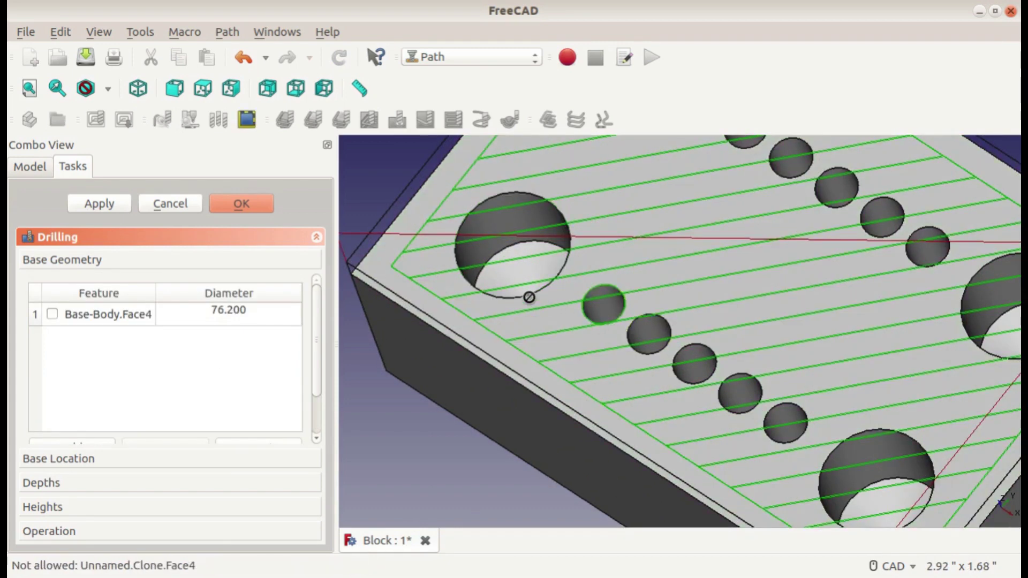
{"action": "left_click", "coordinate": [524, 298]}
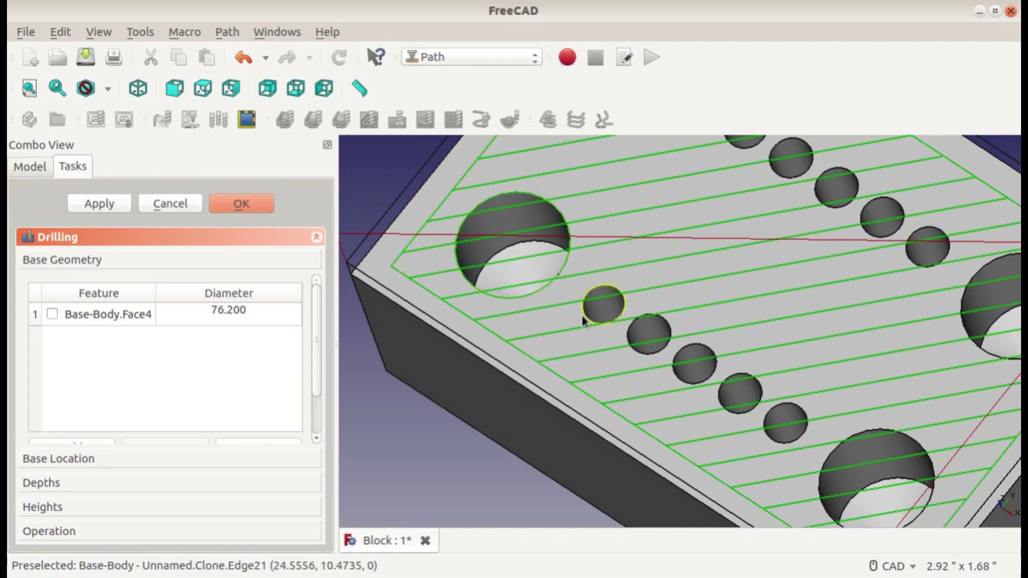
{"action": "left_click", "coordinate": [583, 320], "text": "ctrl"}
{"action": "left_click", "coordinate": [651, 351], "text": "ctrl"}
Select the remaining small and bottom hole rims and add them as drilling geometry
{"action": "left_click", "coordinate": [690, 384], "text": "ctrl"}
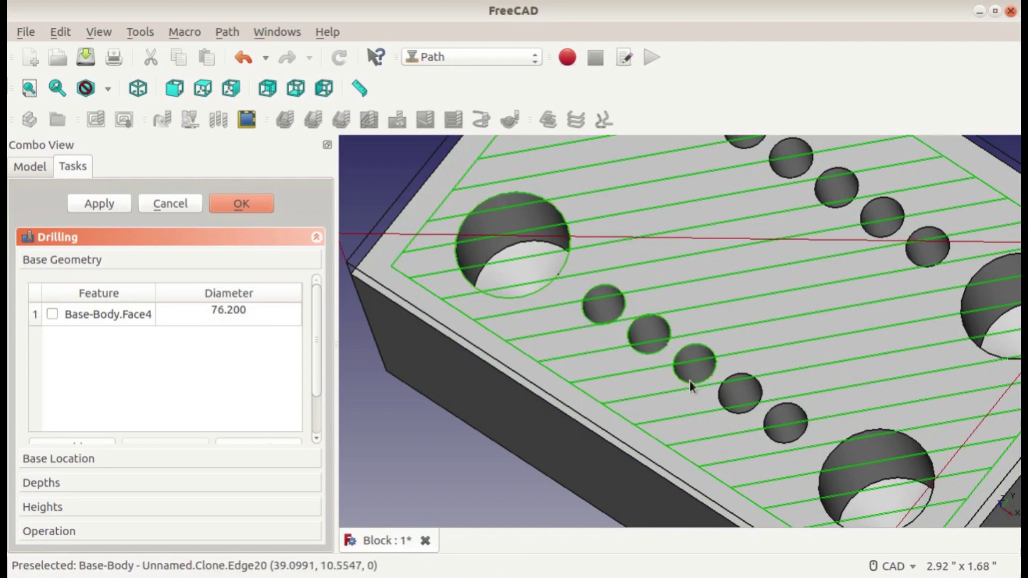
{"action": "left_click", "coordinate": [732, 410], "text": "ctrl"}
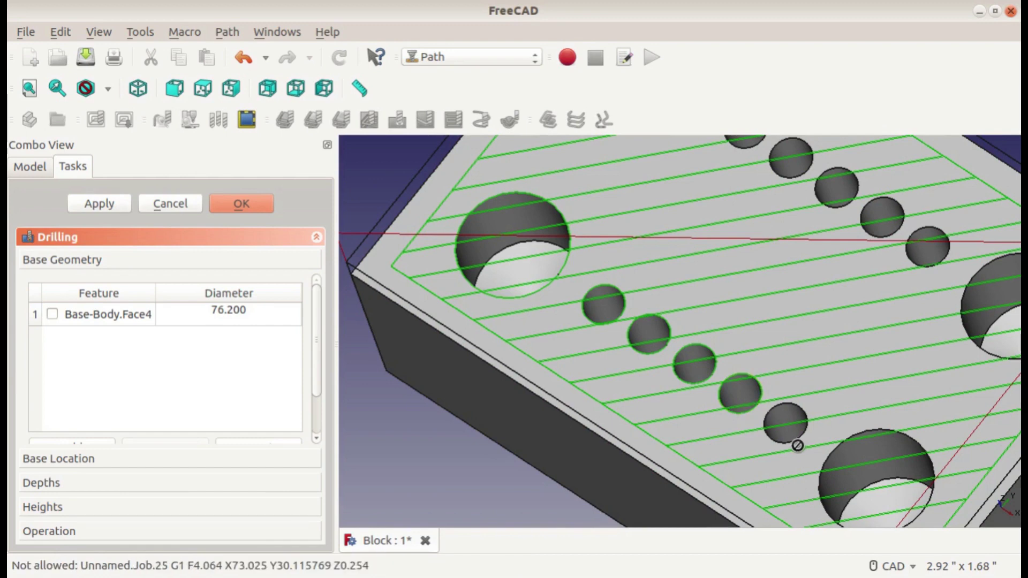
{"action": "left_click", "coordinate": [783, 441], "text": "ctrl"}
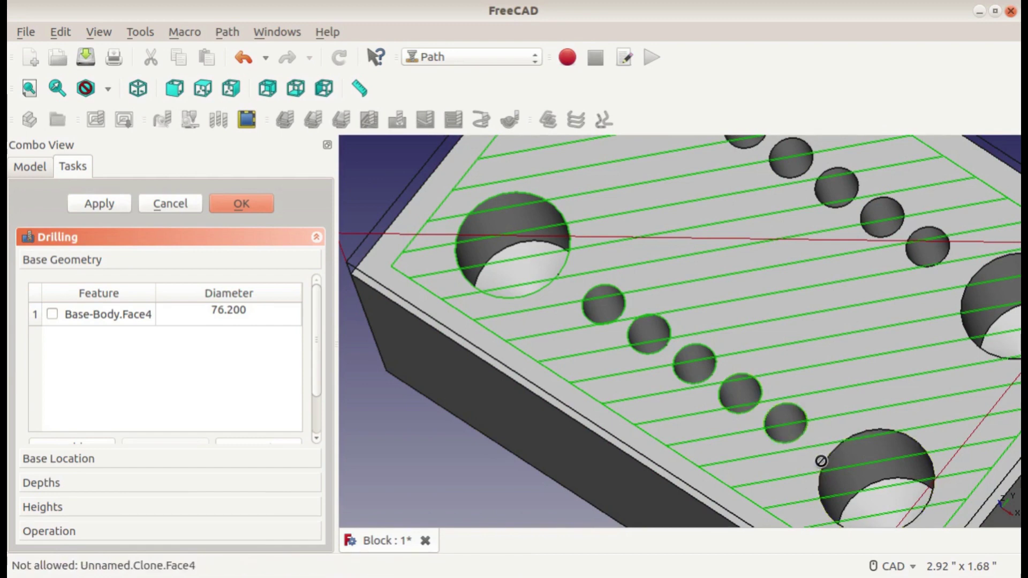
{"action": "left_click", "coordinate": [821, 461], "text": "ctrl"}
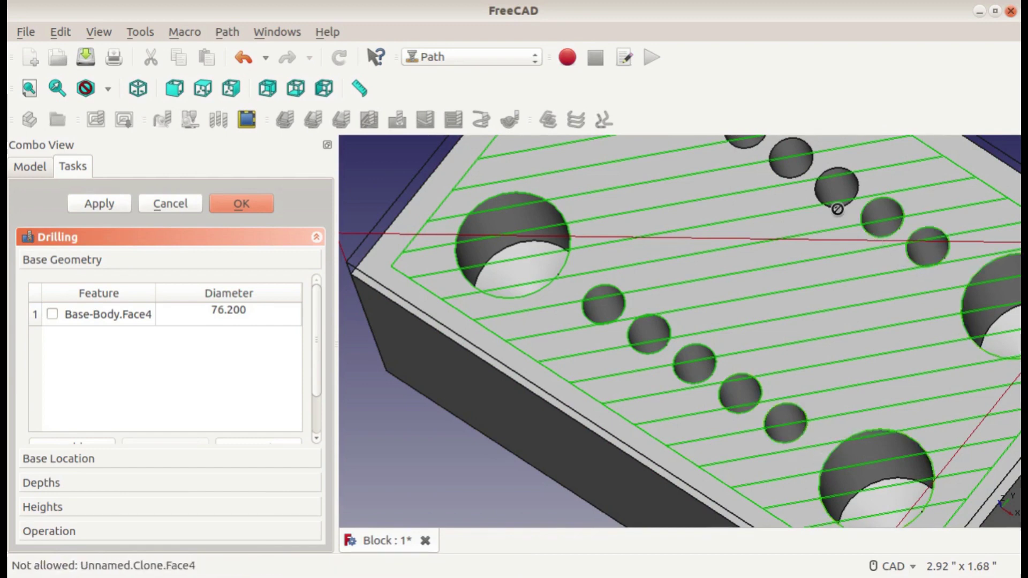
{"action": "middle_click_drag", "start_coordinate": [837, 209], "coordinate": [792, 301]}
{"action": "scroll", "coordinate": [98, 379], "scroll_direction": "down", "scroll_amount": 2}
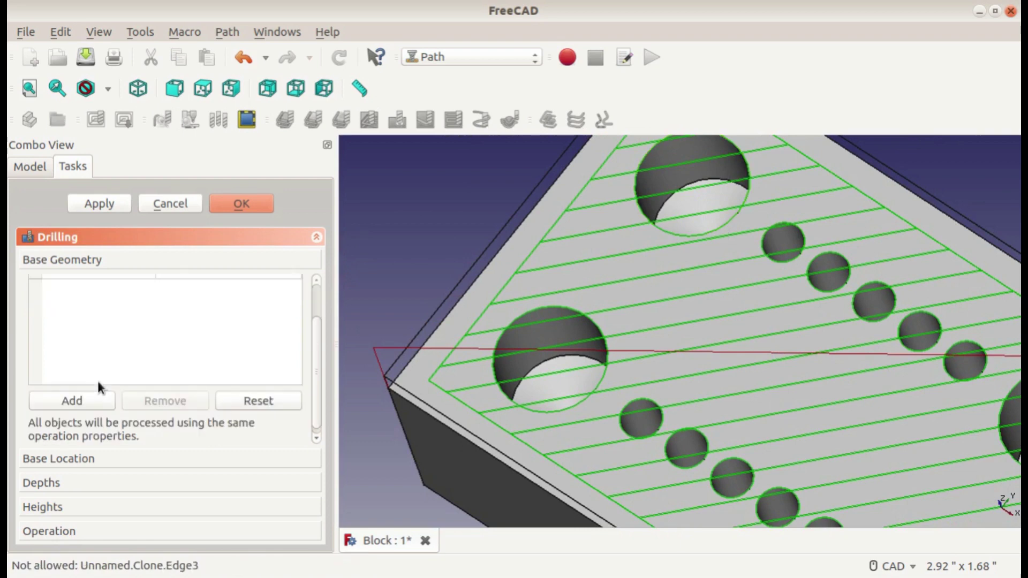
{"action": "left_click", "coordinate": [94, 396]}
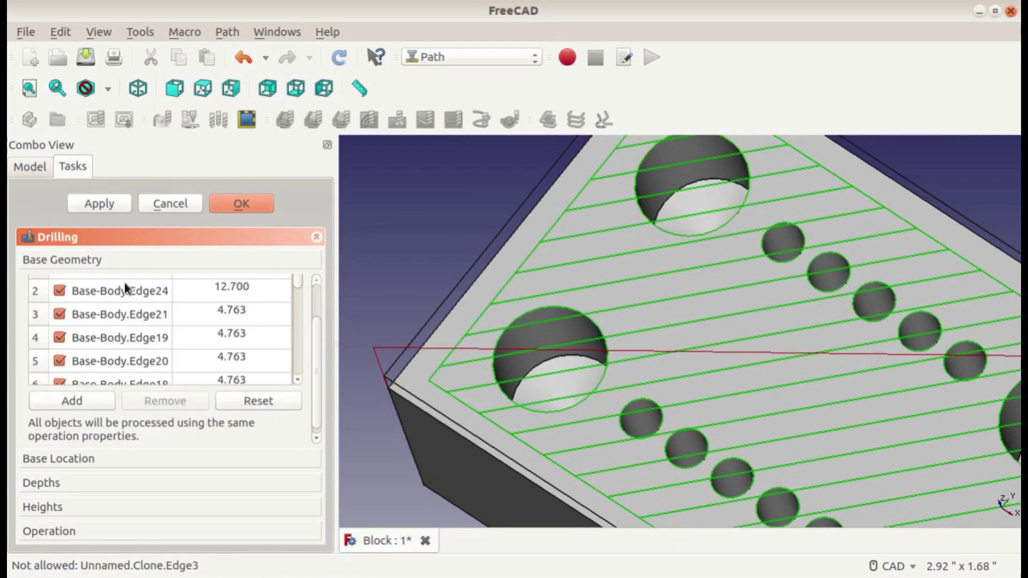
{"action": "scroll", "coordinate": [135, 348], "scroll_direction": "up", "scroll_amount": 2}
{"action": "scroll", "coordinate": [147, 334], "scroll_direction": "down", "scroll_amount": 6}
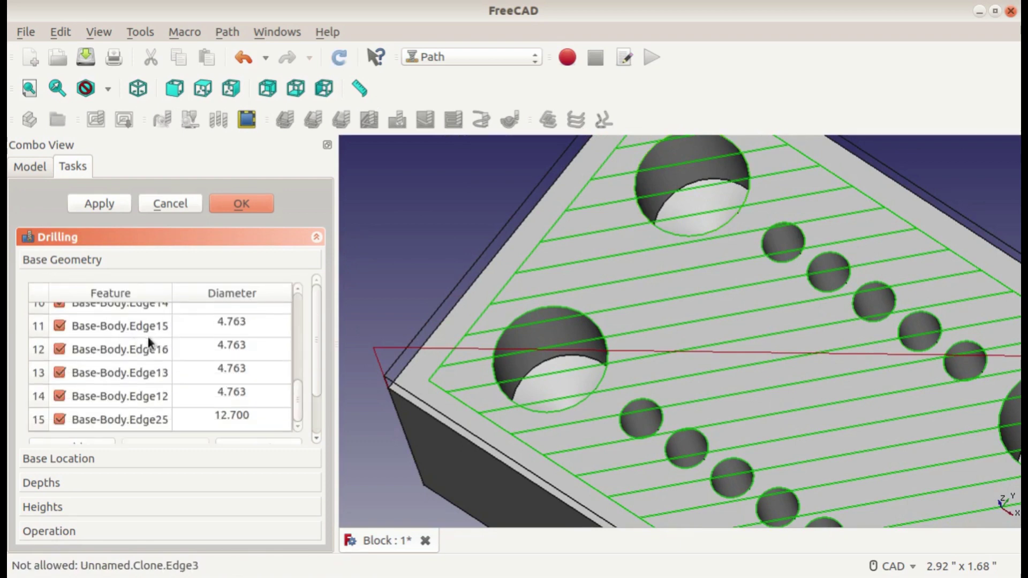
{"action": "left_click", "coordinate": [89, 458]}
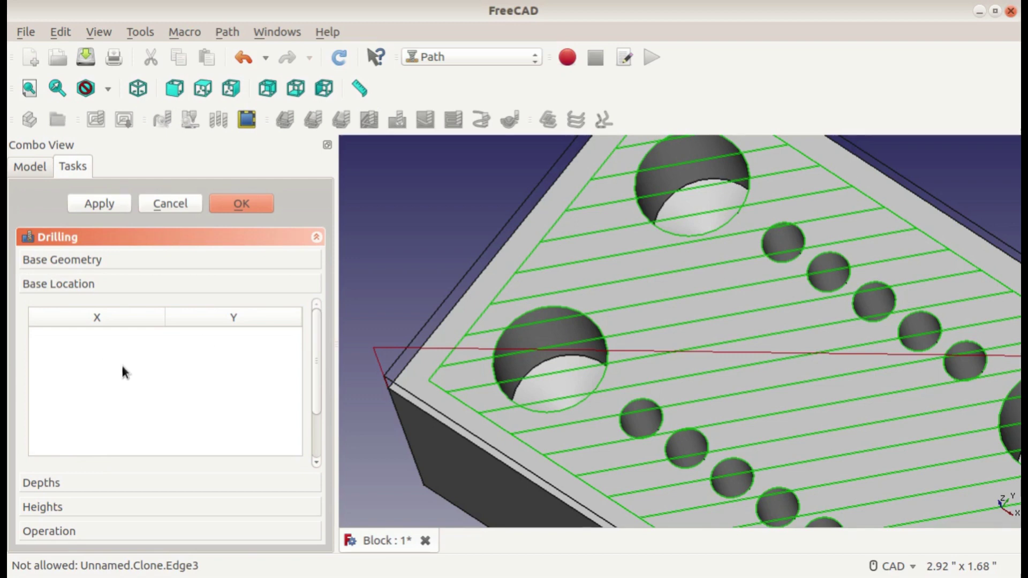
Keep Start Depth at 0.125 in and set Final Depth to -0.125 in
{"action": "scroll", "coordinate": [489, 357], "scroll_direction": "down", "scroll_amount": 5}
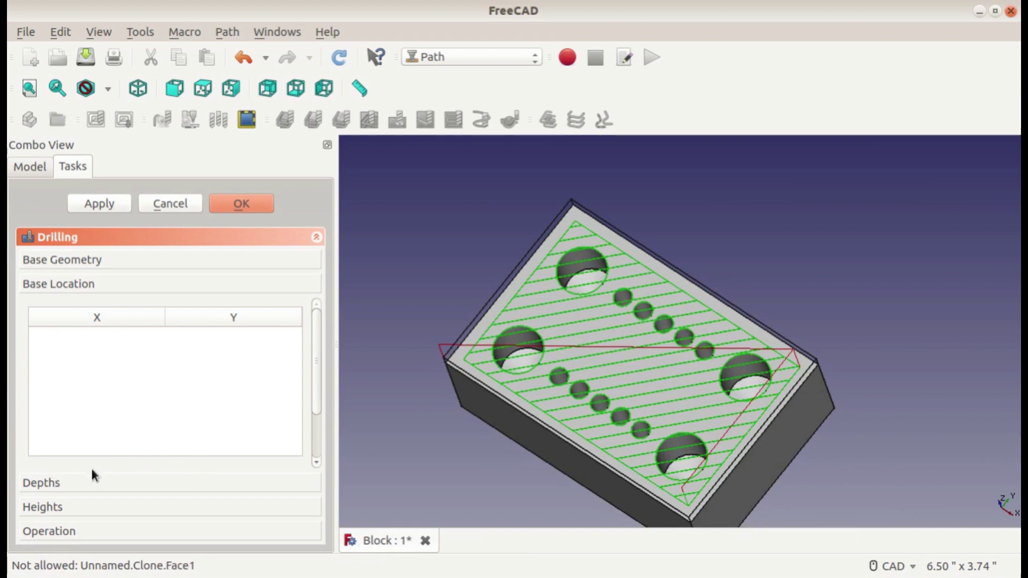
{"action": "left_click", "coordinate": [72, 485]}
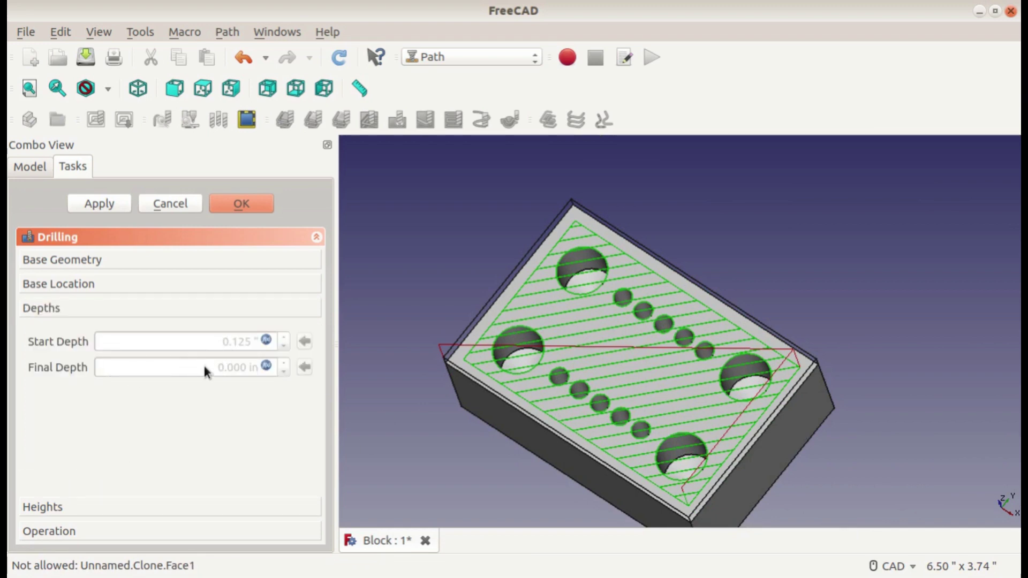
{"action": "left_click", "coordinate": [266, 341]}
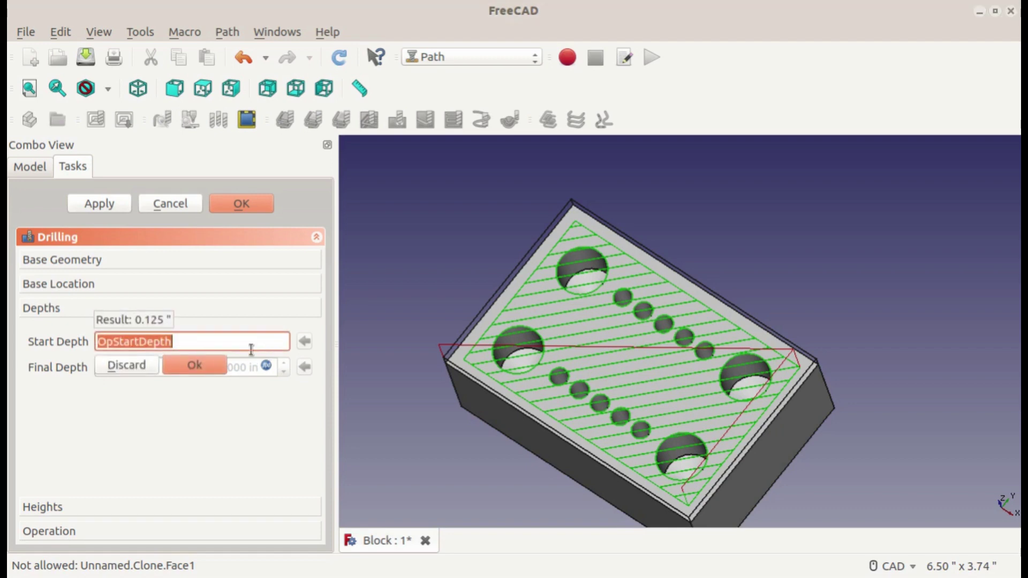
{"action": "left_click", "coordinate": [189, 367]}
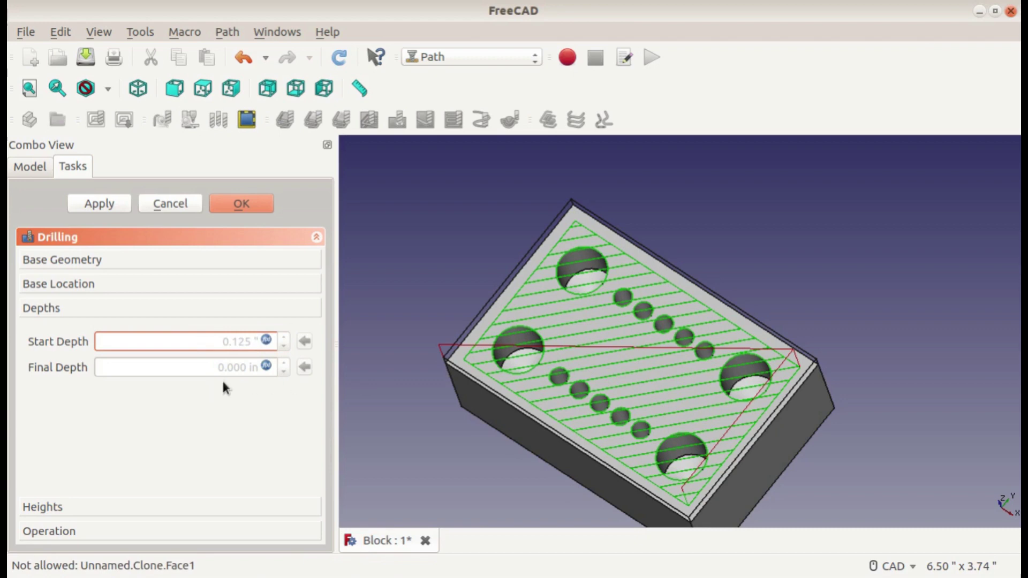
{"action": "left_click", "coordinate": [271, 368]}
{"action": "left_click", "coordinate": [266, 367]}
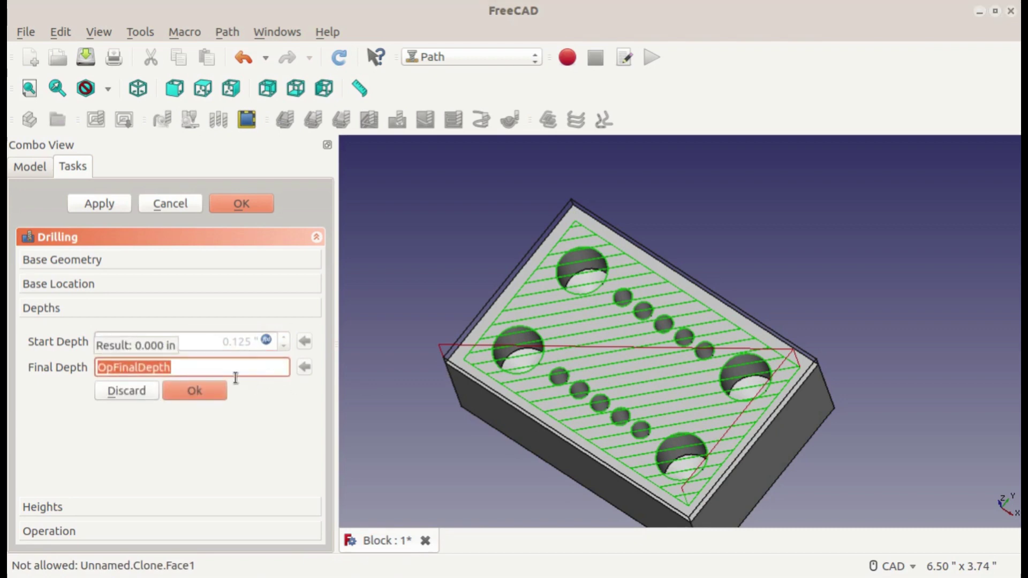
{"action": "type", "text": "-0."}
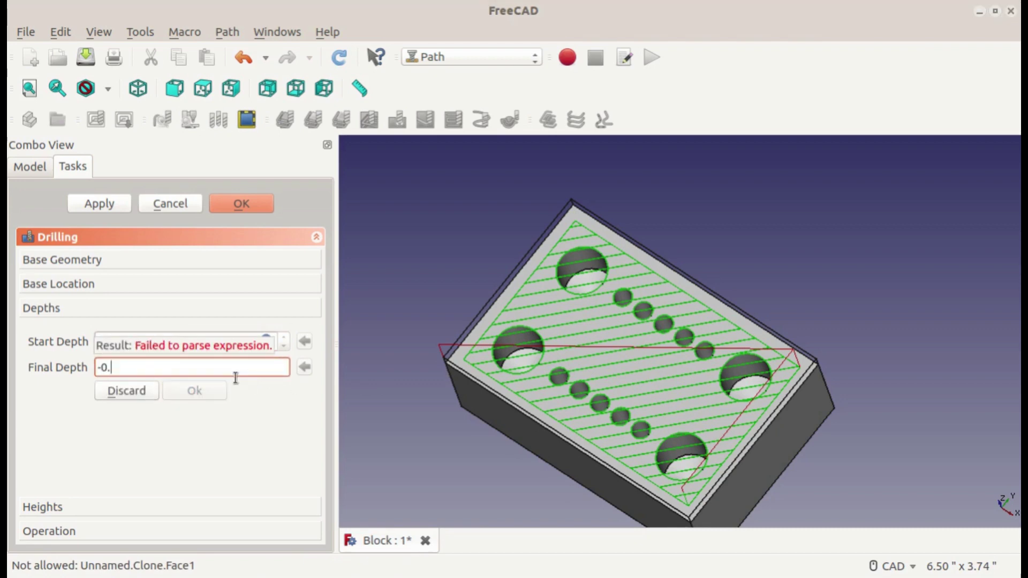
{"action": "type", "text": "125"}
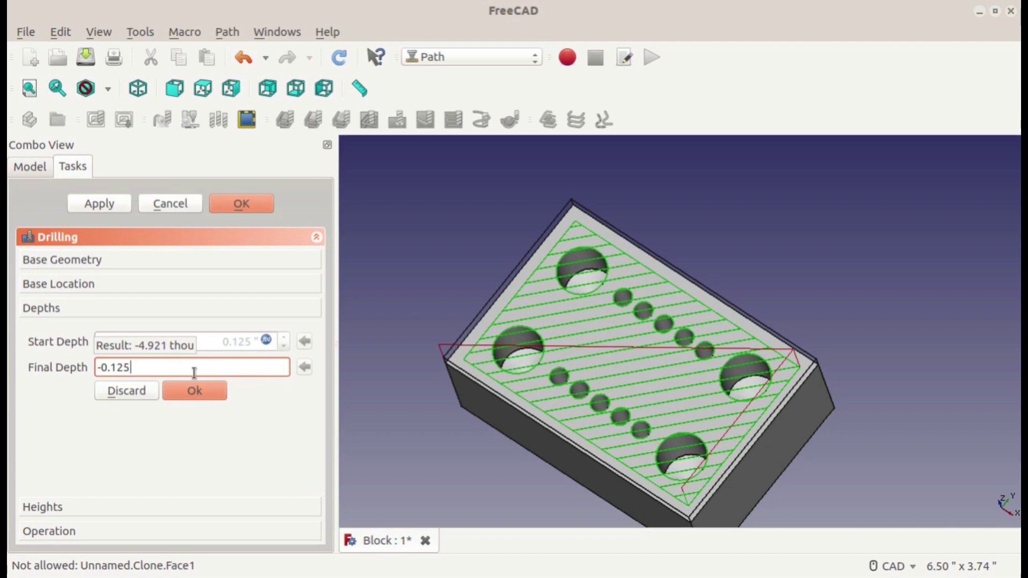
{"action": "type", "text": "\""}
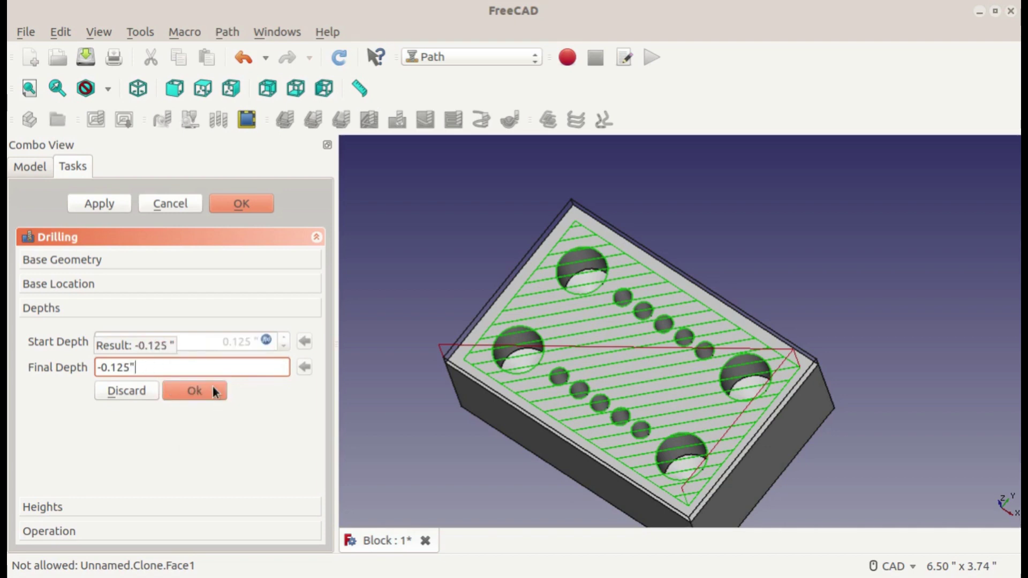
{"action": "left_click", "coordinate": [214, 391]}
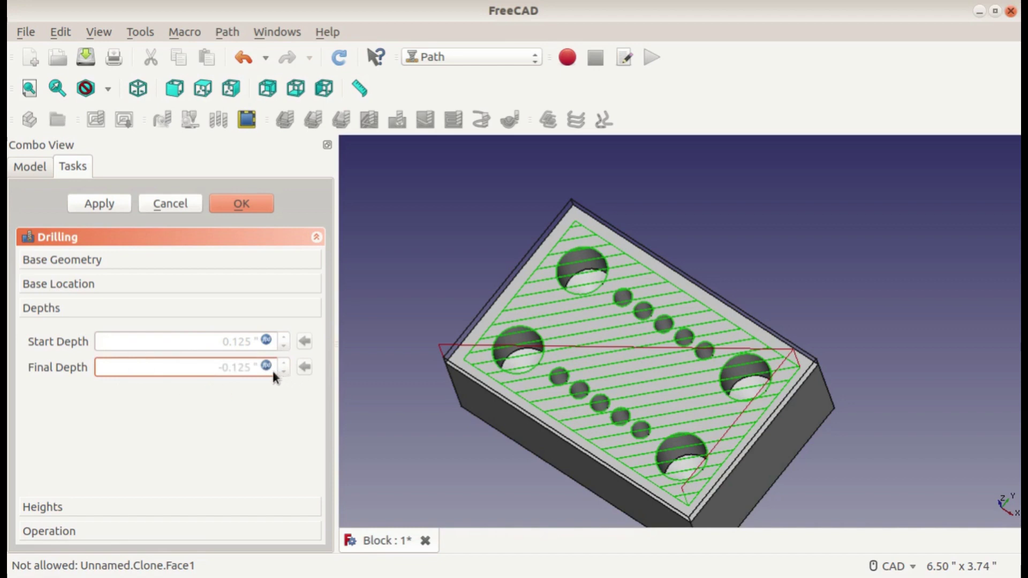
Review the heights and peck/dwell settings, then apply to recompute the drill toolpath
{"action": "middle_click_drag", "start_coordinate": [620, 343], "coordinate": [651, 284]}
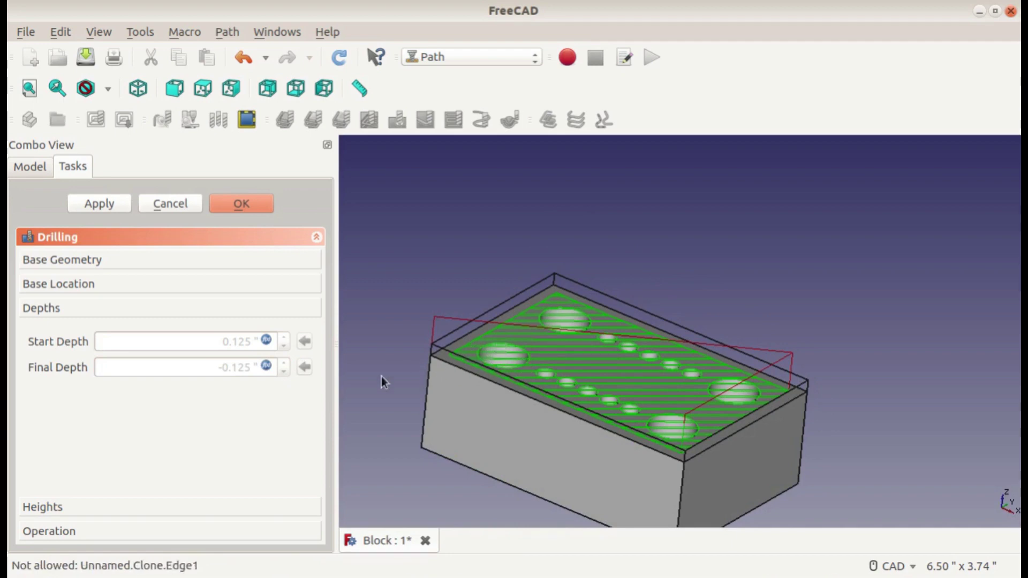
{"action": "left_click", "coordinate": [54, 509]}
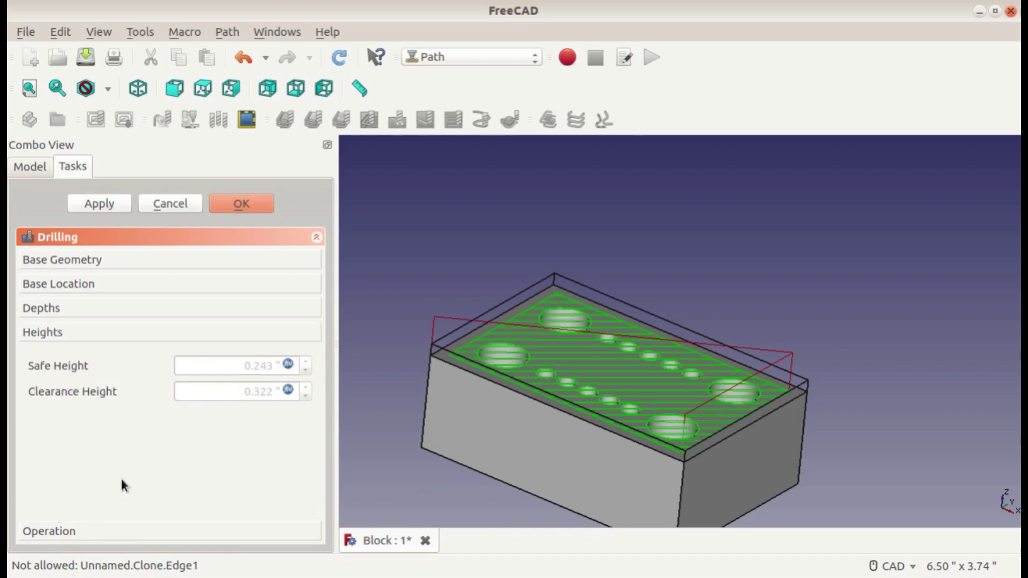
{"action": "left_click", "coordinate": [104, 531]}
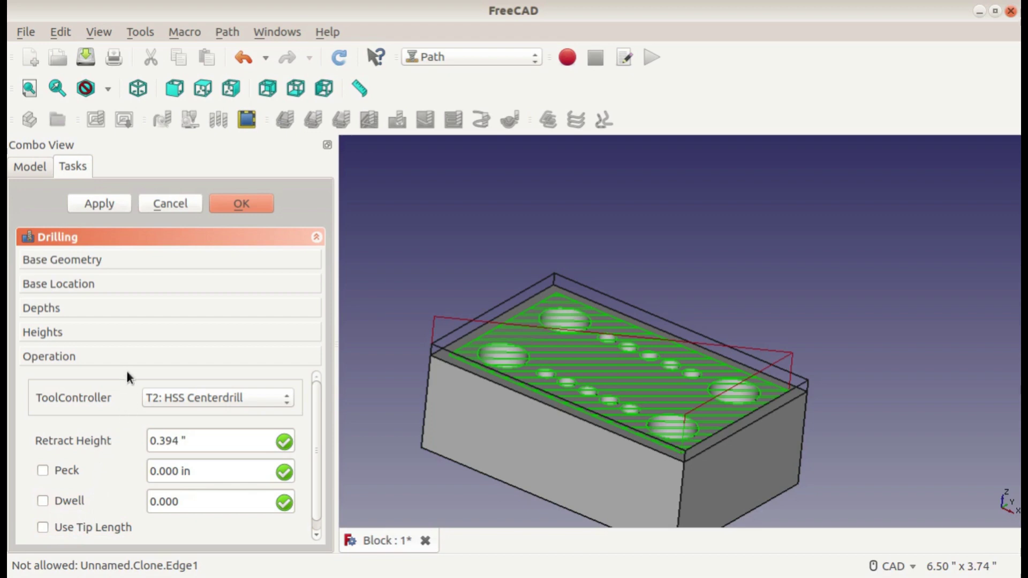
{"action": "left_click", "coordinate": [110, 204]}
Close the drilling editor and launch Simulate G-Code with MillFace and Drilling loaded
{"action": "left_click", "coordinate": [262, 206]}
{"action": "scroll", "coordinate": [541, 406], "scroll_direction": "up", "scroll_amount": 10}
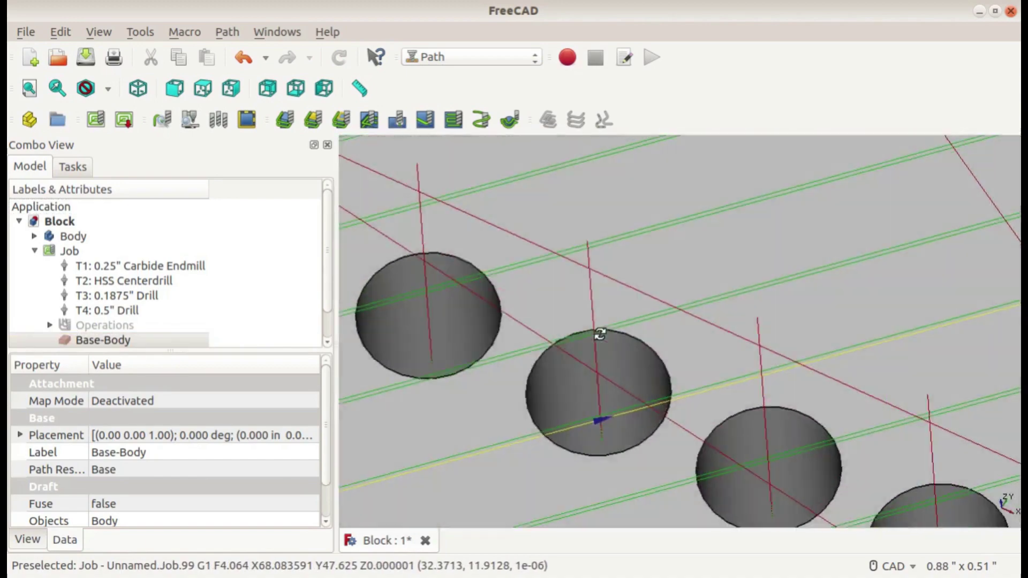
{"action": "mouse_move", "coordinate": [599, 334]}
{"action": "middle_mouse_down"}
{"action": "mouse_move", "coordinate": [609, 346]}
{"action": "mouse_move", "coordinate": [610, 320]}
{"action": "middle_mouse_up"}
{"action": "scroll", "coordinate": [615, 348], "scroll_direction": "down", "scroll_amount": 10}
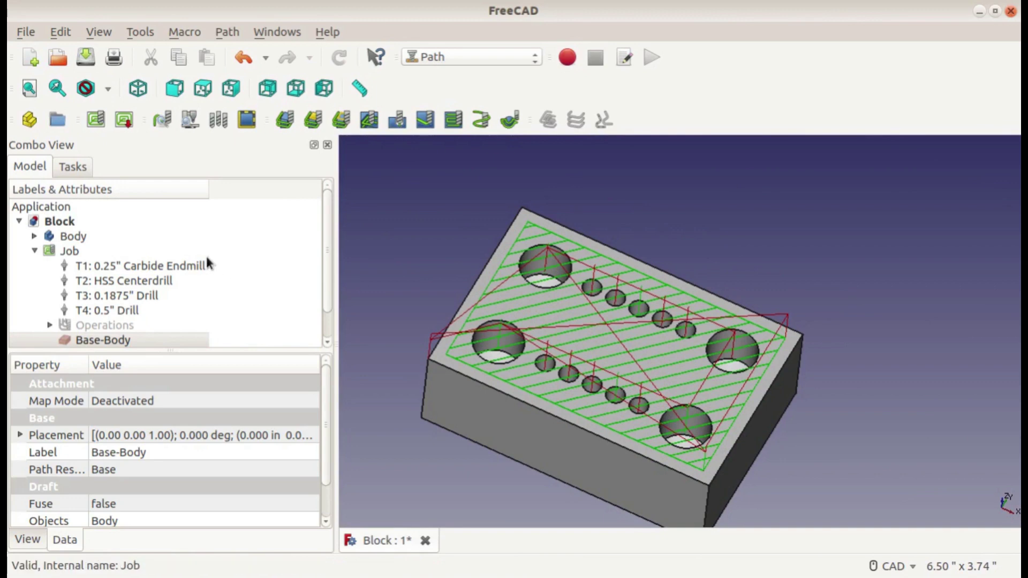
{"action": "left_click", "coordinate": [190, 122]}
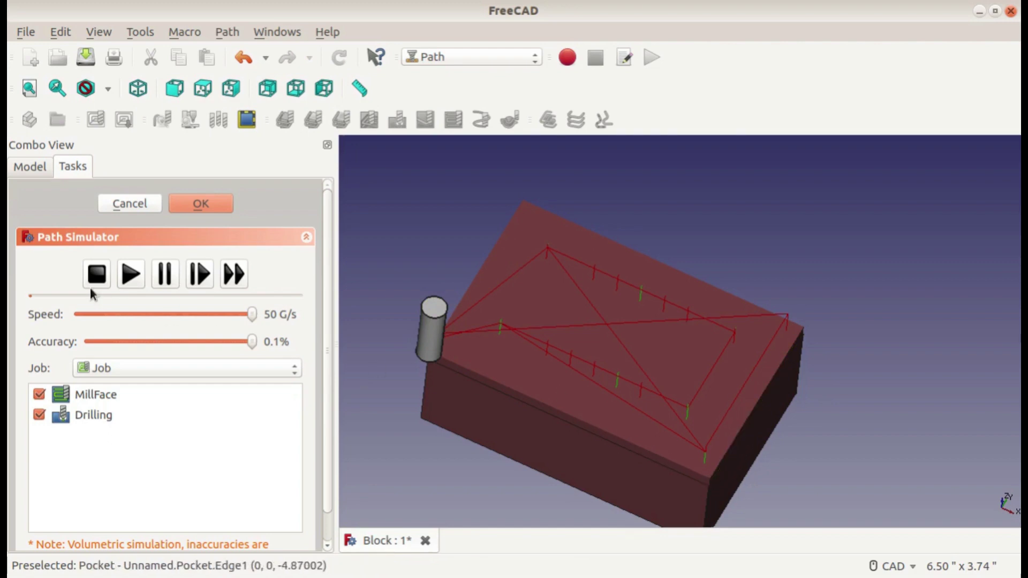
Play the full toolpath simulation and view the tool over the block's upper holes
{"action": "left_click", "coordinate": [123, 279]}
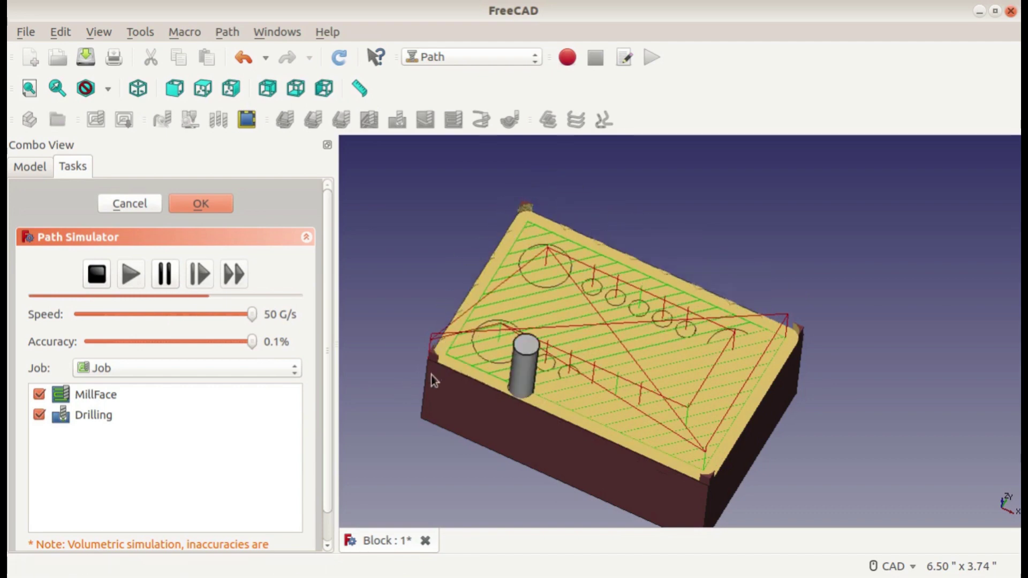
{"action": "scroll", "coordinate": [433, 359], "scroll_direction": "up", "scroll_amount": 5}
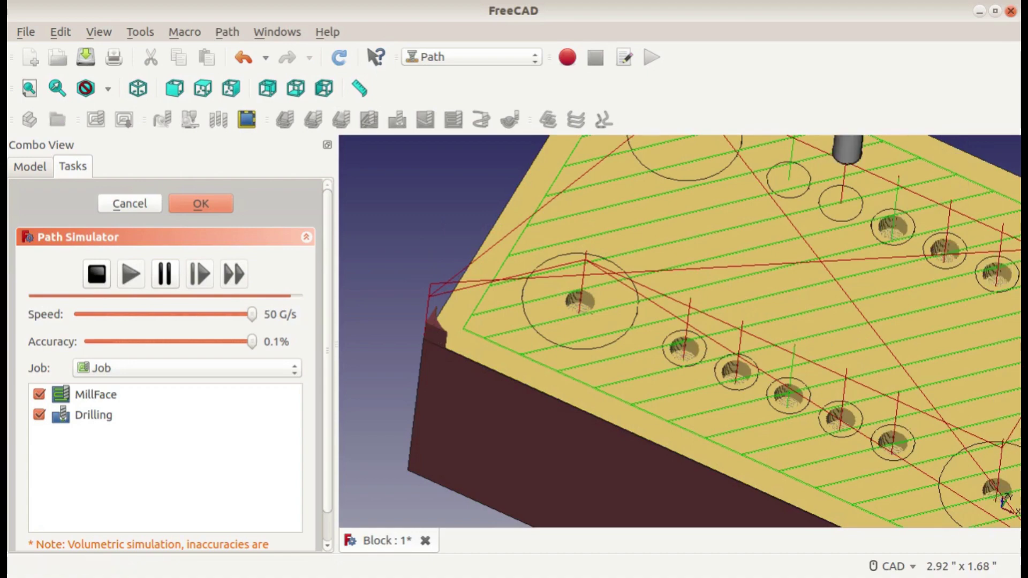
{"action": "mouse_move", "coordinate": [509, 292]}
{"action": "middle_mouse_down"}
{"action": "mouse_move", "coordinate": [438, 463]}
{"action": "mouse_move", "coordinate": [700, 448]}
{"action": "mouse_move", "coordinate": [506, 278]}
{"action": "middle_mouse_up"}
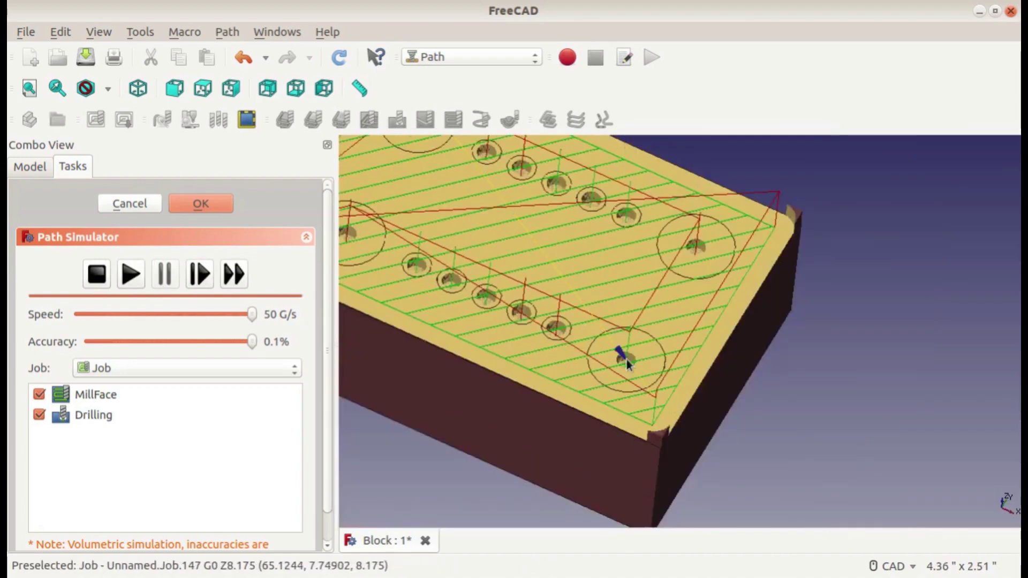
{"action": "middle_click_drag", "start_coordinate": [626, 359], "coordinate": [746, 390]}
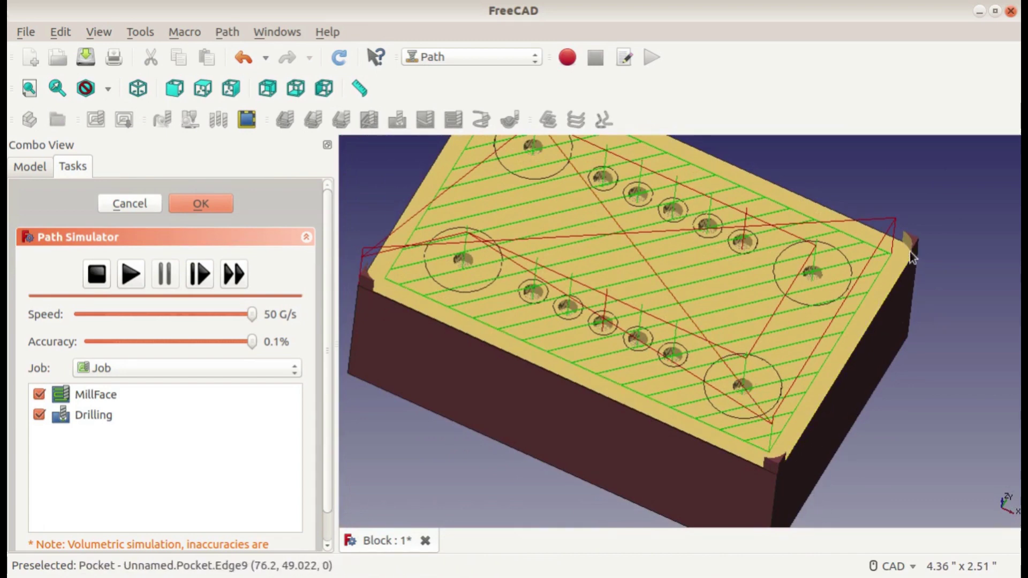
{"action": "mouse_move", "coordinate": [656, 269]}
{"action": "middle_mouse_down"}
{"action": "mouse_move", "coordinate": [677, 300]}
{"action": "mouse_move", "coordinate": [664, 274]}
{"action": "middle_mouse_up"}
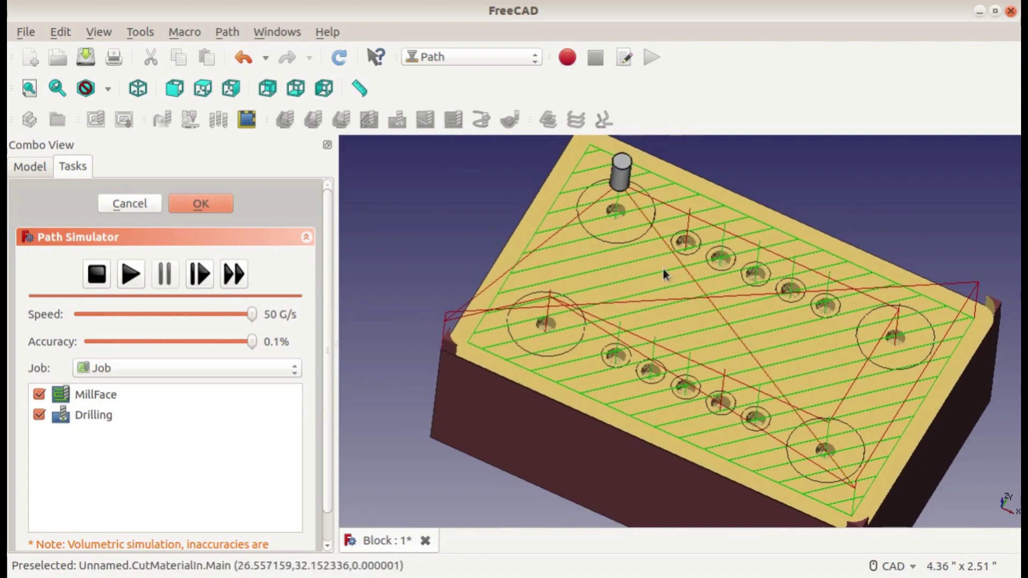
{"action": "scroll", "coordinate": [593, 345], "scroll_direction": "up", "scroll_amount": 6}
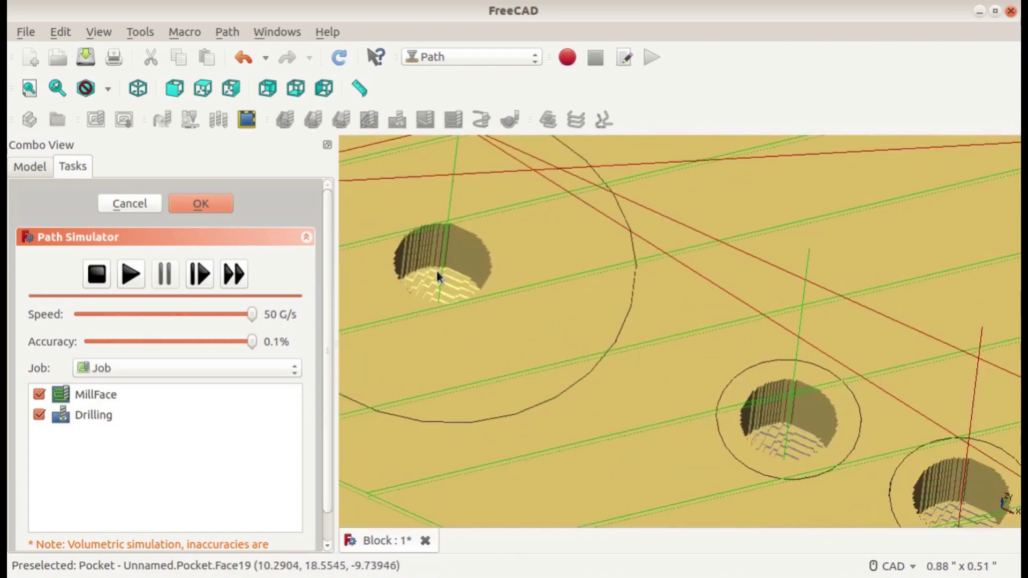
{"action": "scroll", "coordinate": [805, 430], "scroll_direction": "down", "scroll_amount": 3}
Inspect the row of drilled holes in the faced stock, then close the simulator
{"action": "middle_click_drag", "start_coordinate": [714, 317], "coordinate": [823, 384]}
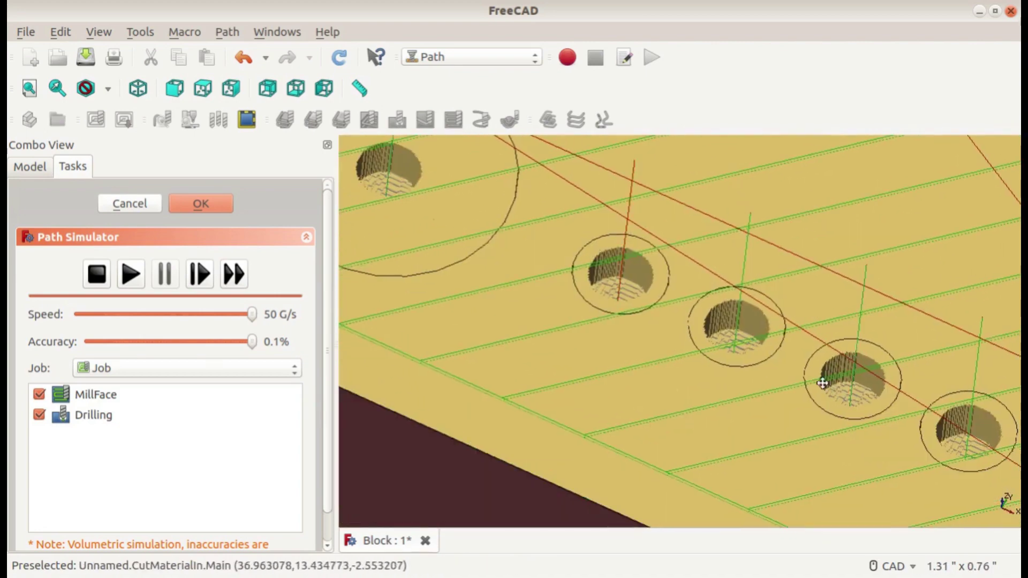
{"action": "scroll", "coordinate": [638, 299], "scroll_direction": "down", "scroll_amount": 6}
{"action": "scroll", "coordinate": [746, 355], "scroll_direction": "up", "scroll_amount": 3}
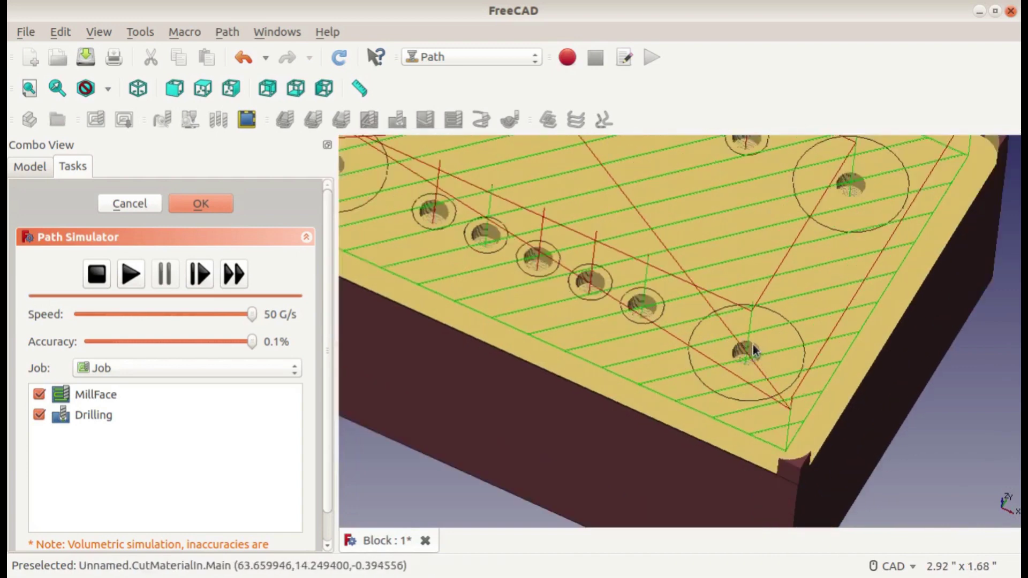
{"action": "scroll", "coordinate": [633, 299], "scroll_direction": "down", "scroll_amount": 3}
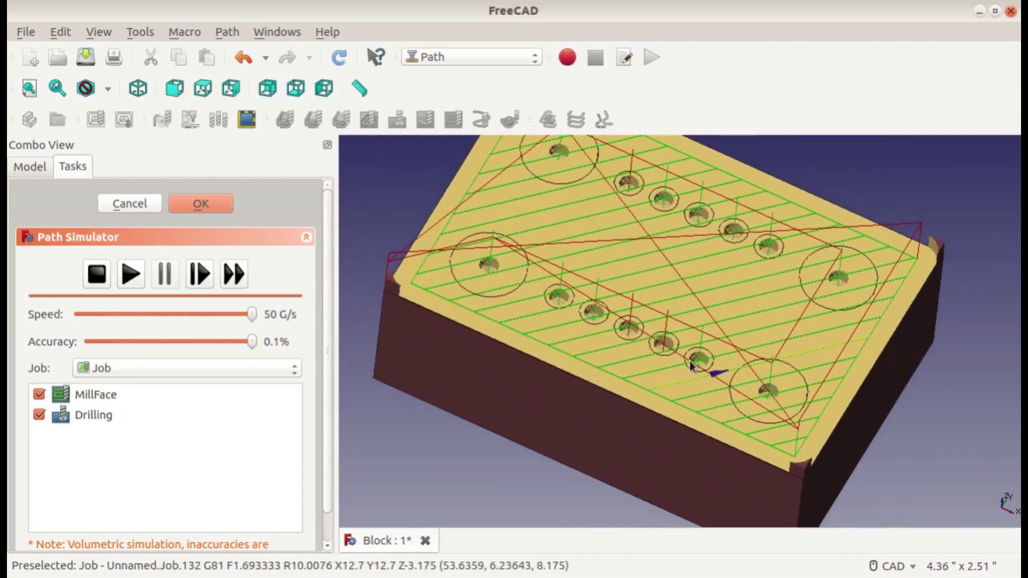
{"action": "scroll", "coordinate": [534, 314], "scroll_direction": "down", "scroll_amount": 6}
{"action": "scroll", "coordinate": [681, 385], "scroll_direction": "up", "scroll_amount": 9}
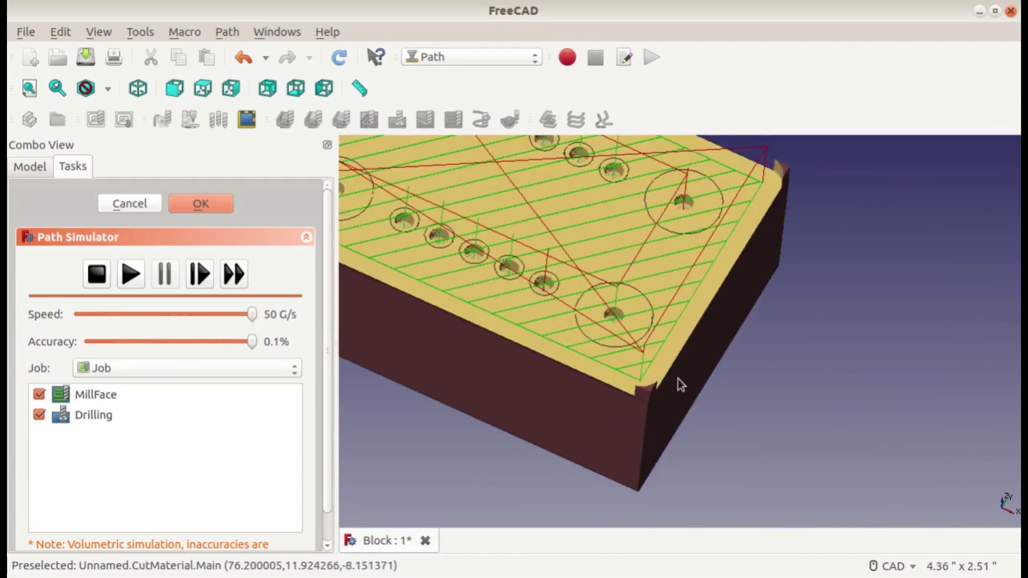
{"action": "scroll", "coordinate": [525, 337], "scroll_direction": "down", "scroll_amount": 5}
{"action": "left_click", "coordinate": [200, 203]}
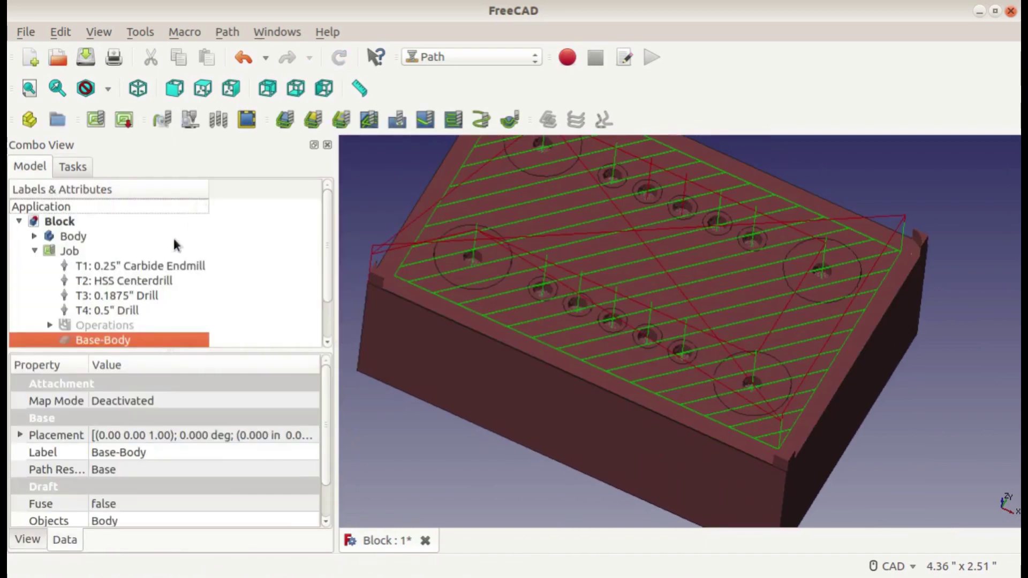
{"action": "scroll", "coordinate": [110, 327], "scroll_direction": "down", "scroll_amount": 1}
Delete CutMaterial and add a Drilling operation using the T3: 0.1875" Drill controller
{"action": "left_click", "coordinate": [112, 339]}
{"action": "key", "text": "Delete"}
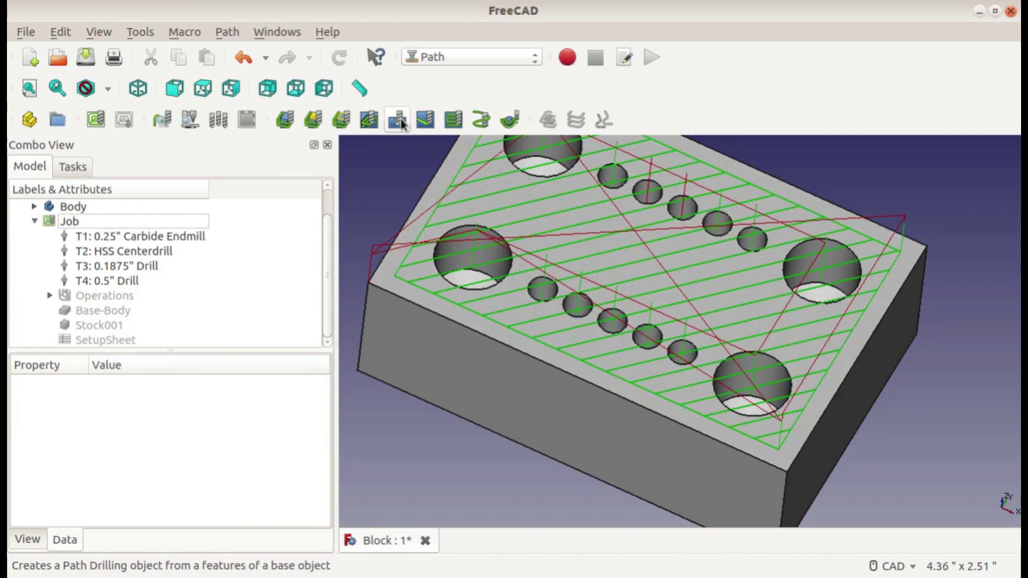
{"action": "left_click", "coordinate": [402, 123]}
{"action": "left_click", "coordinate": [370, 292]}
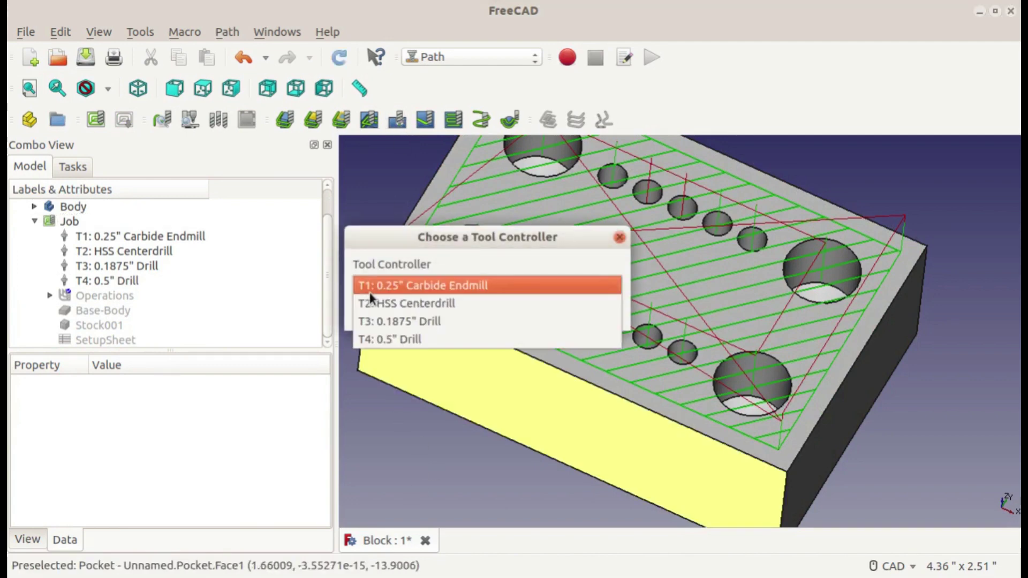
{"action": "left_click", "coordinate": [377, 320]}
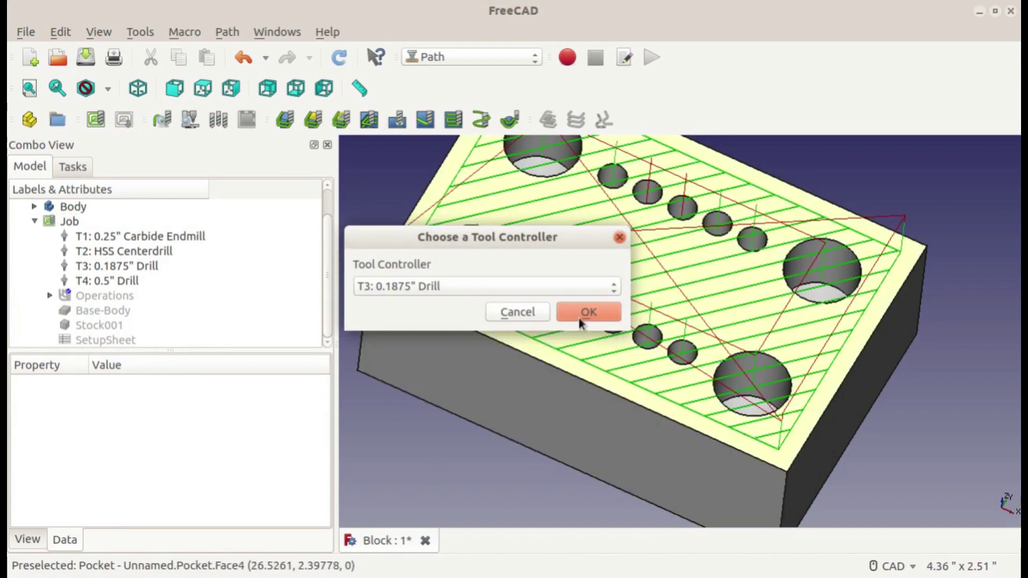
{"action": "left_click", "coordinate": [585, 312]}
Untick the four 12.700 holes Face17–Face20 in the Base Geometry list
{"action": "middle_click_drag", "start_coordinate": [506, 330], "coordinate": [544, 404]}
{"action": "left_click", "coordinate": [153, 261]}
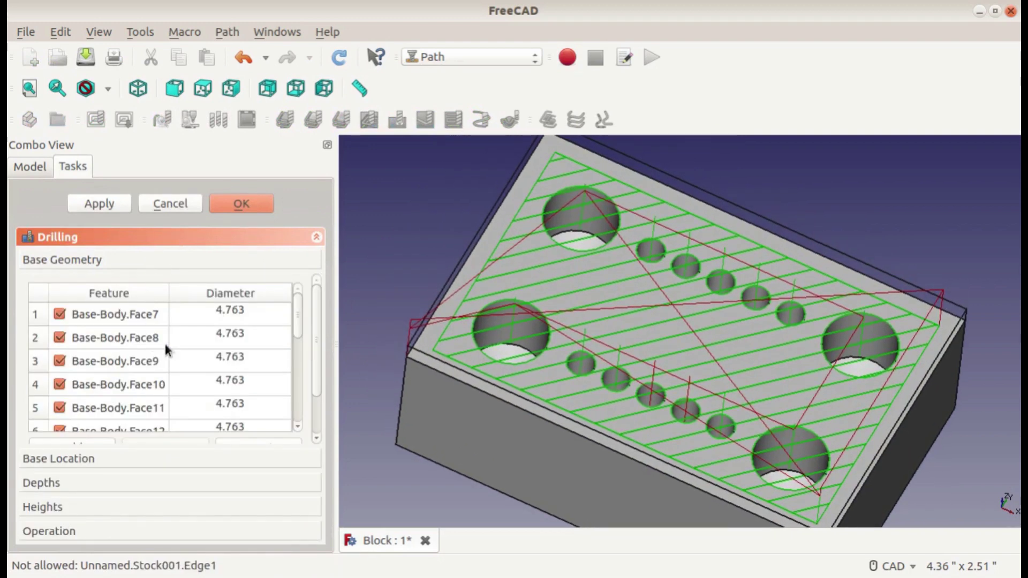
{"action": "scroll", "coordinate": [158, 327], "scroll_direction": "down", "scroll_amount": 4}
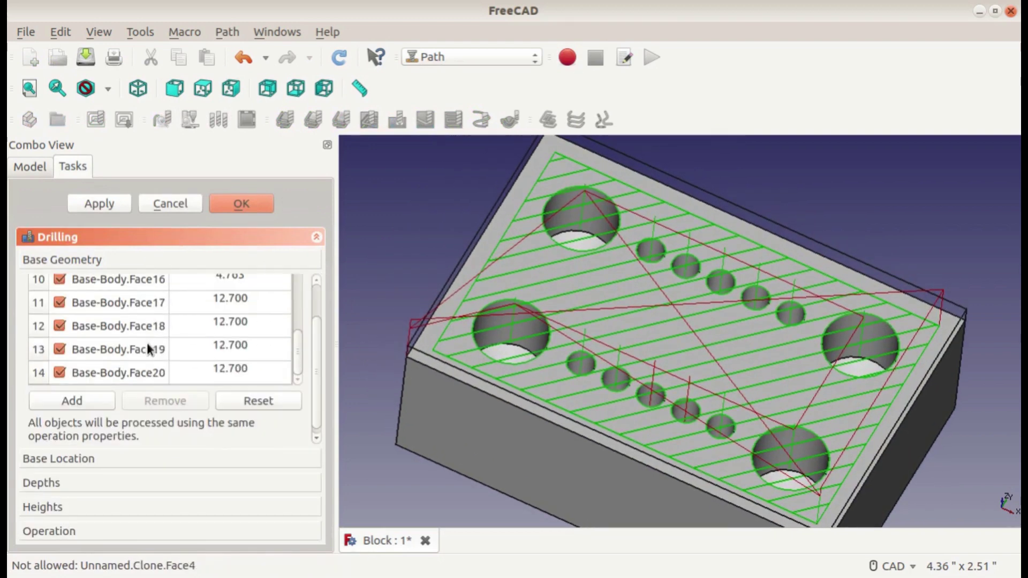
{"action": "scroll", "coordinate": [146, 346], "scroll_direction": "up", "scroll_amount": 5}
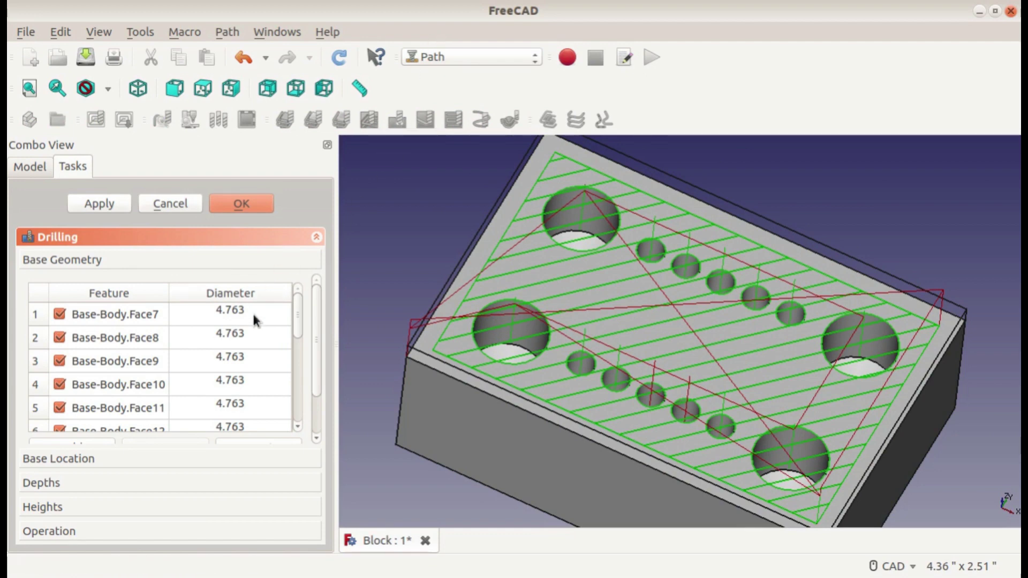
{"action": "mouse_move", "coordinate": [252, 311]}
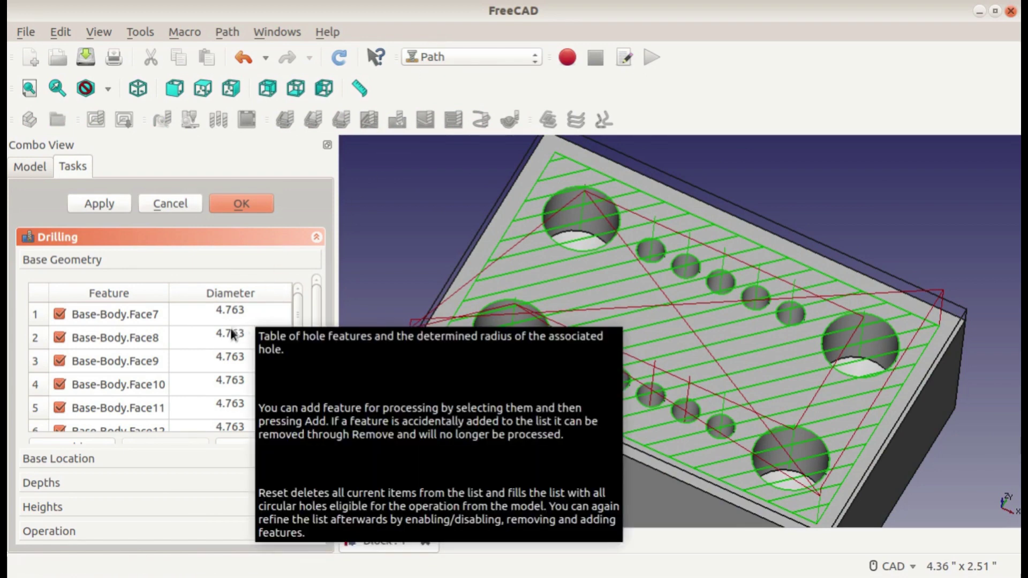
{"action": "scroll", "coordinate": [194, 346], "scroll_direction": "down", "scroll_amount": 3}
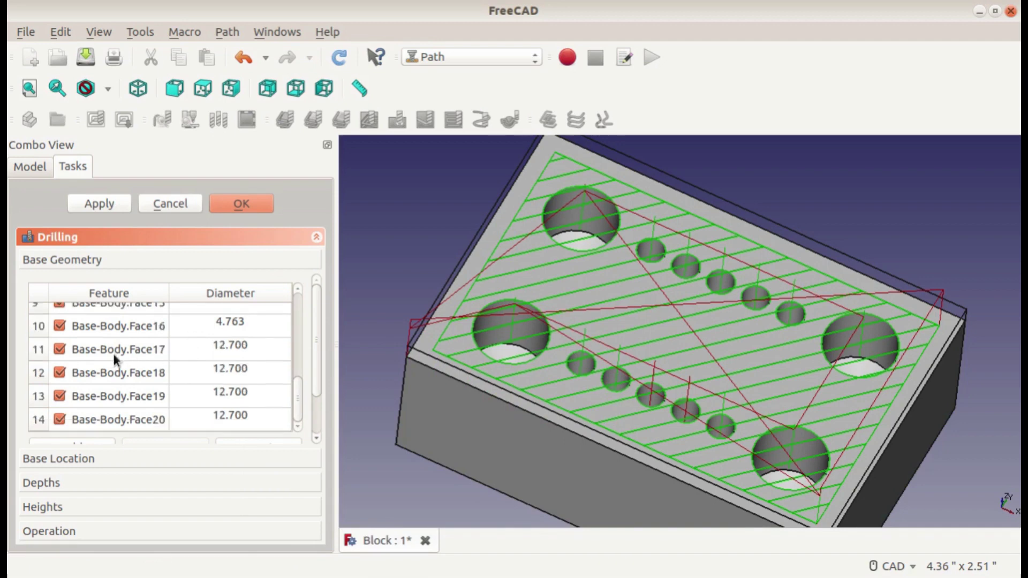
{"action": "left_click", "coordinate": [59, 349]}
{"action": "left_click", "coordinate": [60, 372]}
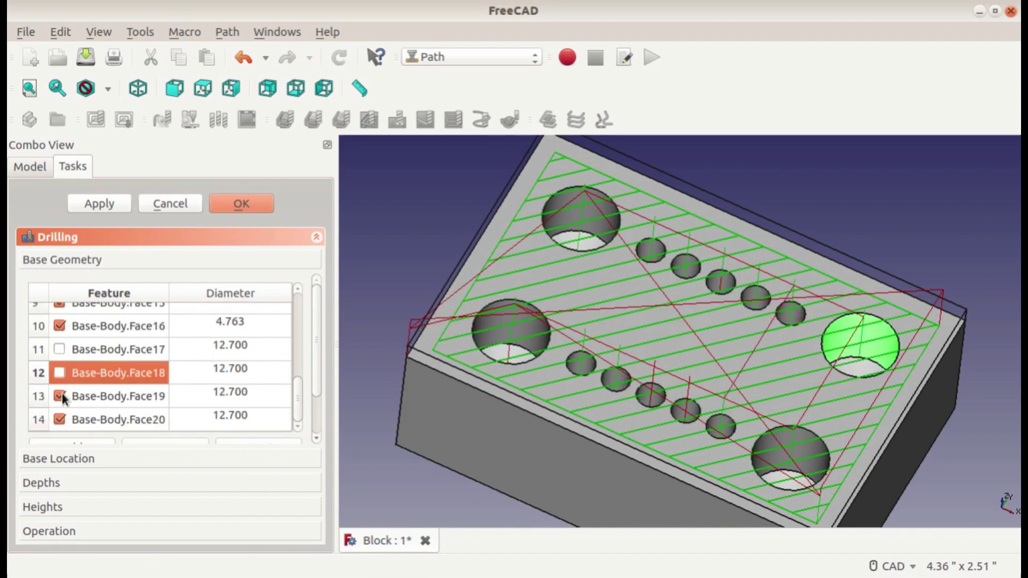
{"action": "left_click", "coordinate": [60, 395]}
{"action": "left_click", "coordinate": [59, 419]}
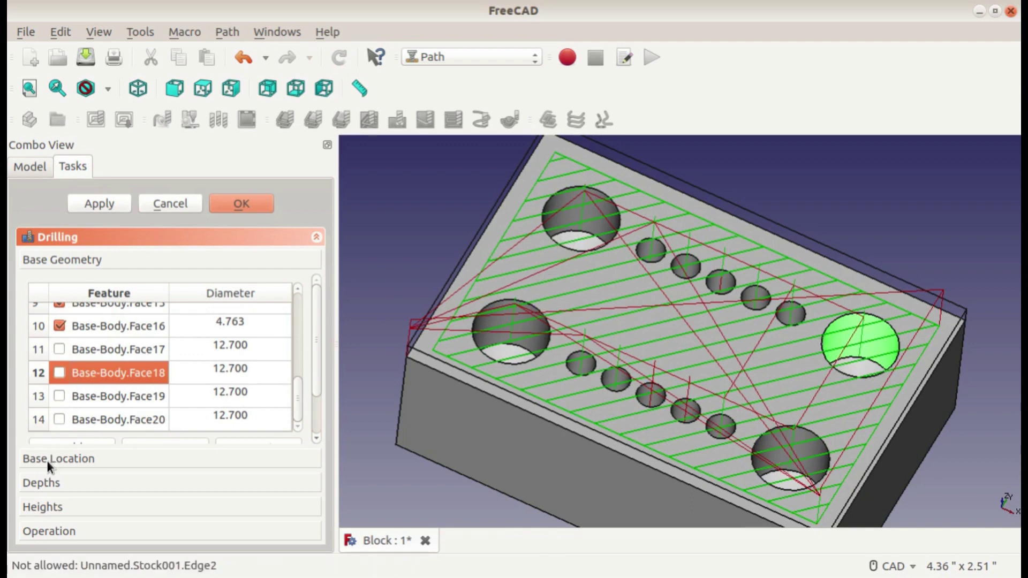
Remove the Final Depth expression and enter 1.1 as the depth value
{"action": "left_click", "coordinate": [43, 483]}
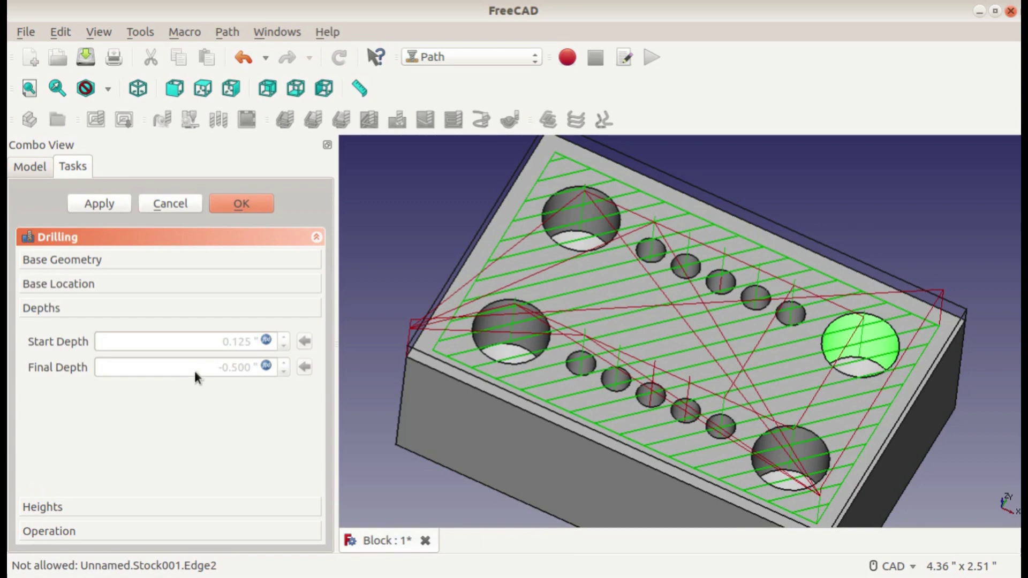
{"action": "left_click", "coordinate": [266, 367]}
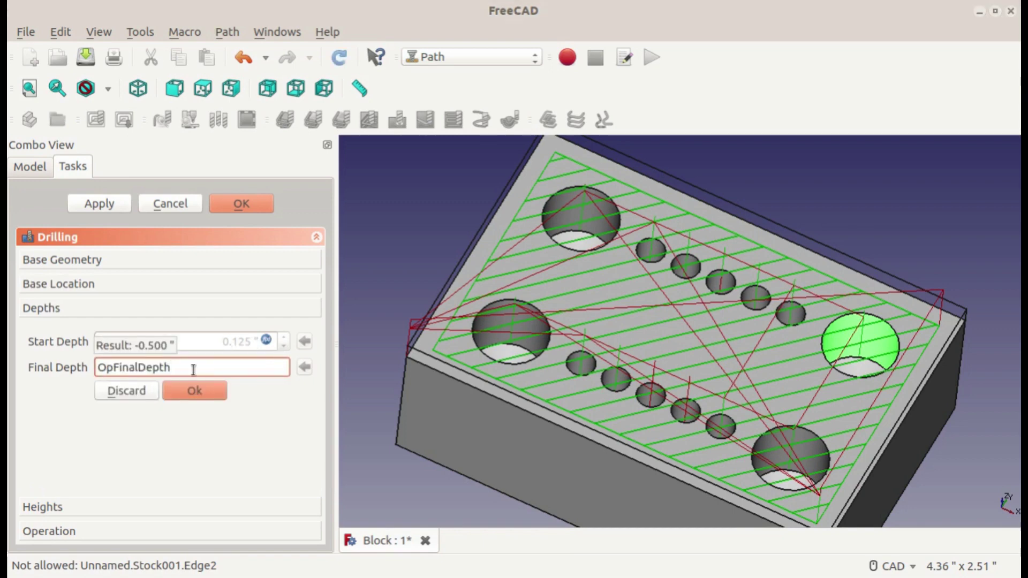
{"action": "left_click", "coordinate": [130, 396]}
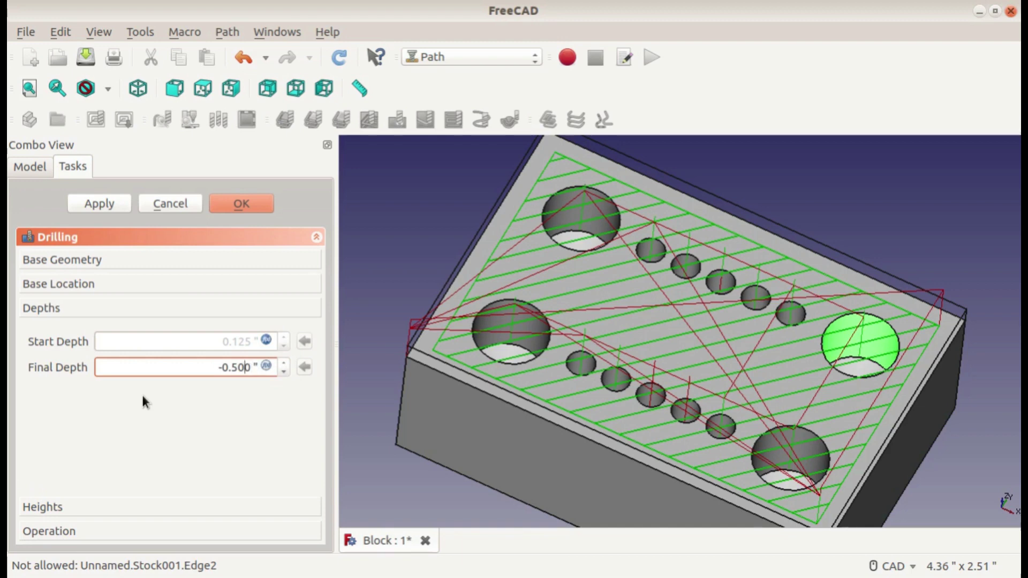
{"action": "key", "text": "BackSpace"}
{"action": "key", "text": "Delete"}
{"action": "key", "text": "BackSpace"}
{"action": "type", "text": "1.1"}
Enable peck drilling with a 0.187" peck depth, keeping the 0.394" retract height
{"action": "middle_click_drag", "start_coordinate": [495, 368], "coordinate": [517, 328]}
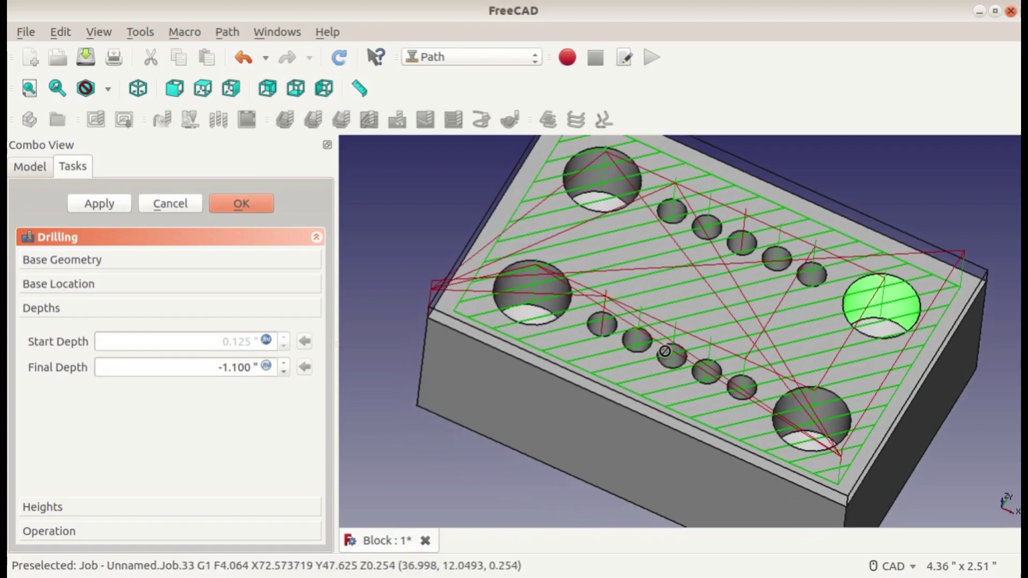
{"action": "middle_click_drag", "start_coordinate": [569, 310], "coordinate": [717, 284]}
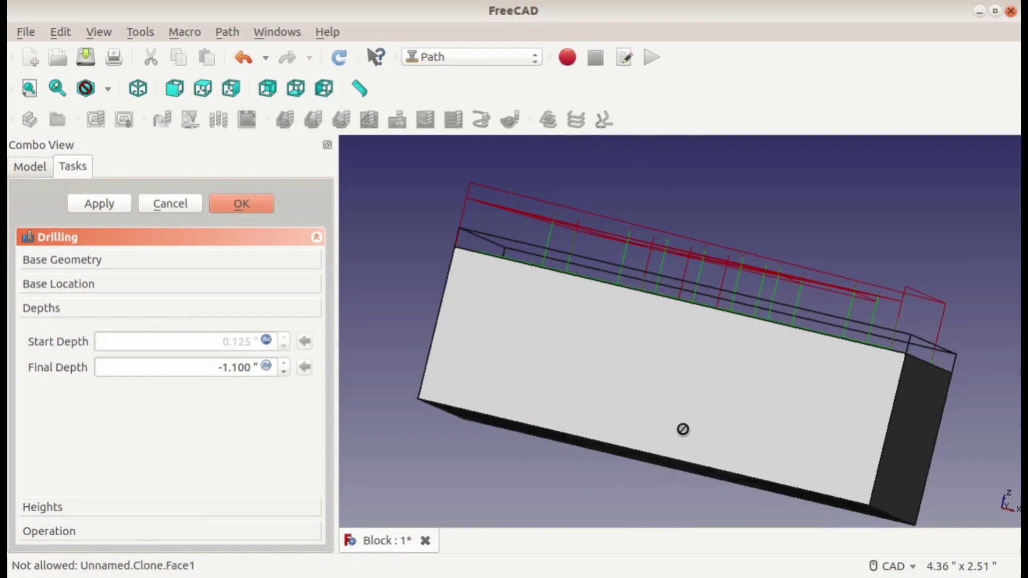
{"action": "scroll", "coordinate": [657, 221], "scroll_direction": "down", "scroll_amount": 2}
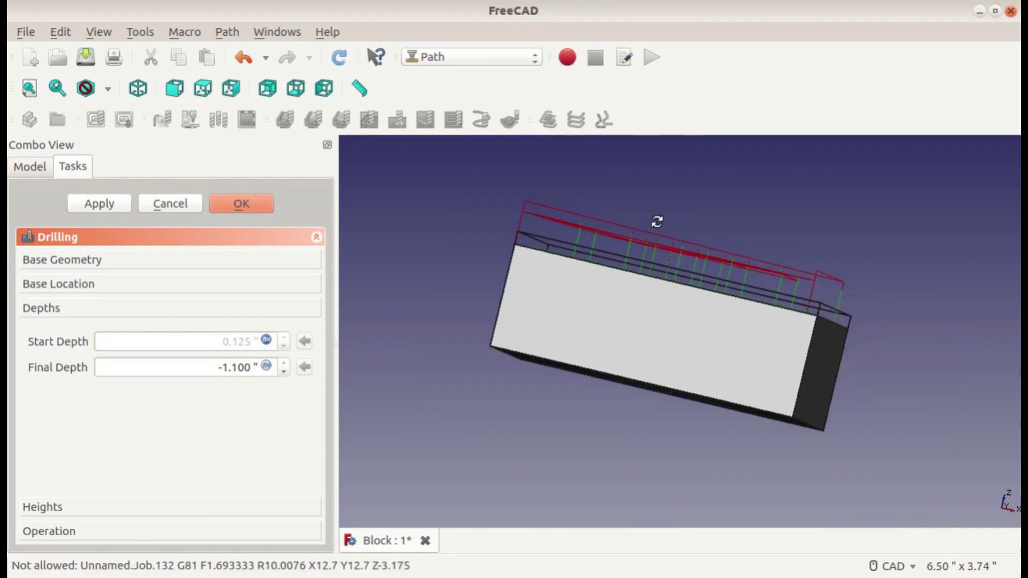
{"action": "middle_click_drag", "start_coordinate": [657, 221], "coordinate": [589, 321]}
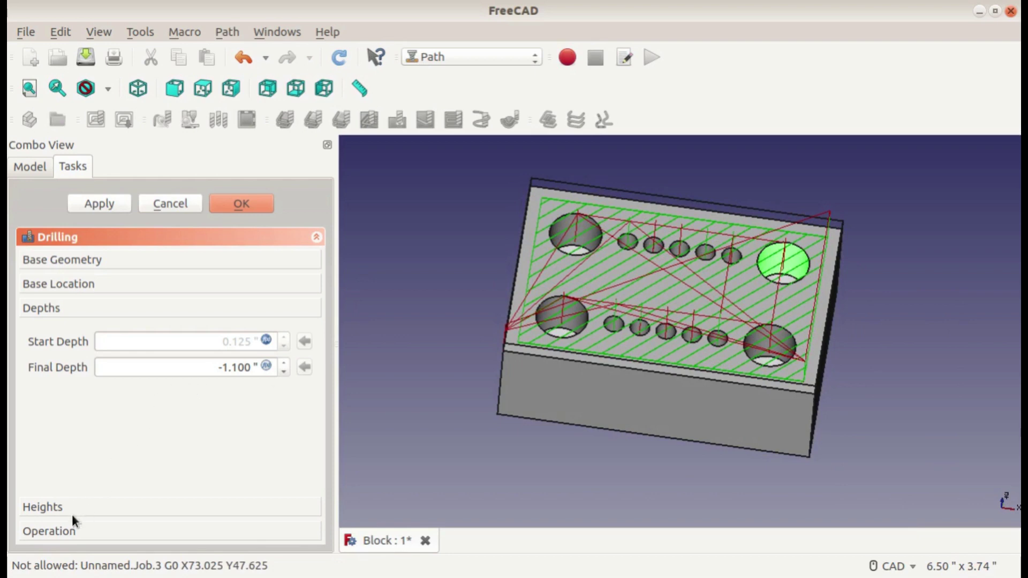
{"action": "left_click", "coordinate": [44, 507]}
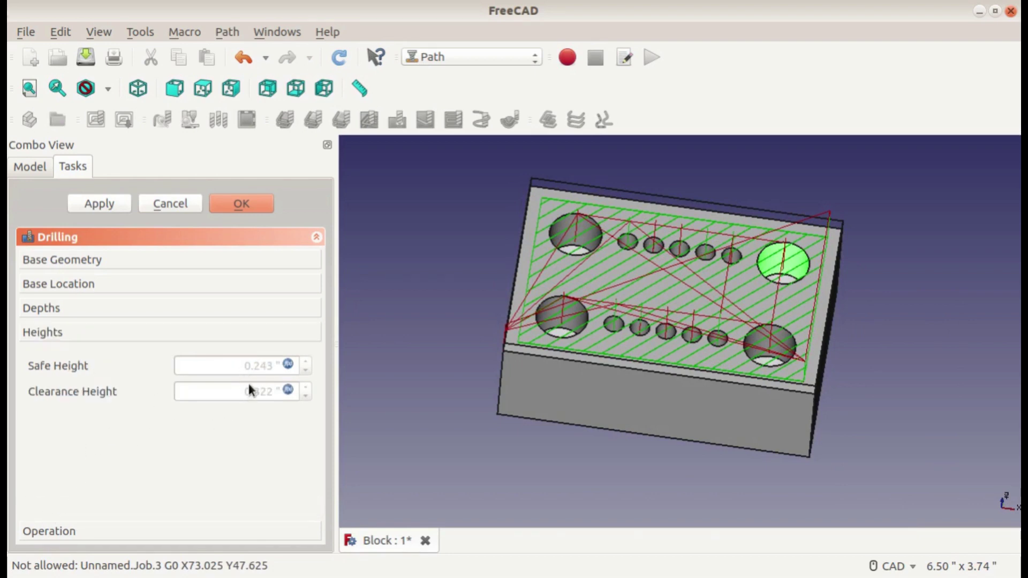
{"action": "left_click", "coordinate": [153, 532]}
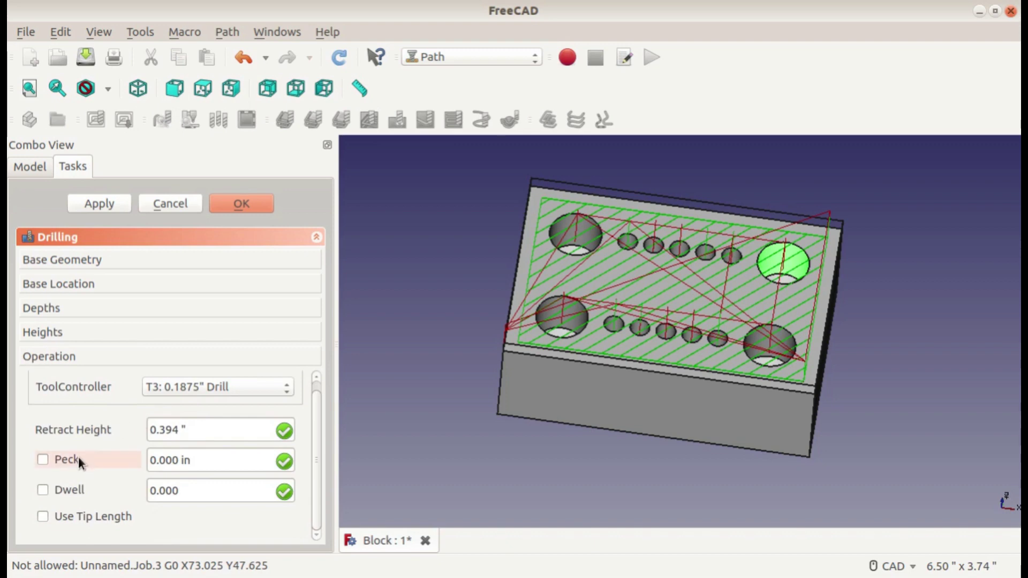
{"action": "left_click", "coordinate": [78, 457]}
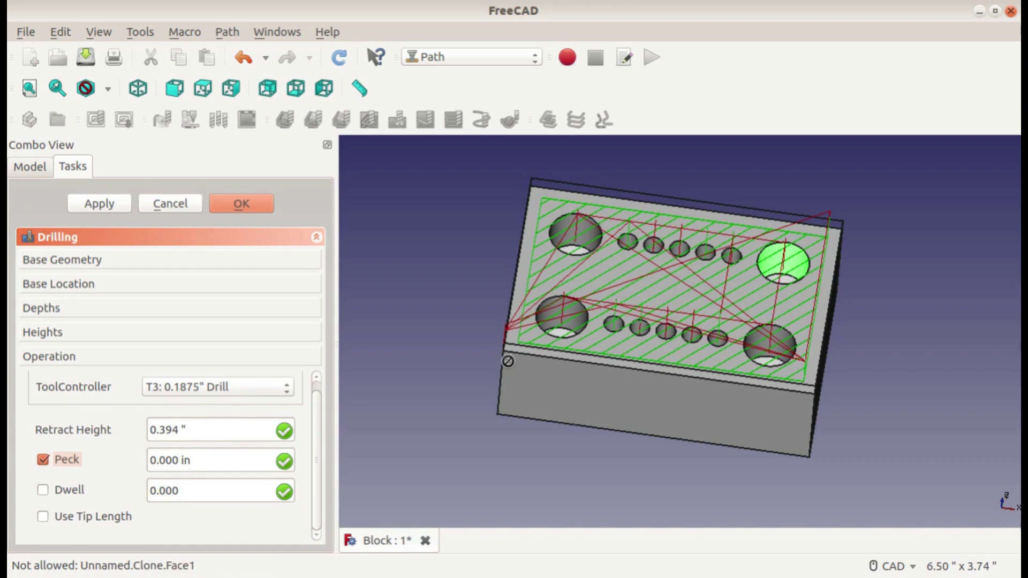
{"action": "middle_click_drag", "start_coordinate": [673, 339], "coordinate": [810, 201]}
{"action": "scroll", "coordinate": [725, 260], "scroll_direction": "up", "scroll_amount": 4}
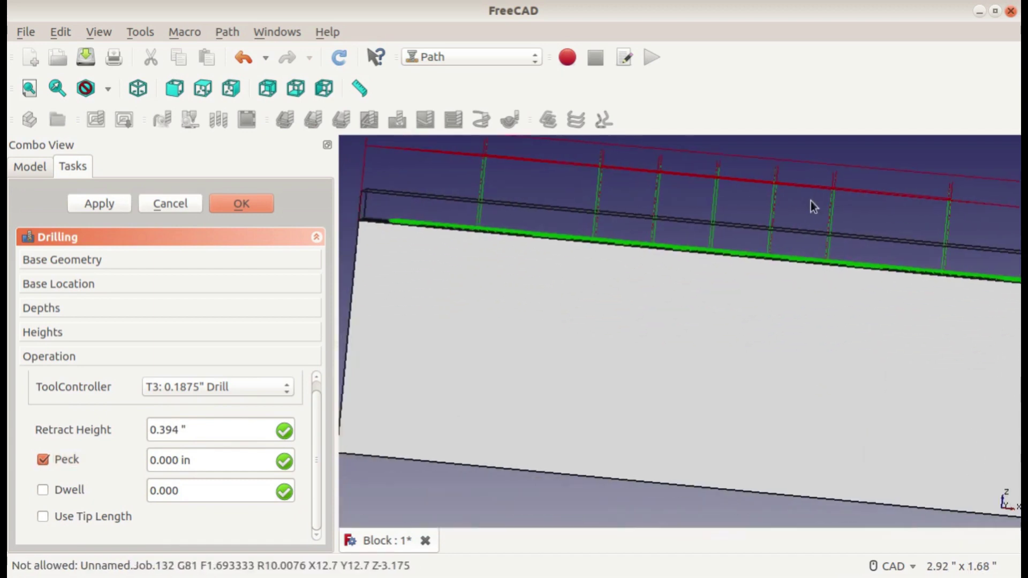
{"action": "scroll", "coordinate": [686, 171], "scroll_direction": "down", "scroll_amount": 2}
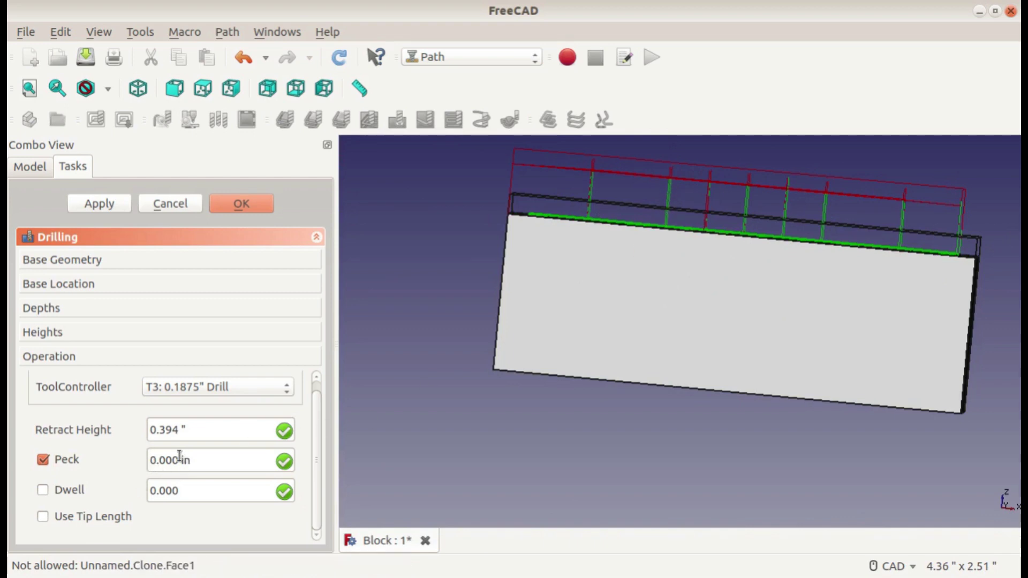
{"action": "left_click_drag", "start_coordinate": [180, 457], "coordinate": [162, 459]}
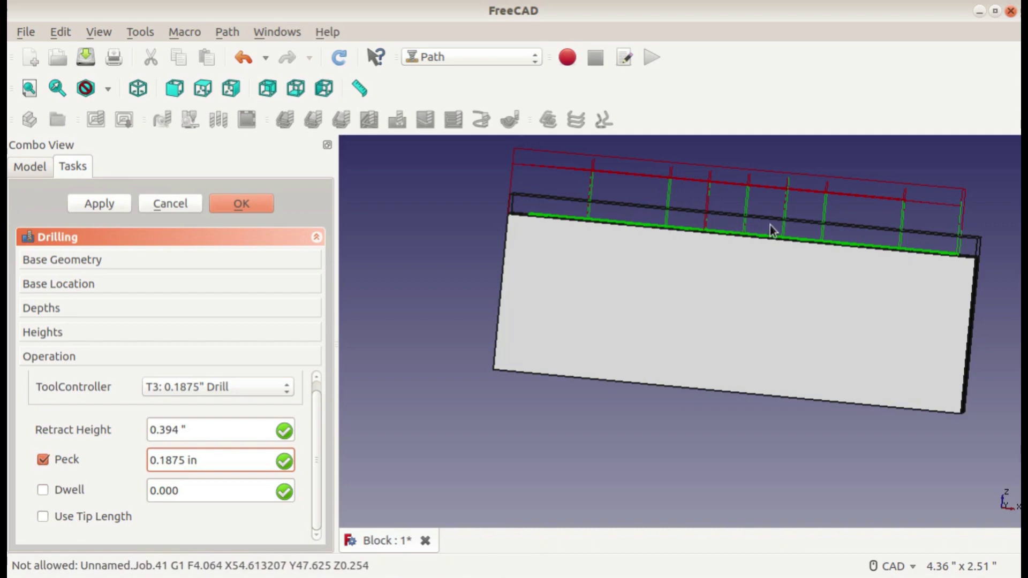
{"action": "middle_click_drag", "start_coordinate": [776, 227], "coordinate": [665, 302]}
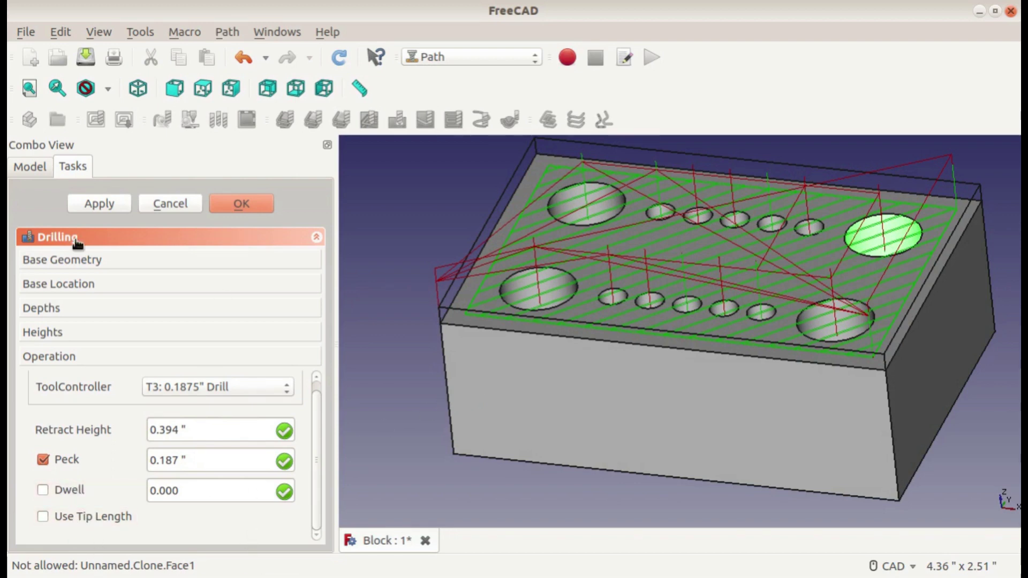
Apply and close the peck drilling operation, then expand the job's Operations list
{"action": "left_click", "coordinate": [93, 206]}
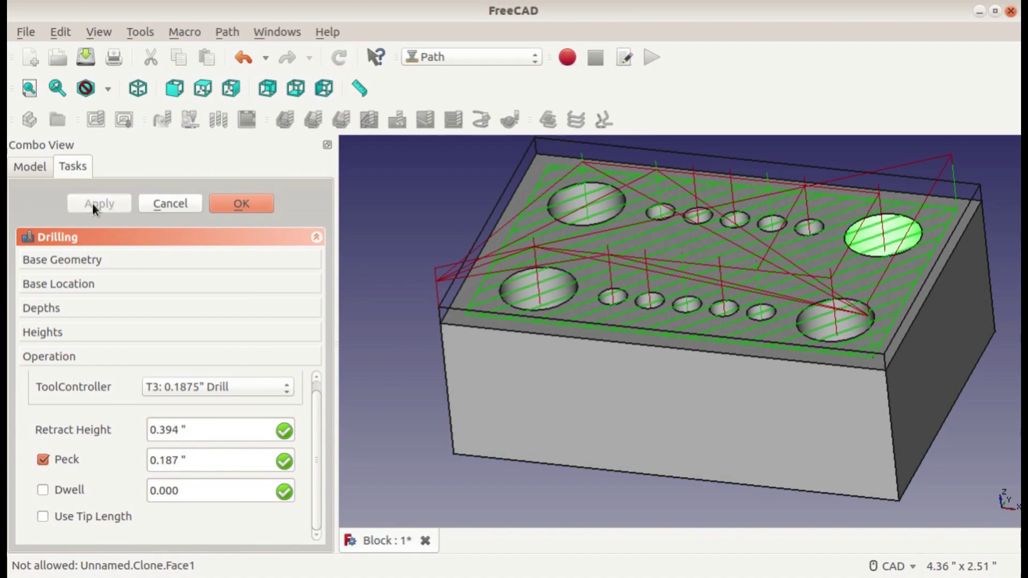
{"action": "left_click", "coordinate": [261, 206]}
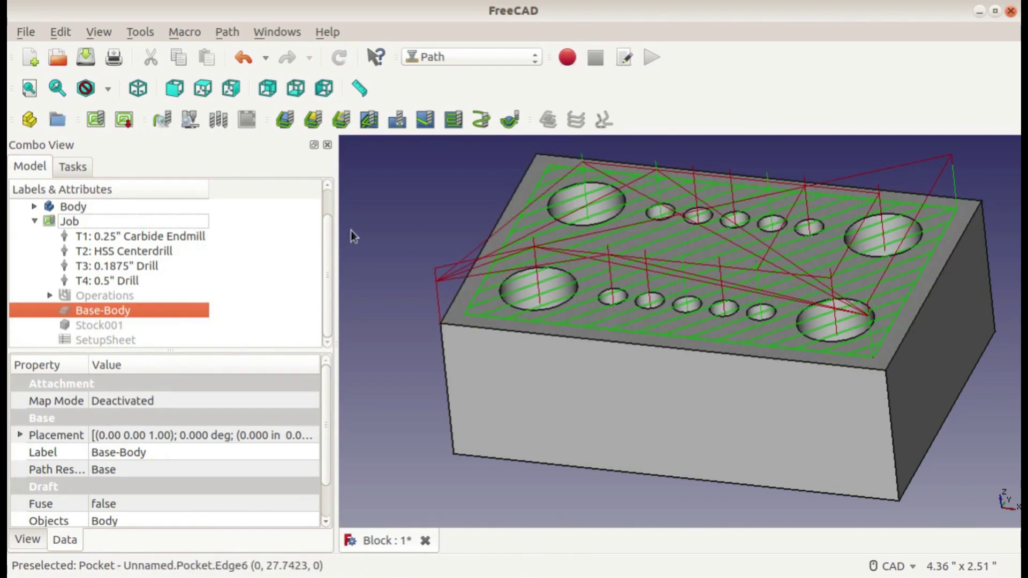
{"action": "left_click", "coordinate": [50, 296]}
{"action": "scroll", "coordinate": [89, 299], "scroll_direction": "down", "scroll_amount": 1}
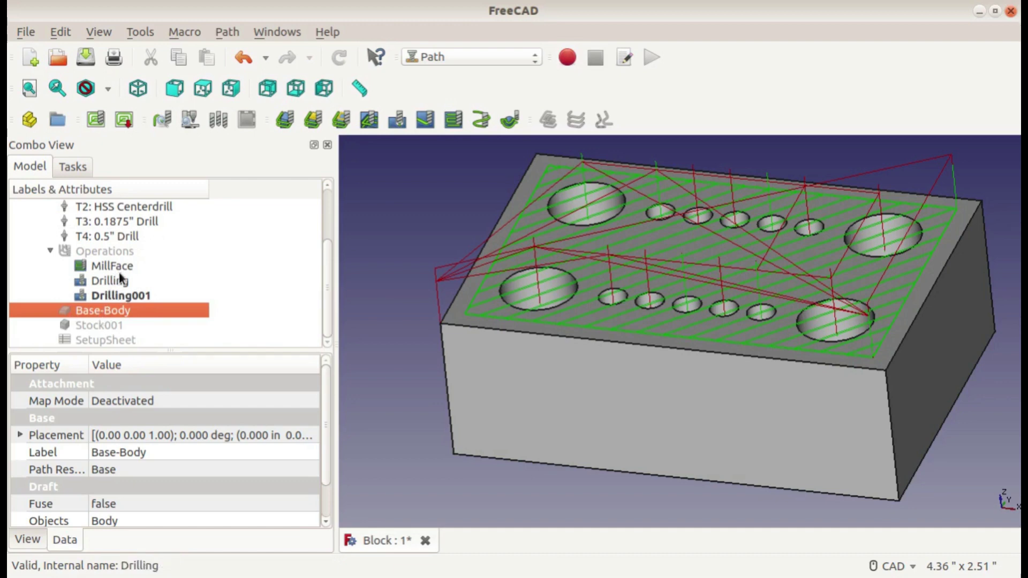
Add a new Drilling operation using the T4: 0.5" Drill tool controller
{"action": "left_click", "coordinate": [405, 130]}
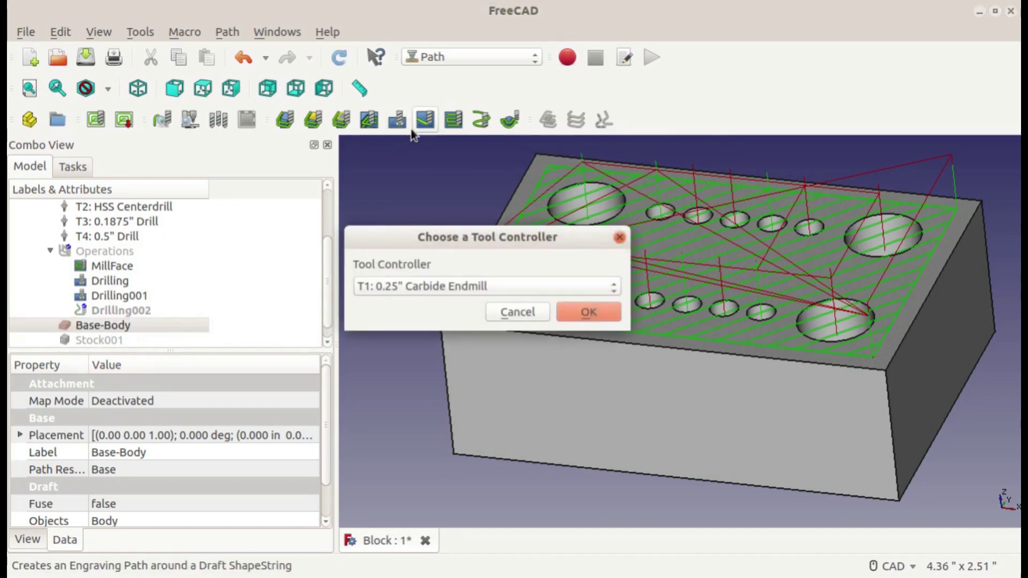
{"action": "left_click", "coordinate": [403, 290]}
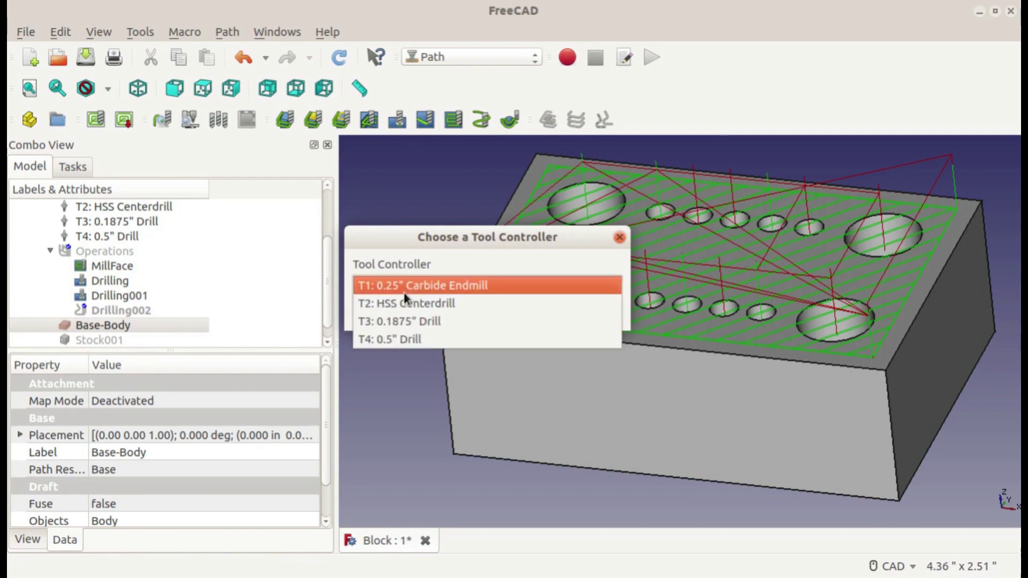
{"action": "left_click", "coordinate": [417, 339]}
{"action": "left_click", "coordinate": [589, 314]}
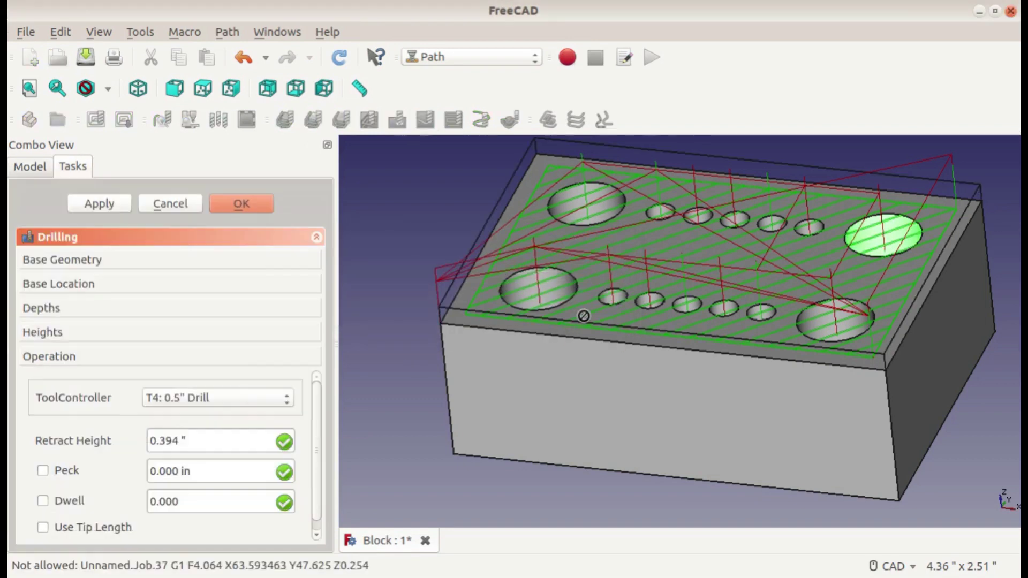
Add the four large 12.700 hole edges Edge22–Edge25 and untick Base-Body.Face18
{"action": "left_click", "coordinate": [96, 260]}
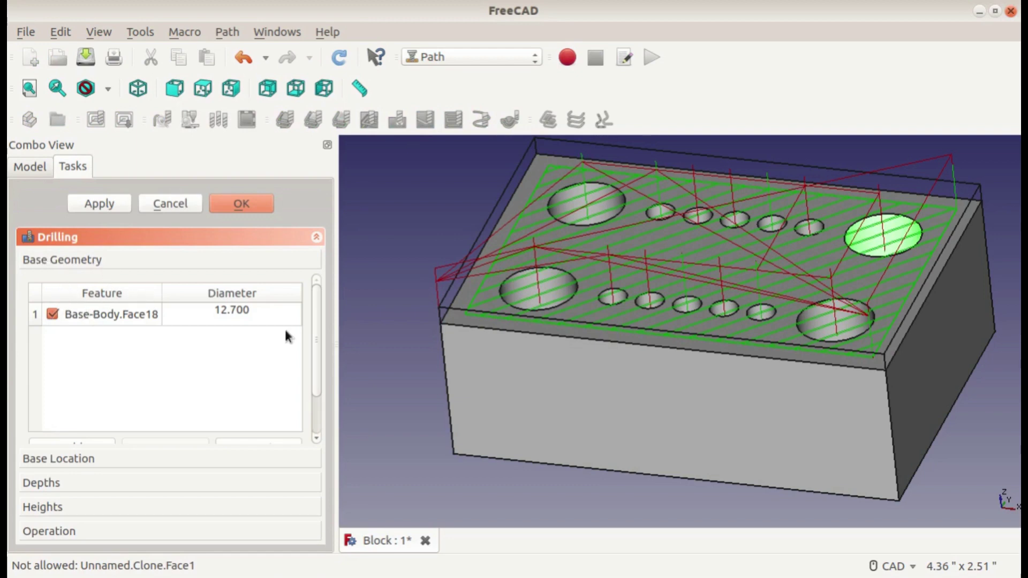
{"action": "left_click", "coordinate": [557, 304]}
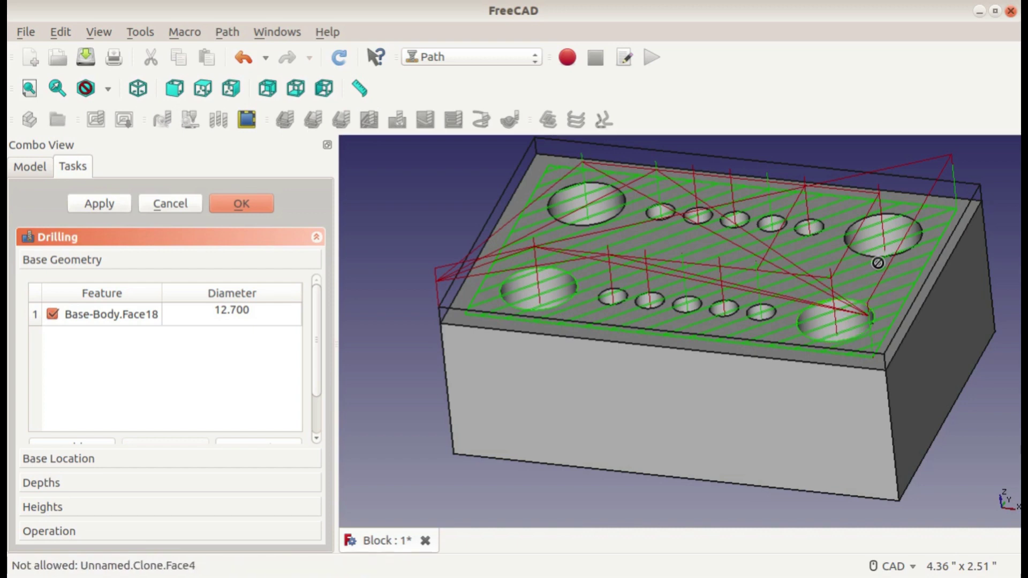
{"action": "left_click", "coordinate": [608, 221]}
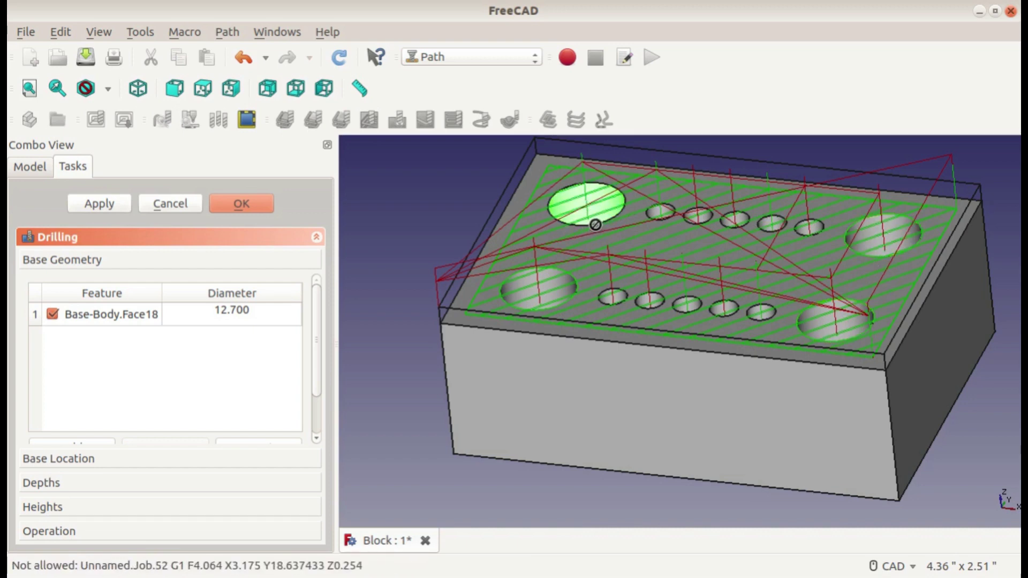
{"action": "left_click", "coordinate": [596, 225]}
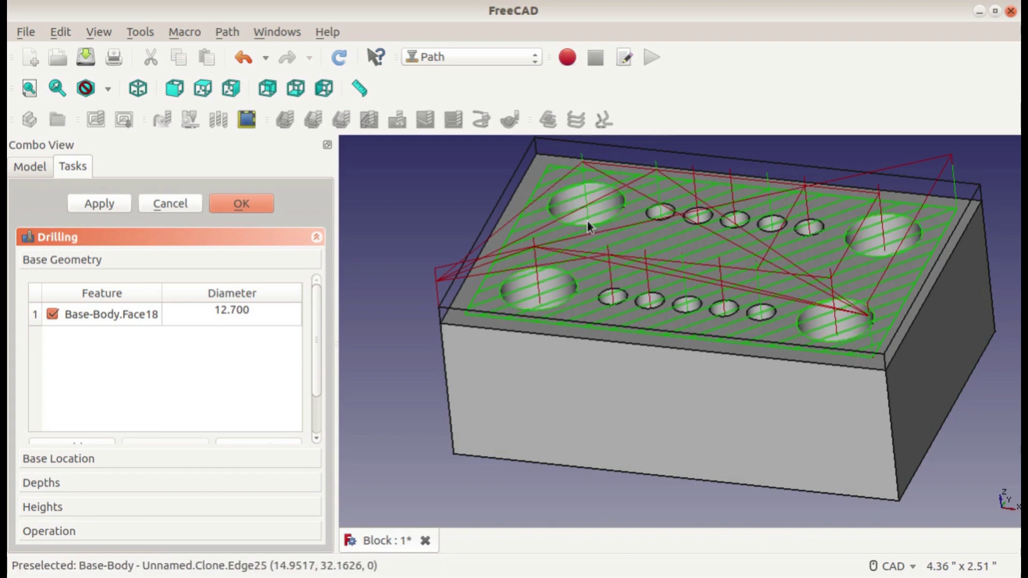
{"action": "scroll", "coordinate": [95, 375], "scroll_direction": "down", "scroll_amount": 2}
{"action": "left_click", "coordinate": [91, 398]}
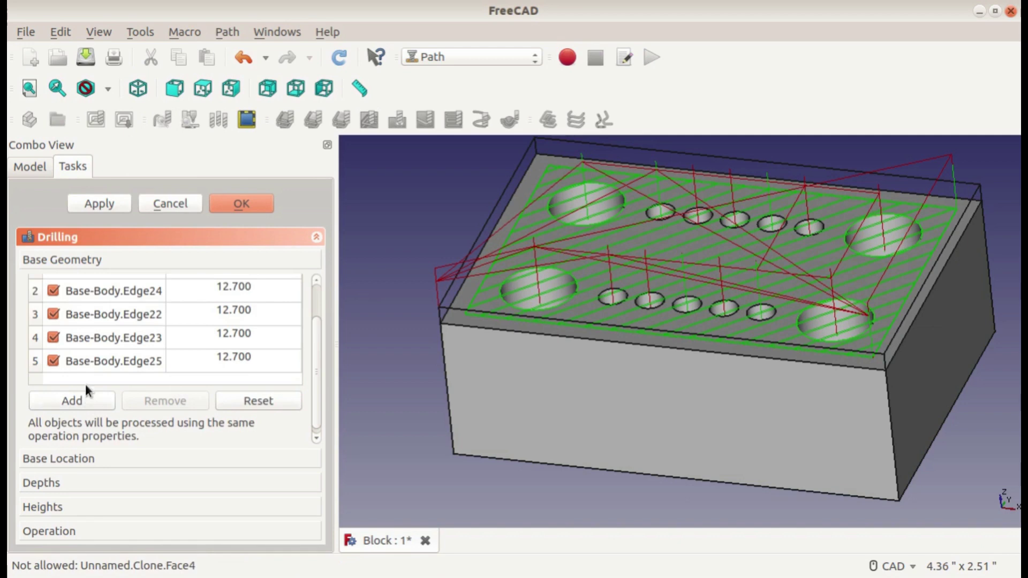
{"action": "scroll", "coordinate": [93, 370], "scroll_direction": "up", "scroll_amount": 2}
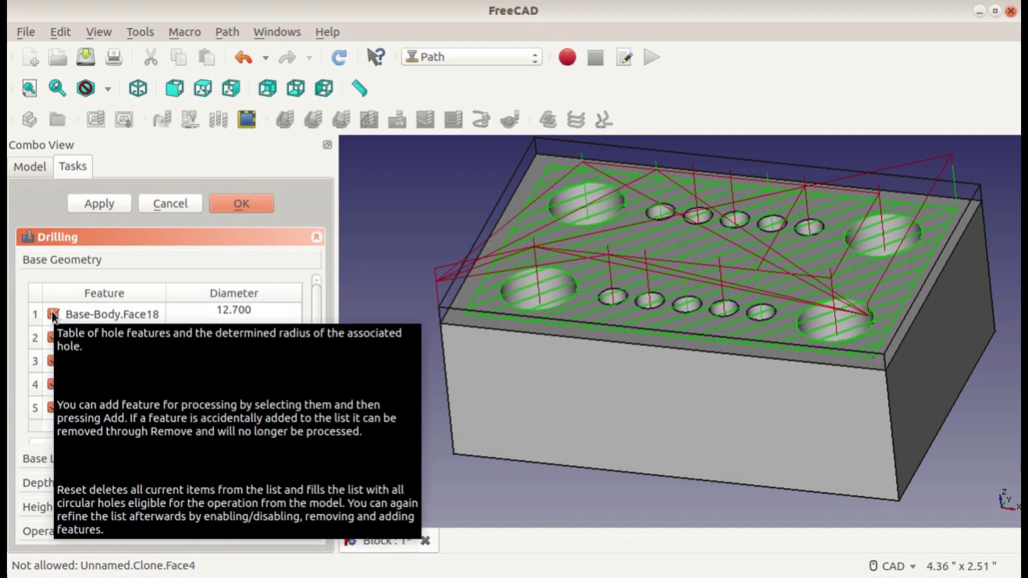
{"action": "left_click", "coordinate": [52, 314]}
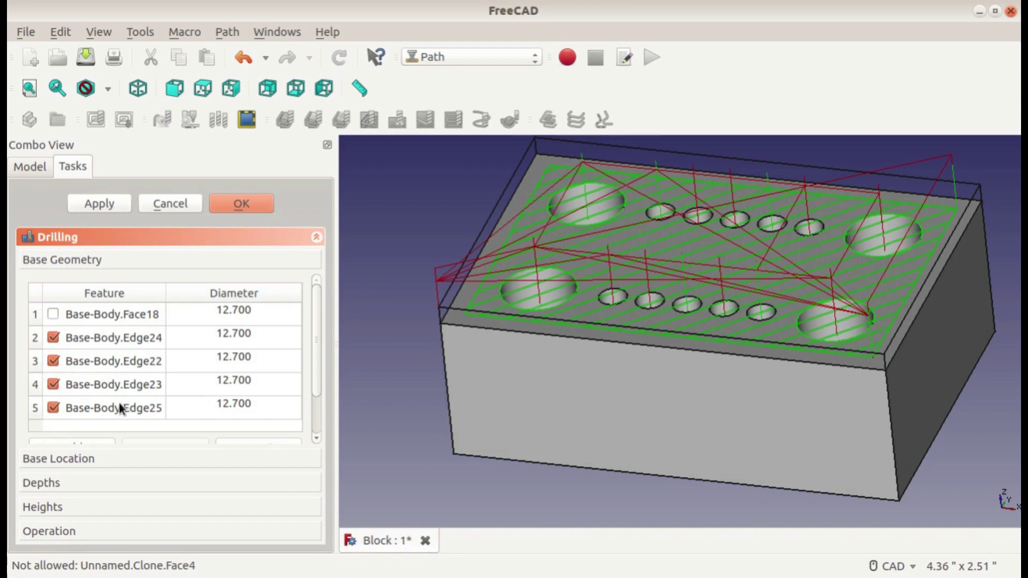
Drop the Final Depth expression and set the final depth to -0.500"
{"action": "left_click", "coordinate": [76, 479]}
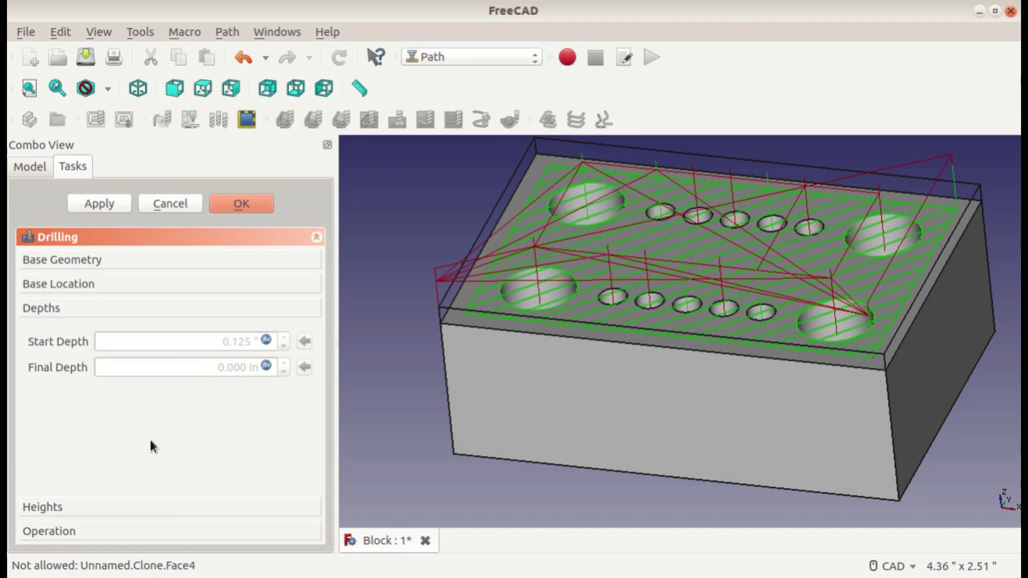
{"action": "left_click", "coordinate": [264, 368]}
{"action": "left_click", "coordinate": [121, 389]}
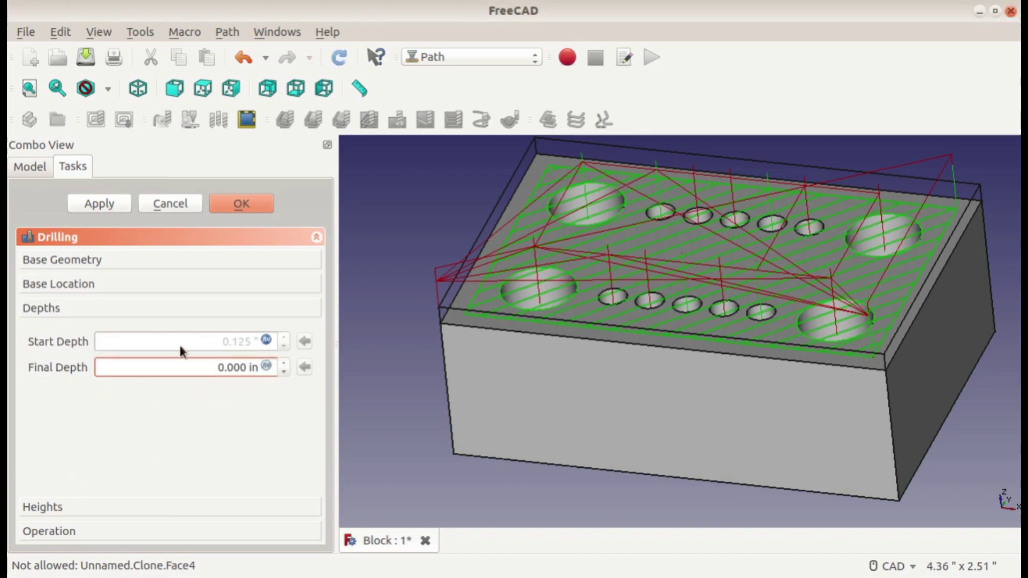
{"action": "key", "text": "BackSpace"}
{"action": "key", "text": "BackSpace"}
{"action": "key", "text": "BackSpace"}
{"action": "key", "text": "BackSpace"}
{"action": "key", "text": "BackSpace"}
{"action": "type", "text": "0.5"}
{"action": "left_click", "coordinate": [106, 505]}
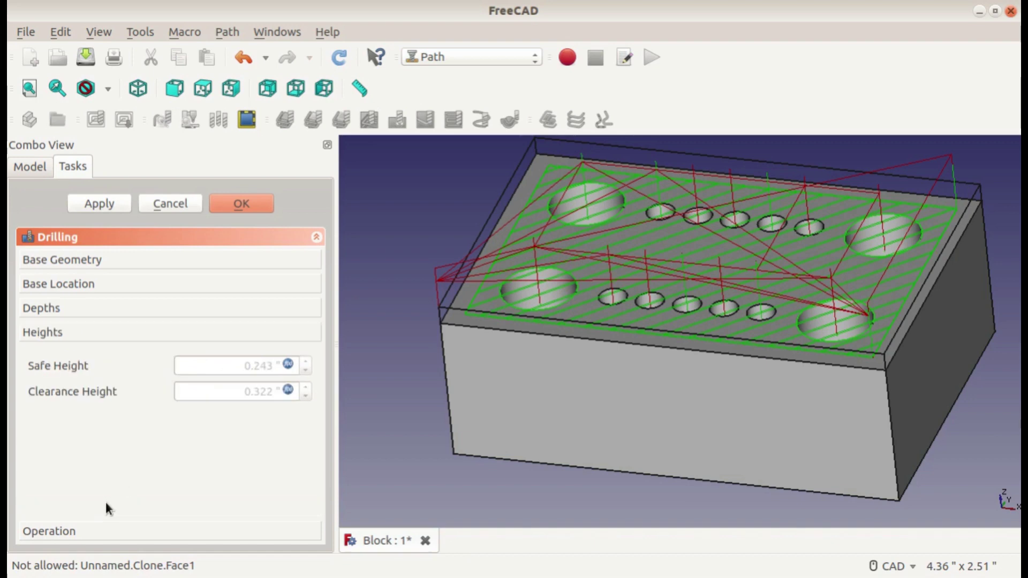
{"action": "left_click", "coordinate": [130, 530]}
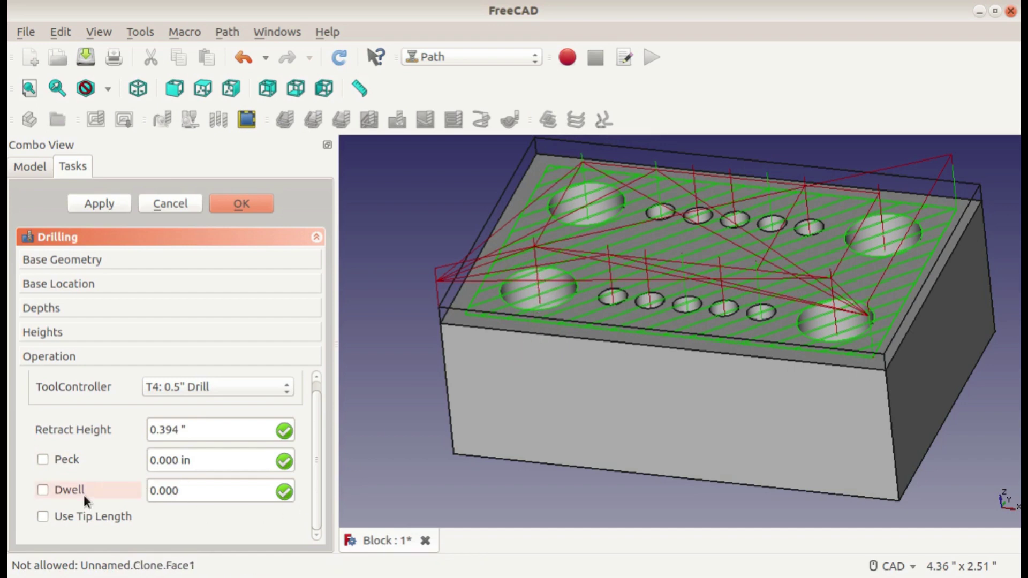
Tick the Dwell checkbox for the T4: 0.5" Drill operation
{"action": "left_click", "coordinate": [41, 491]}
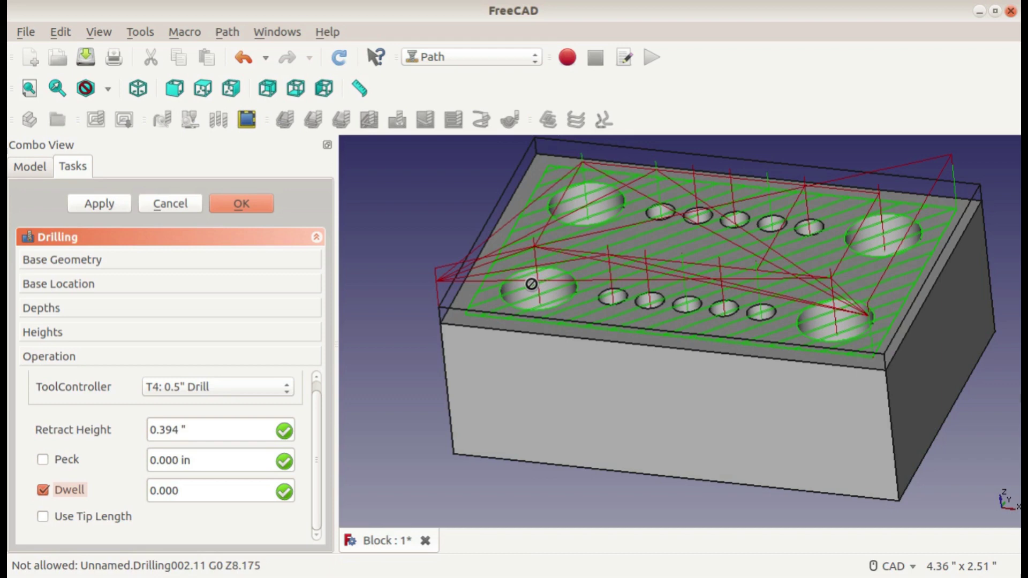
Enter a dwell time of 0.15 in the Dwell field
{"action": "left_click", "coordinate": [183, 490]}
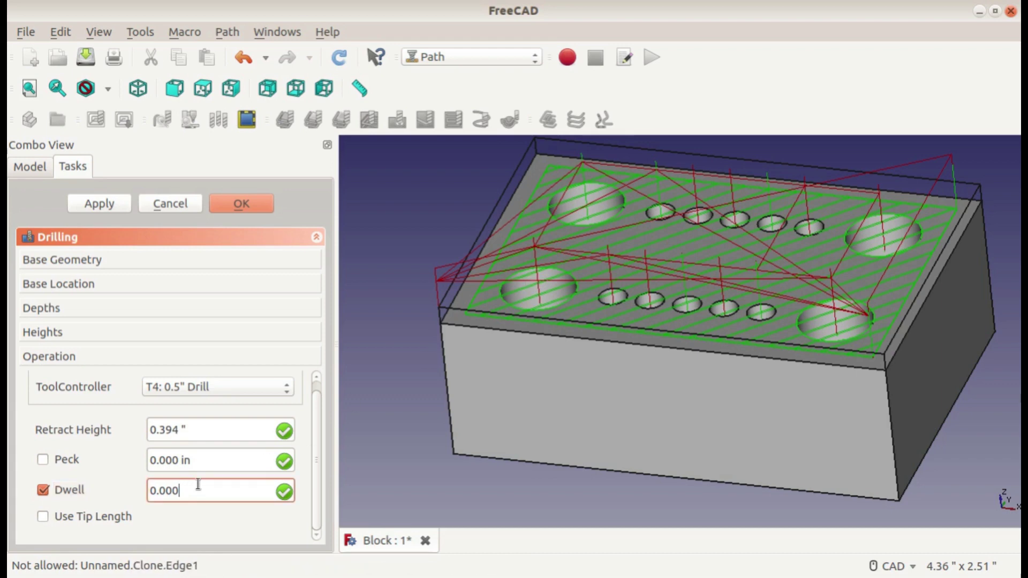
{"action": "key", "text": "BackSpace"}
{"action": "key", "text": "BackSpace"}
{"action": "key", "text": "BackSpace"}
{"action": "type", "text": "15"}
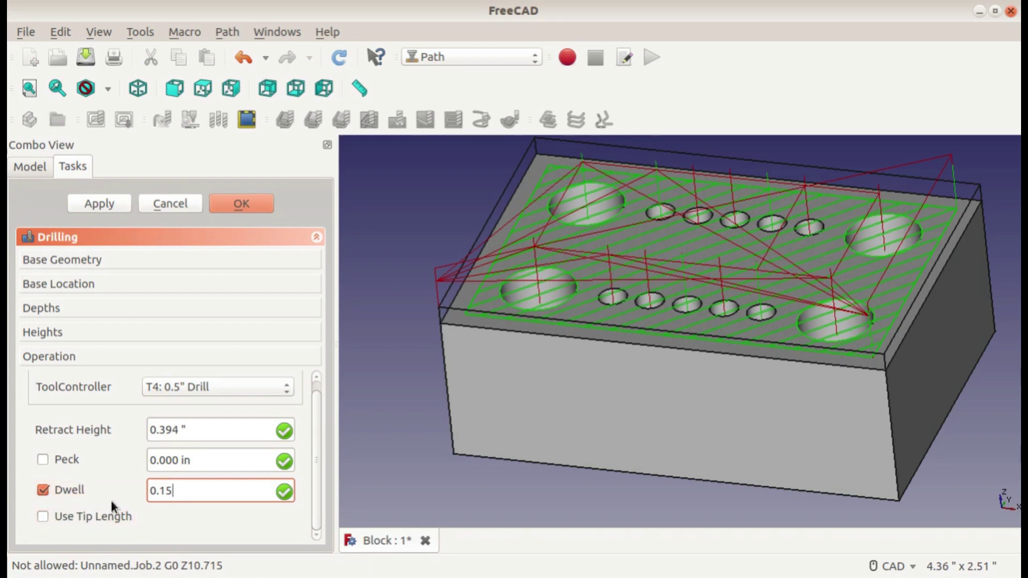
{"action": "left_click", "coordinate": [56, 518]}
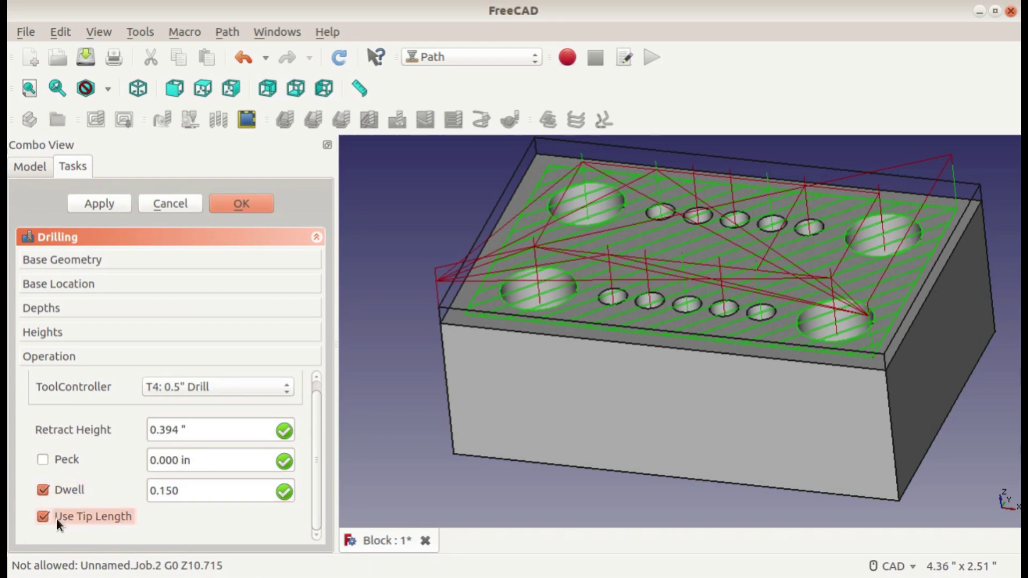
{"action": "middle_click_drag", "start_coordinate": [562, 291], "coordinate": [565, 323]}
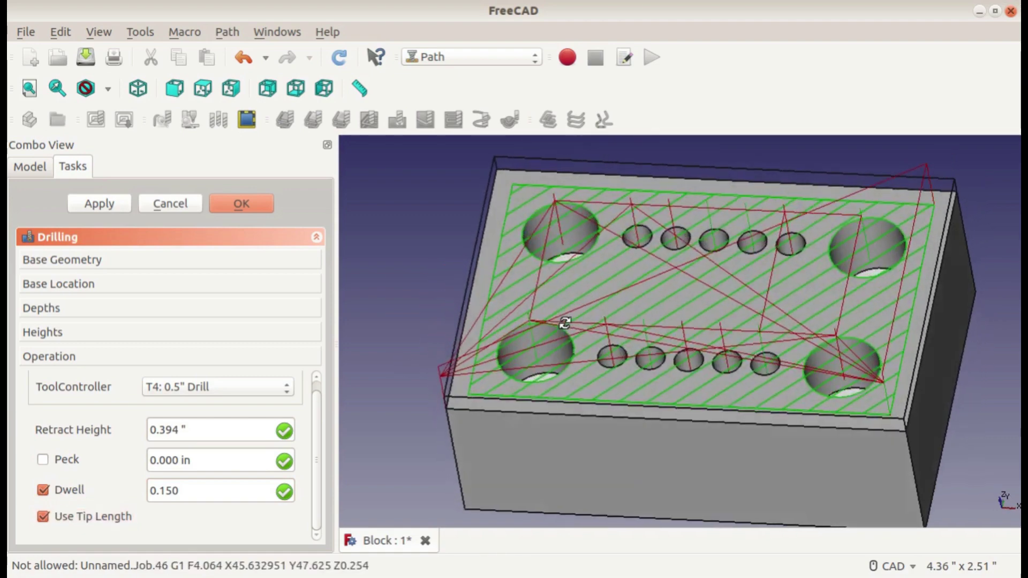
{"action": "scroll", "coordinate": [536, 370], "scroll_direction": "up", "scroll_amount": 5}
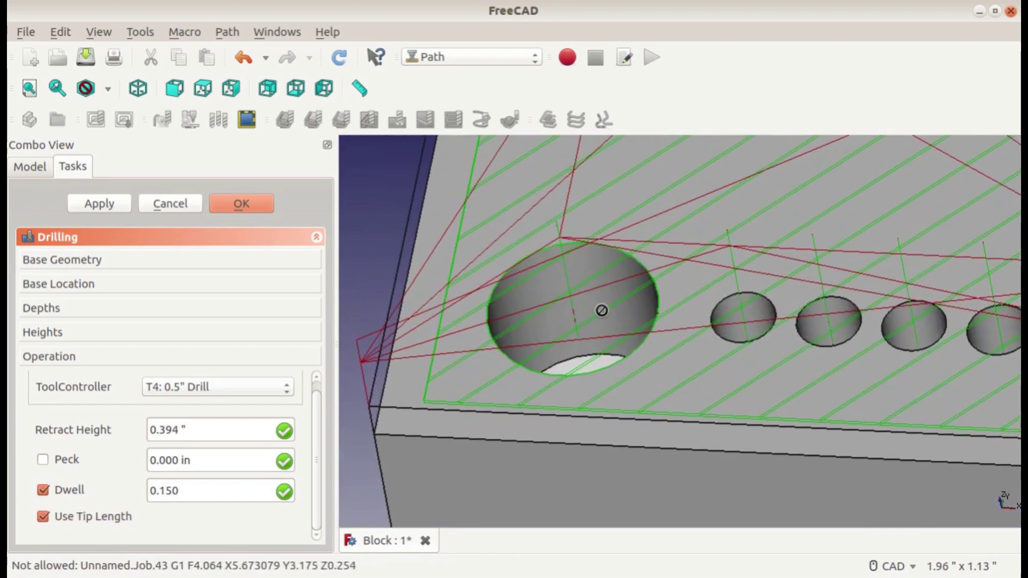
{"action": "middle_click_drag", "start_coordinate": [602, 311], "coordinate": [621, 287]}
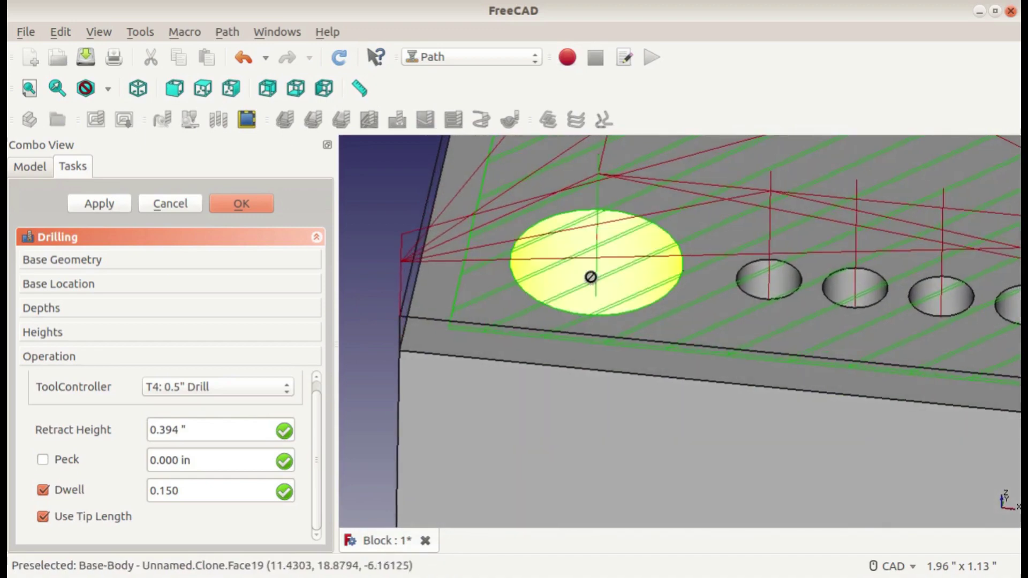
{"action": "scroll", "coordinate": [606, 278], "scroll_direction": "up", "scroll_amount": 2}
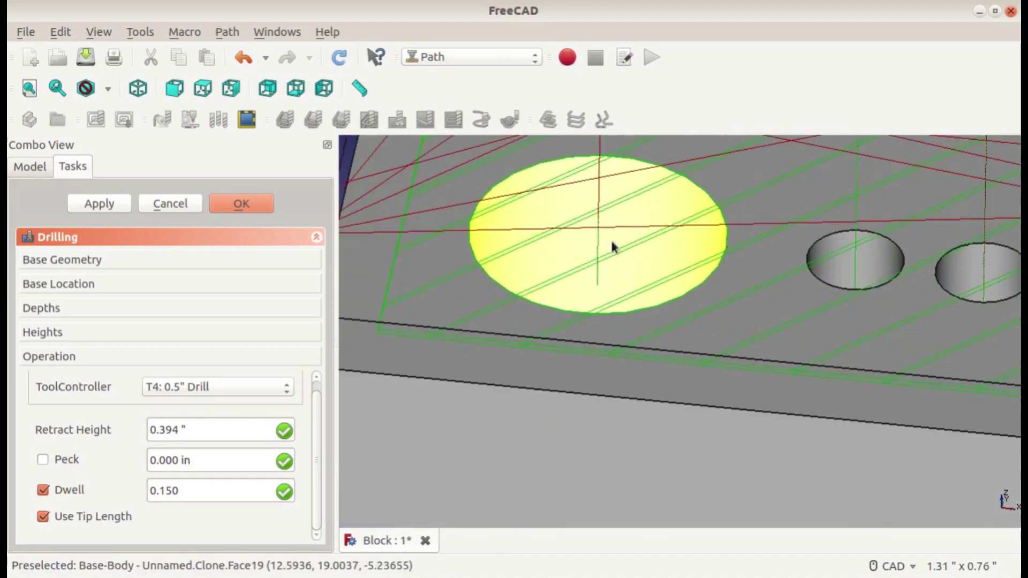
{"action": "middle_click_drag", "start_coordinate": [613, 246], "coordinate": [631, 450]}
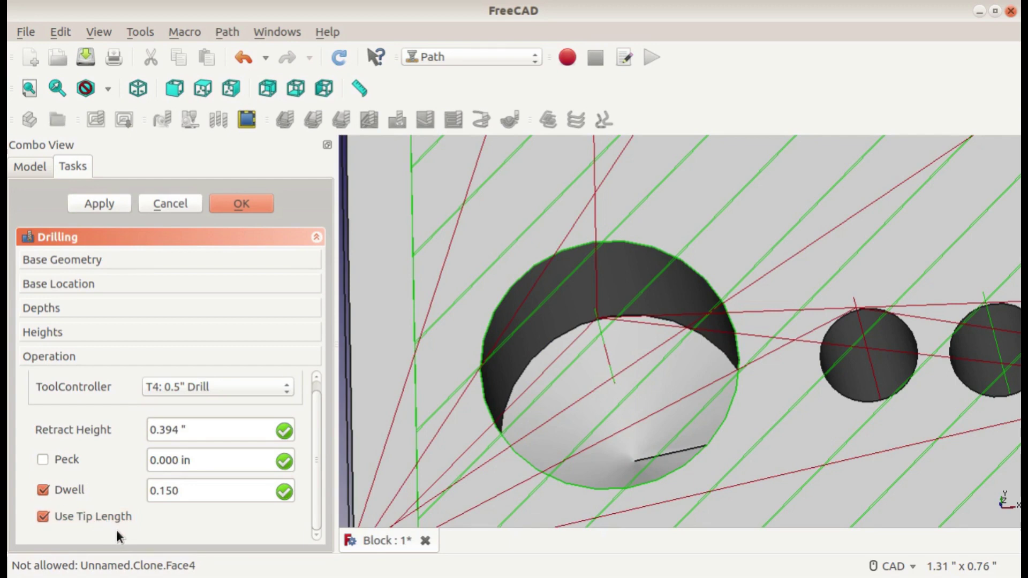
{"action": "scroll", "coordinate": [739, 385], "scroll_direction": "down", "scroll_amount": 6}
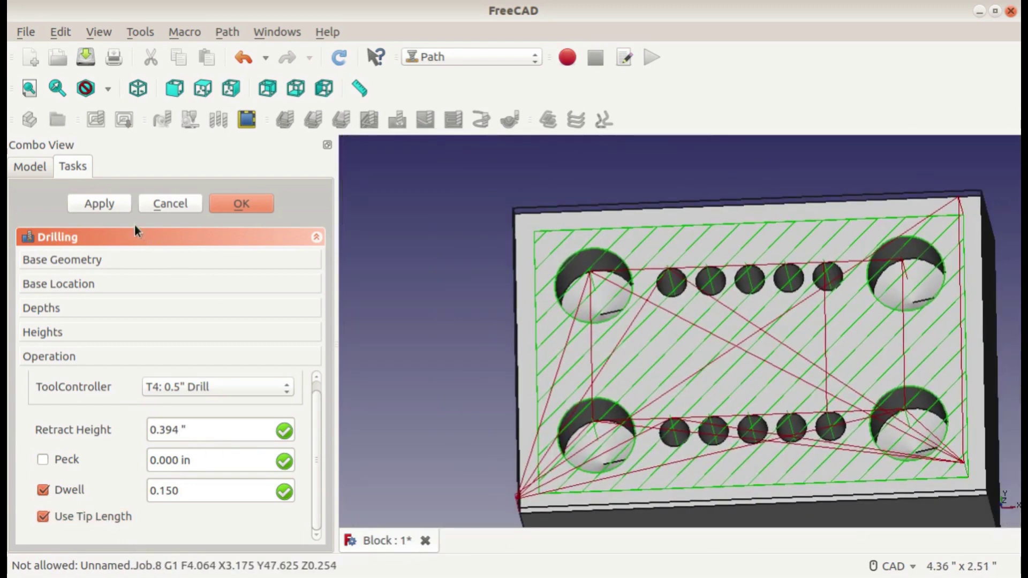
Recompute and close the dwell drilling operation, then view the whole block's toolpaths
{"action": "left_click", "coordinate": [104, 210]}
{"action": "left_click", "coordinate": [240, 204]}
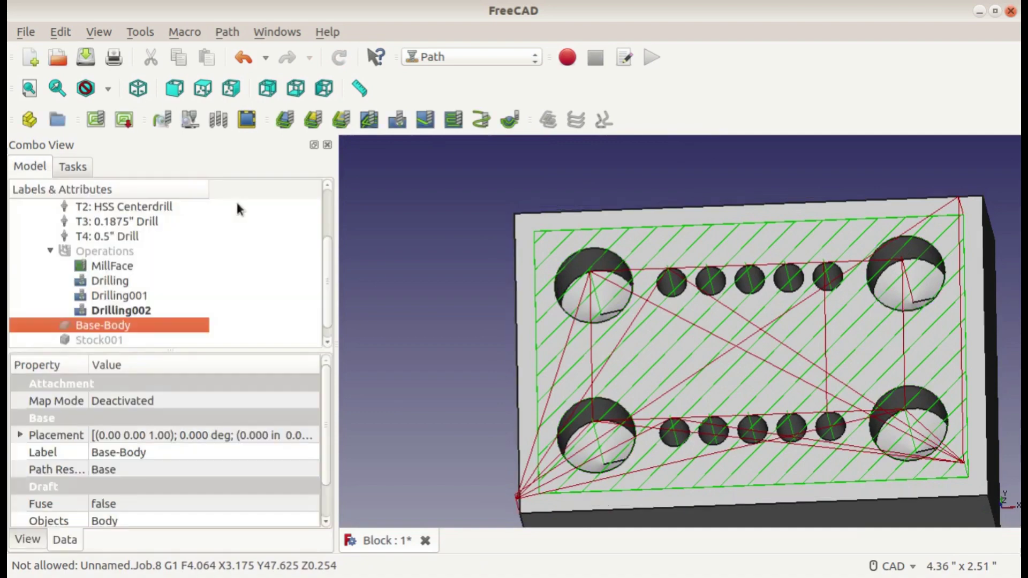
{"action": "scroll", "coordinate": [589, 305], "scroll_direction": "up", "scroll_amount": 10}
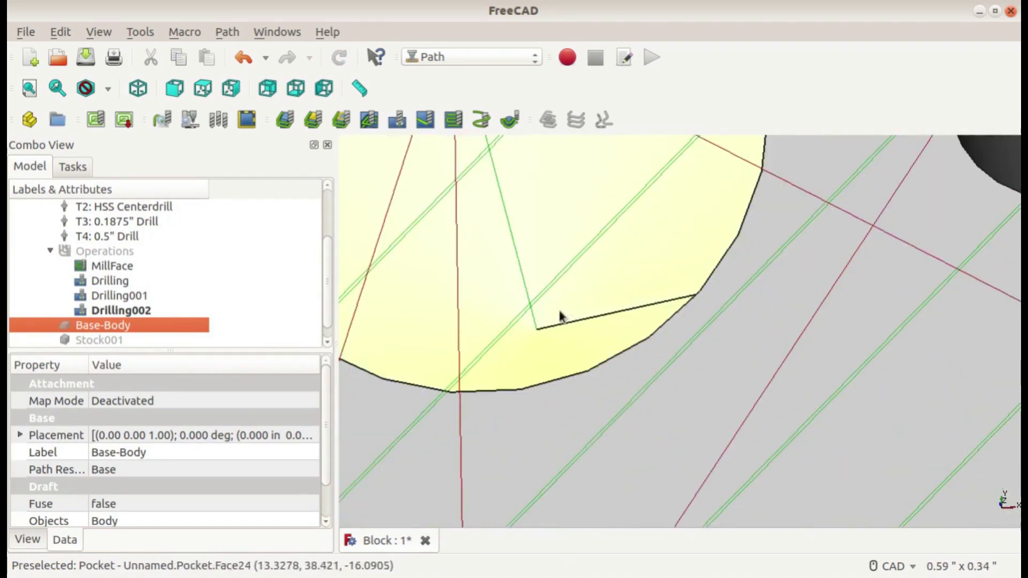
{"action": "scroll", "coordinate": [538, 337], "scroll_direction": "down", "scroll_amount": 2}
{"action": "scroll", "coordinate": [523, 388], "scroll_direction": "up", "scroll_amount": 2}
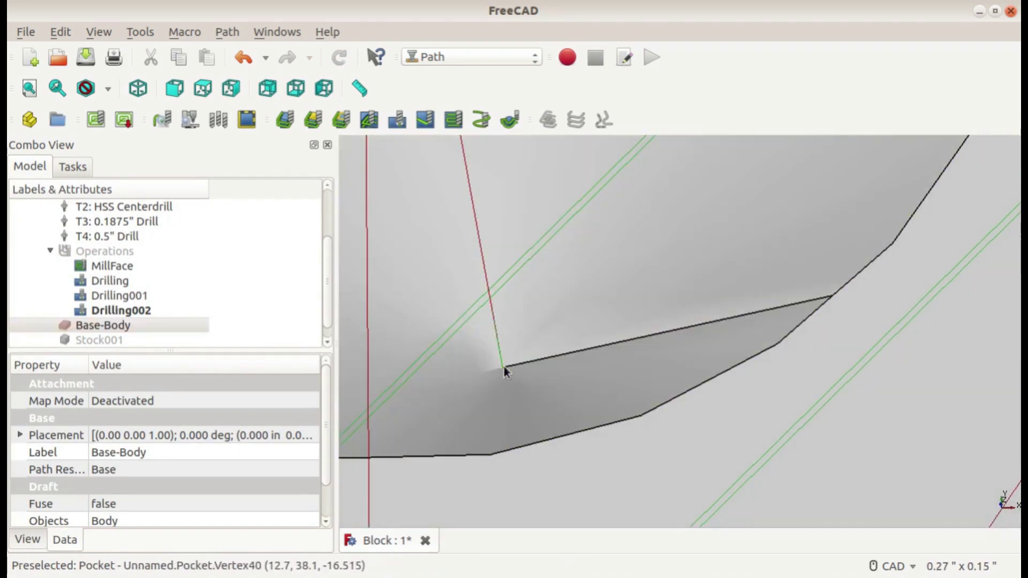
{"action": "scroll", "coordinate": [503, 366], "scroll_direction": "down", "scroll_amount": 6}
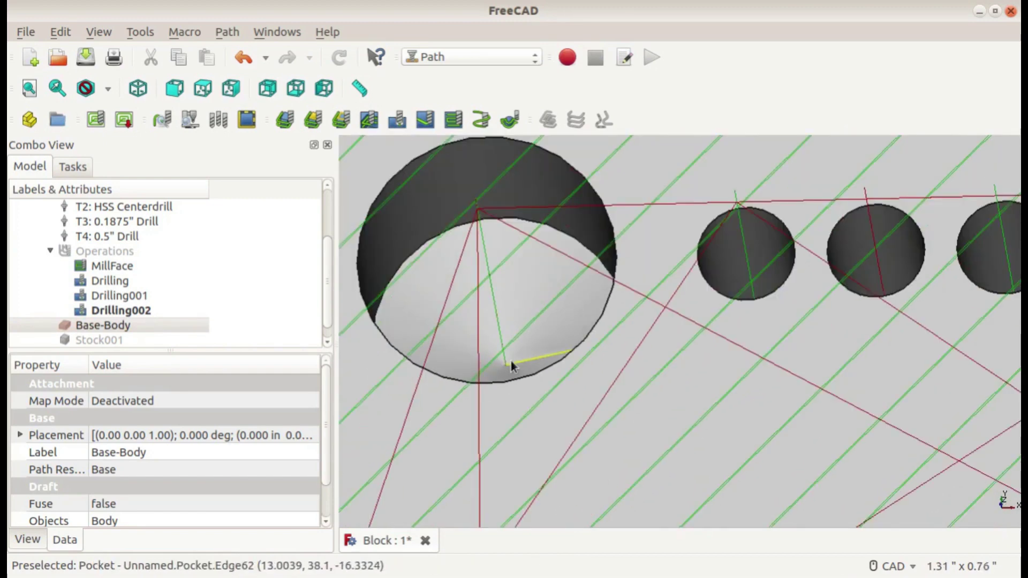
{"action": "scroll", "coordinate": [508, 364], "scroll_direction": "up", "scroll_amount": 3}
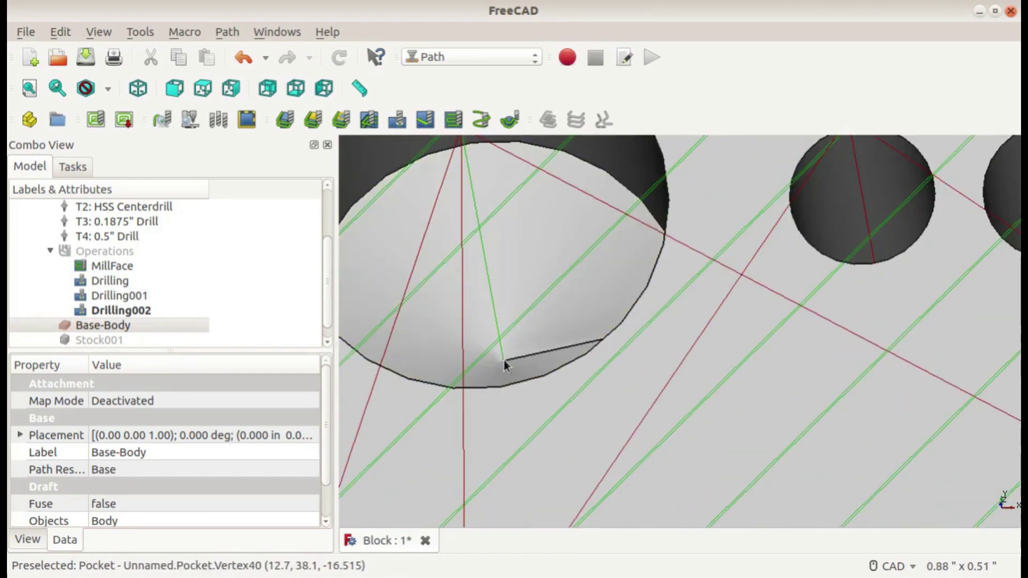
{"action": "scroll", "coordinate": [506, 362], "scroll_direction": "down", "scroll_amount": 10}
{"action": "middle_click_drag", "start_coordinate": [511, 367], "coordinate": [722, 311]}
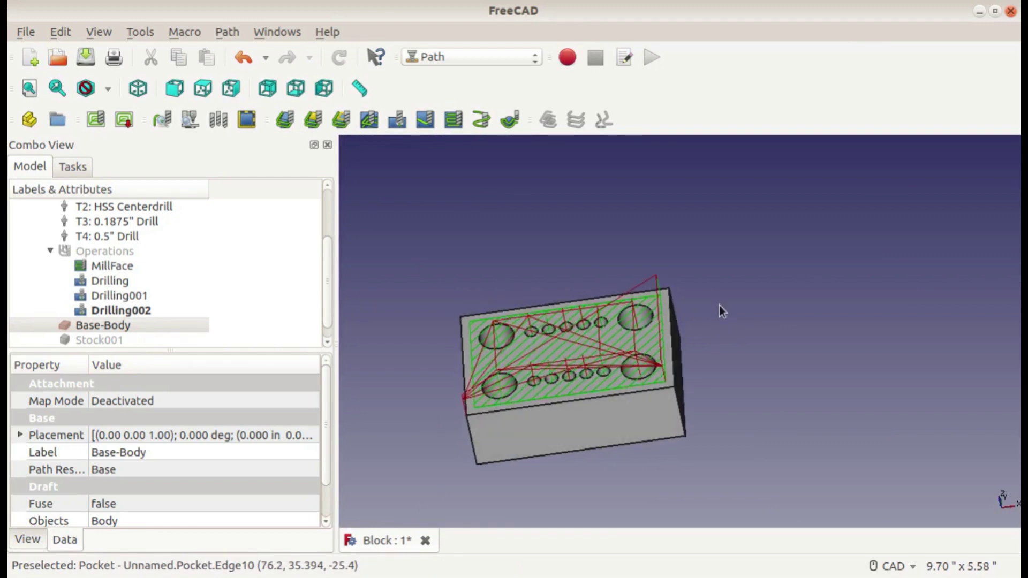
{"action": "left_click", "coordinate": [185, 122]}
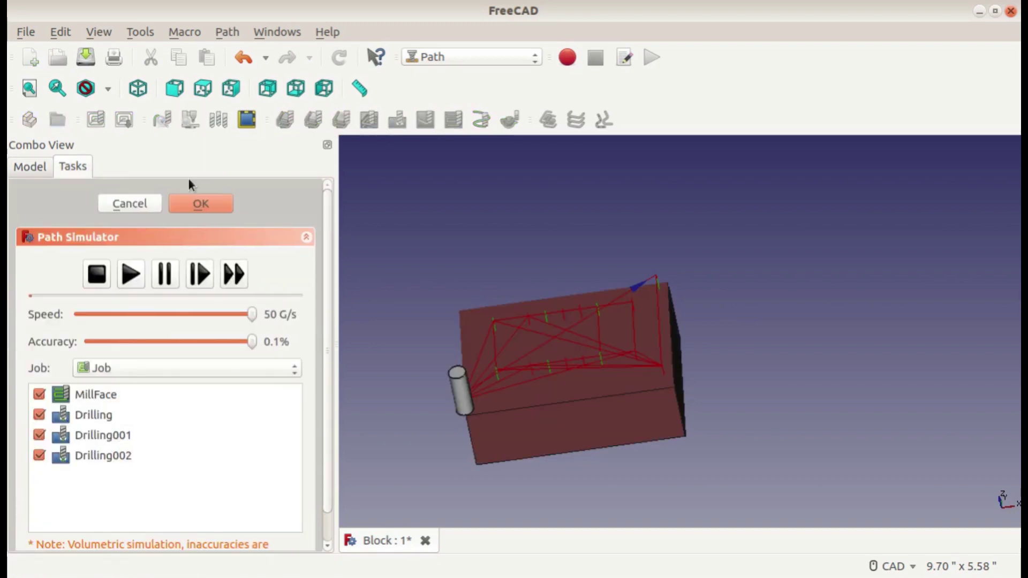
Simulate all four operations at 1.0% accuracy and inspect the faced stock's large holes
{"action": "left_click_drag", "start_coordinate": [252, 342], "coordinate": [89, 342]}
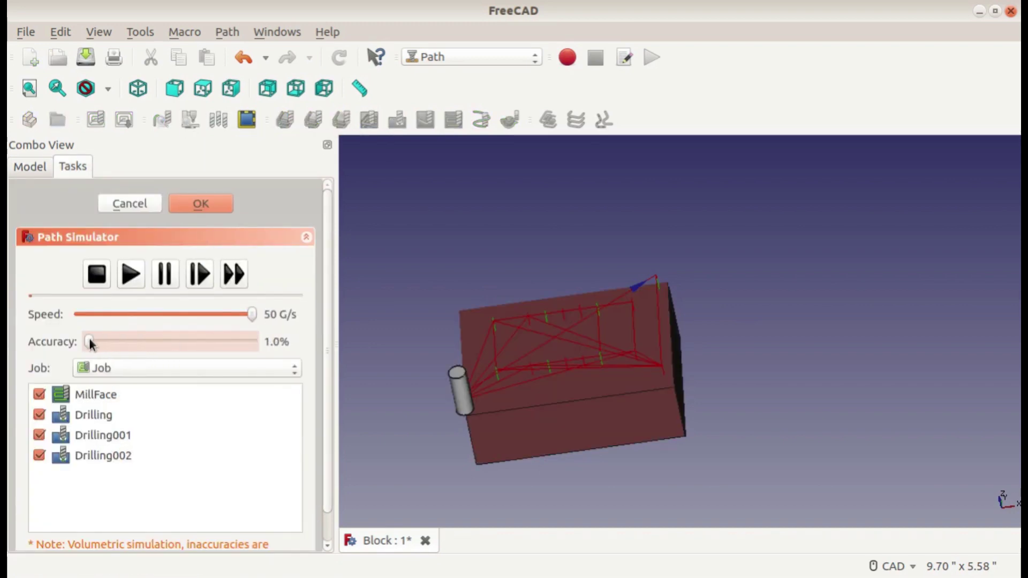
{"action": "left_click", "coordinate": [131, 274]}
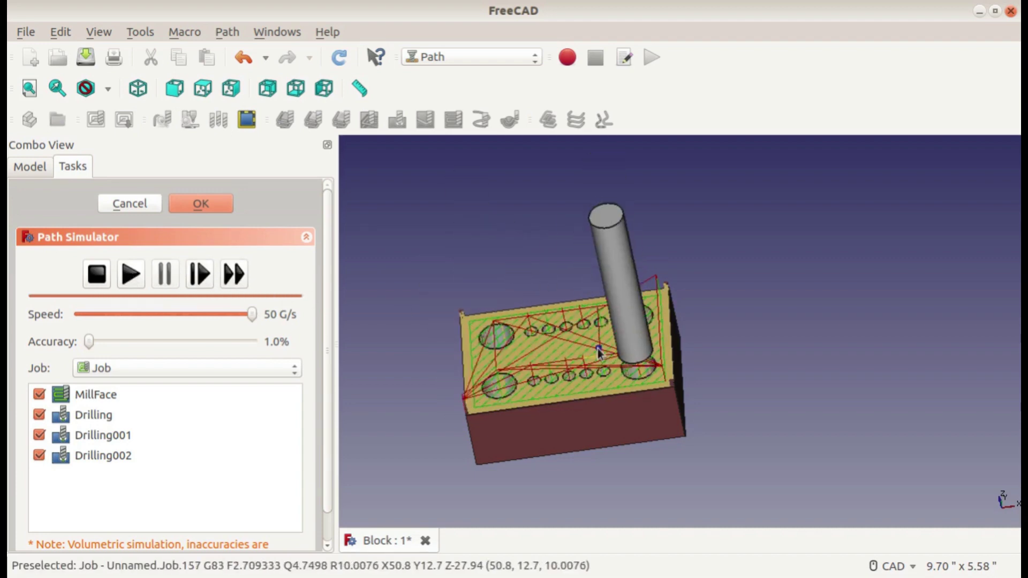
{"action": "middle_click_drag", "start_coordinate": [598, 352], "coordinate": [659, 369]}
{"action": "scroll", "coordinate": [508, 386], "scroll_direction": "up", "scroll_amount": 5}
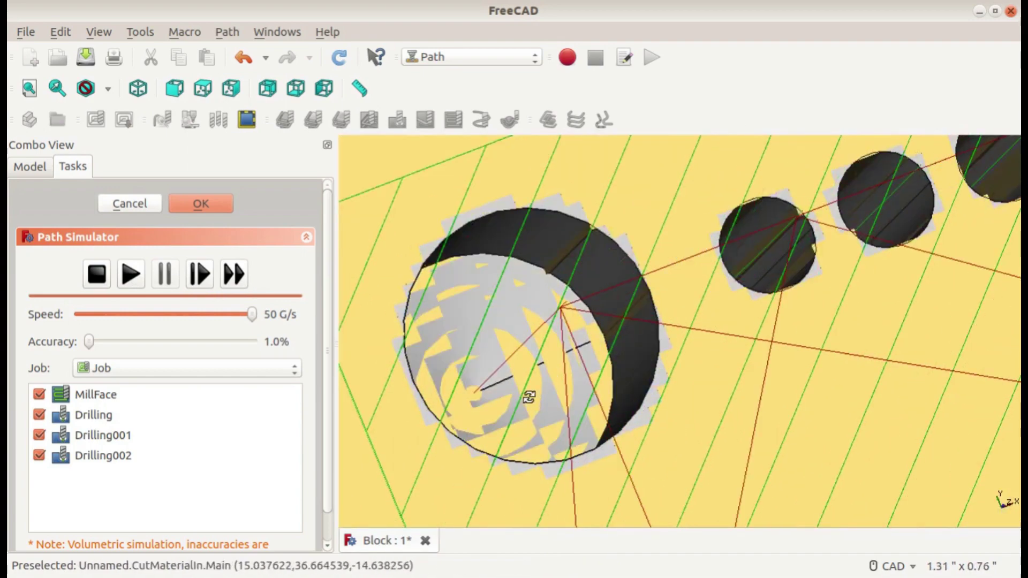
{"action": "middle_click_drag", "start_coordinate": [529, 396], "coordinate": [482, 364]}
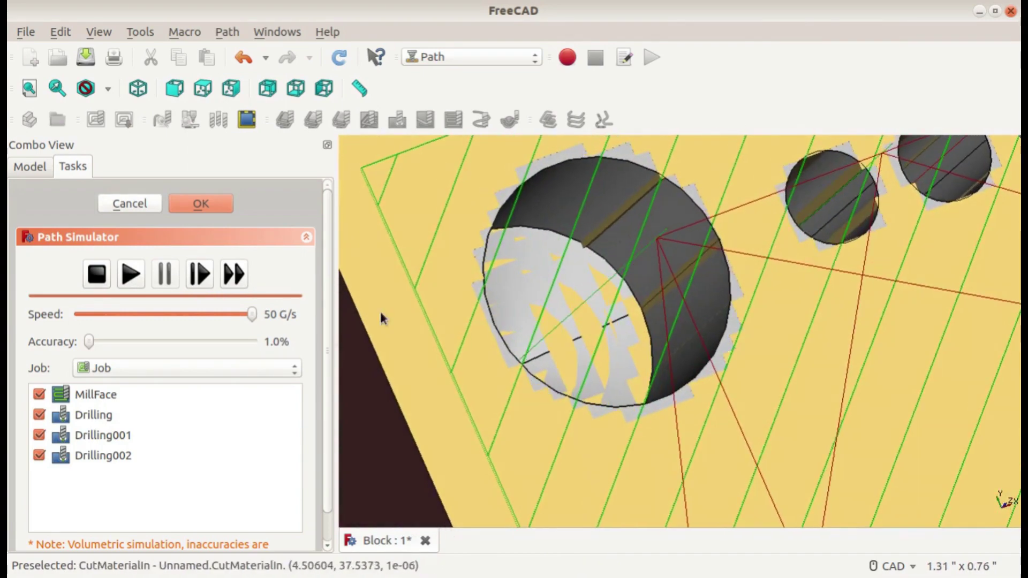
Keep the simulated cut material and hide the part Body
{"action": "left_click", "coordinate": [222, 205]}
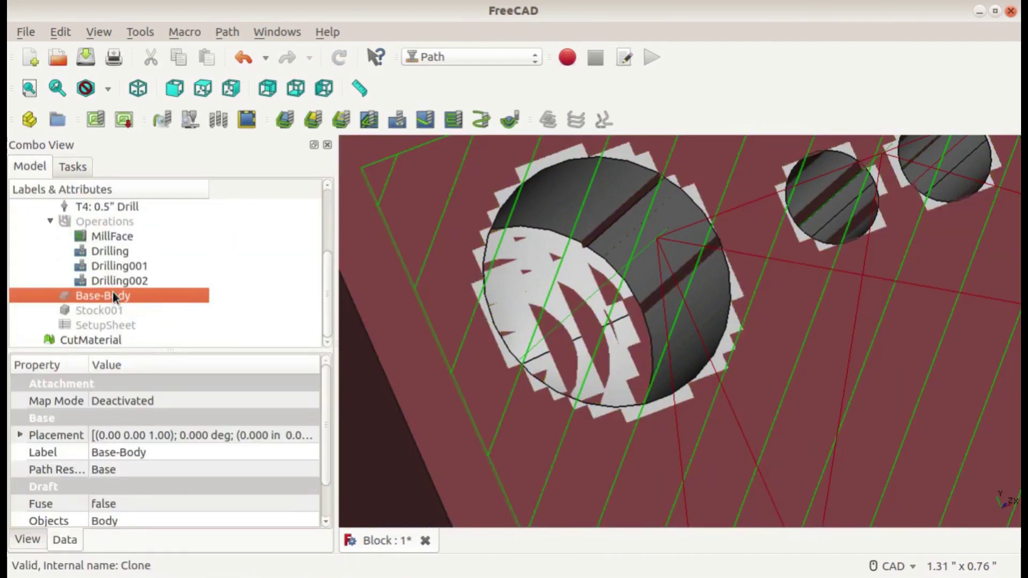
{"action": "left_click", "coordinate": [133, 281]}
{"action": "scroll", "coordinate": [111, 250], "scroll_direction": "up", "scroll_amount": 3}
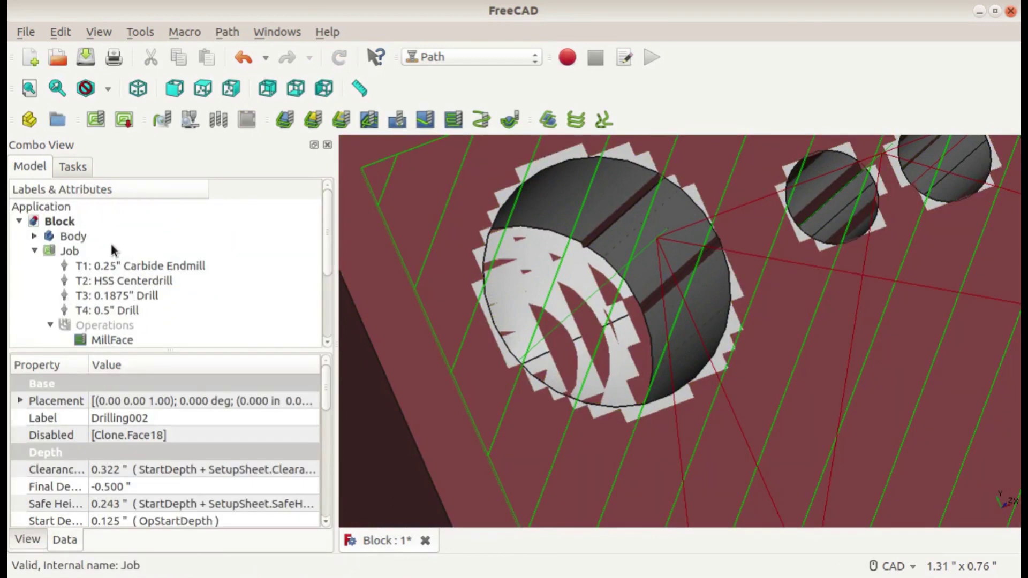
{"action": "left_click", "coordinate": [95, 234]}
{"action": "key", "text": "space"}
Orbit around the cut stock to inspect its holes, sides and top face, then select CutMaterial
{"action": "middle_click_drag", "start_coordinate": [525, 390], "coordinate": [476, 383]}
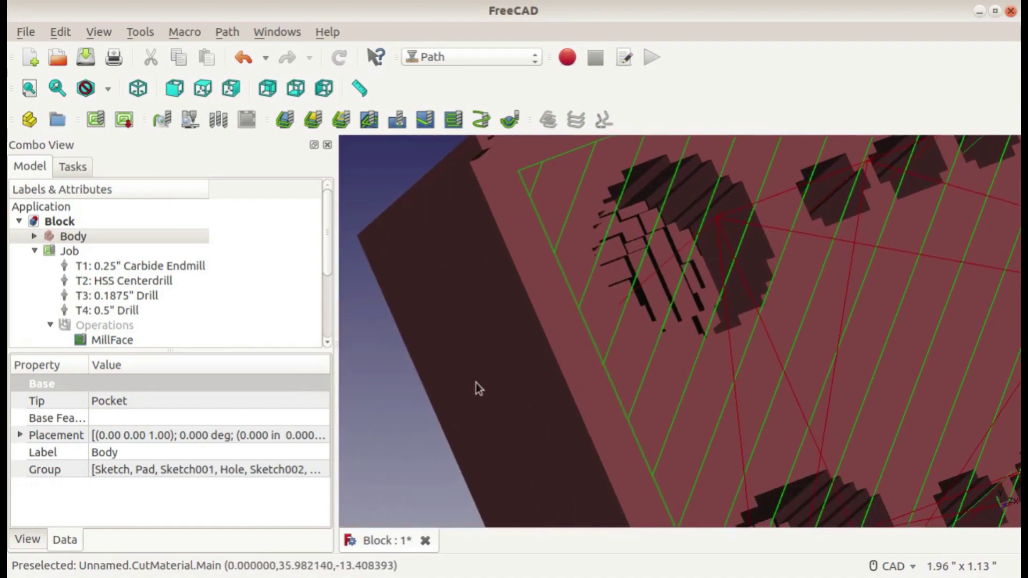
{"action": "left_click", "coordinate": [374, 408]}
{"action": "middle_click_drag", "start_coordinate": [628, 351], "coordinate": [657, 333]}
{"action": "scroll", "coordinate": [557, 361], "scroll_direction": "up", "scroll_amount": 3}
{"action": "scroll", "coordinate": [657, 333], "scroll_direction": "down", "scroll_amount": 2}
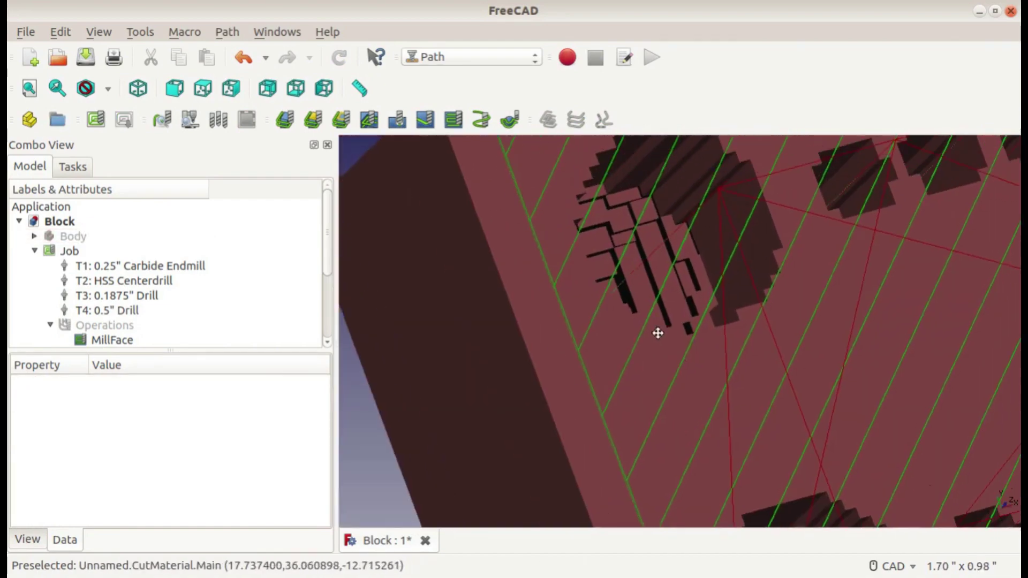
{"action": "scroll", "coordinate": [658, 333], "scroll_direction": "down", "scroll_amount": 6}
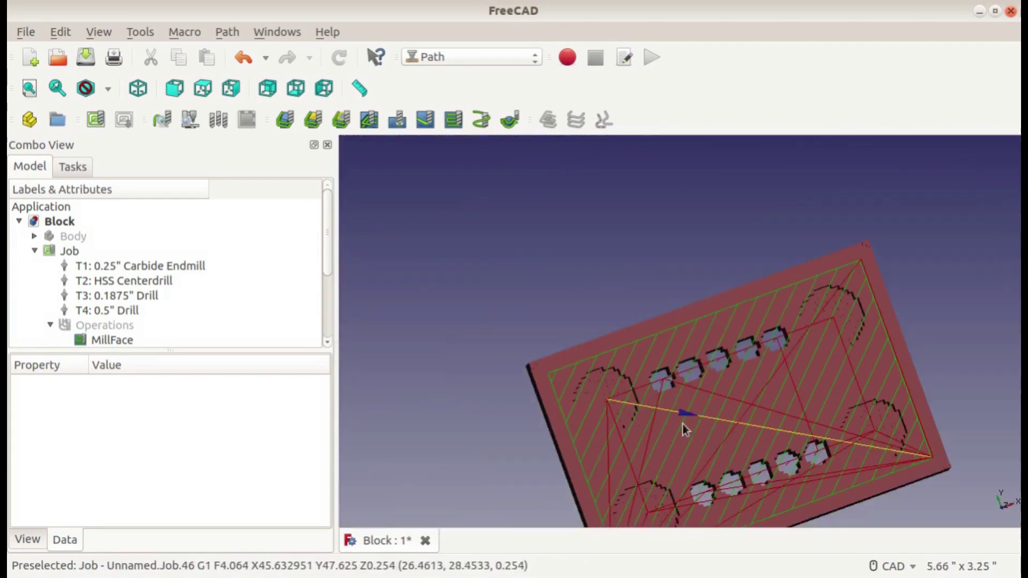
{"action": "middle_click_drag", "start_coordinate": [683, 424], "coordinate": [523, 294]}
{"action": "scroll", "coordinate": [719, 378], "scroll_direction": "up", "scroll_amount": 2}
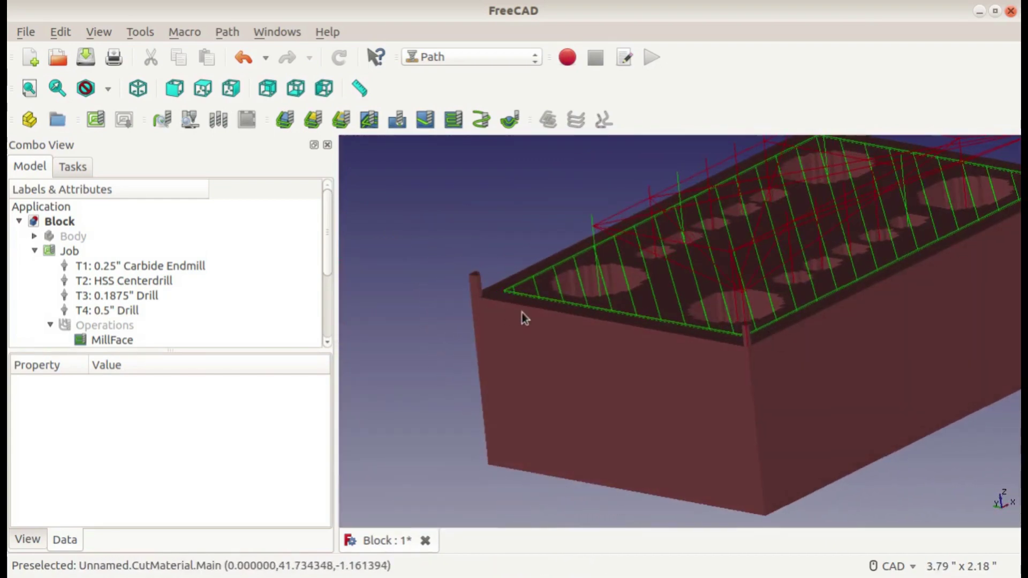
{"action": "middle_click_drag", "start_coordinate": [638, 218], "coordinate": [690, 303]}
{"action": "scroll", "coordinate": [690, 303], "scroll_direction": "up", "scroll_amount": 2}
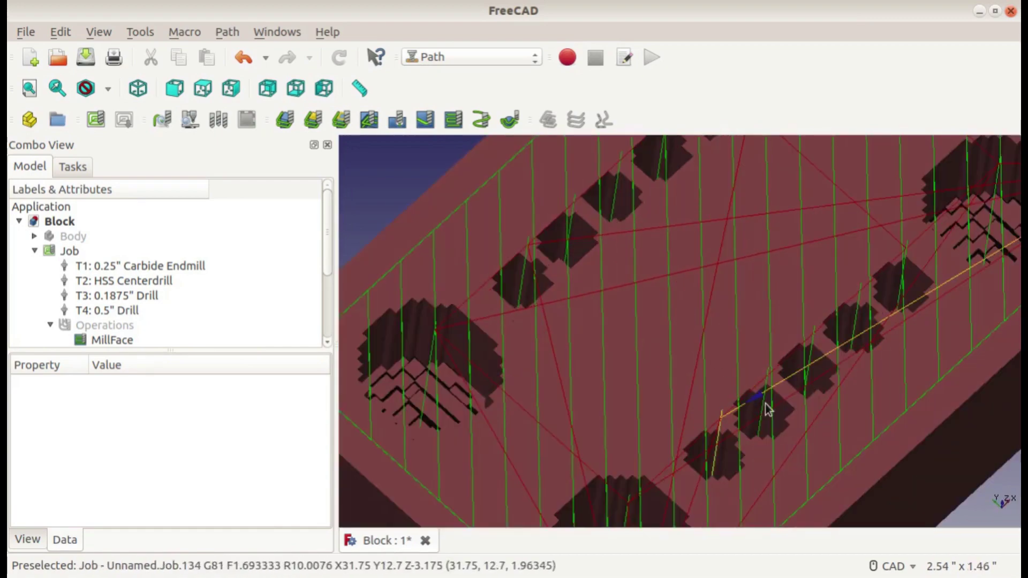
{"action": "middle_click_drag", "start_coordinate": [768, 409], "coordinate": [612, 294]}
{"action": "scroll", "coordinate": [725, 349], "scroll_direction": "down", "scroll_amount": 2}
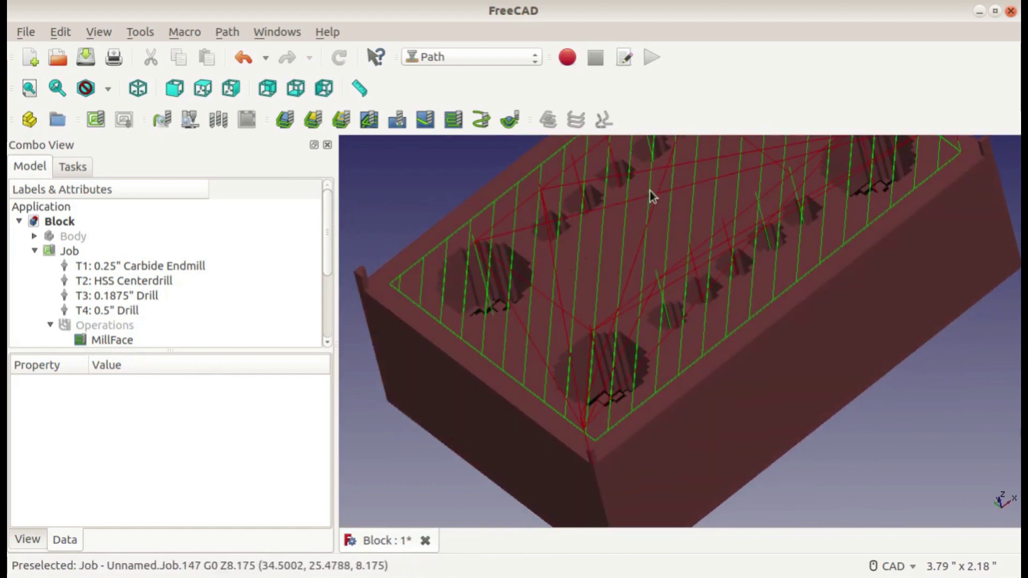
{"action": "middle_click_drag", "start_coordinate": [650, 191], "coordinate": [613, 283]}
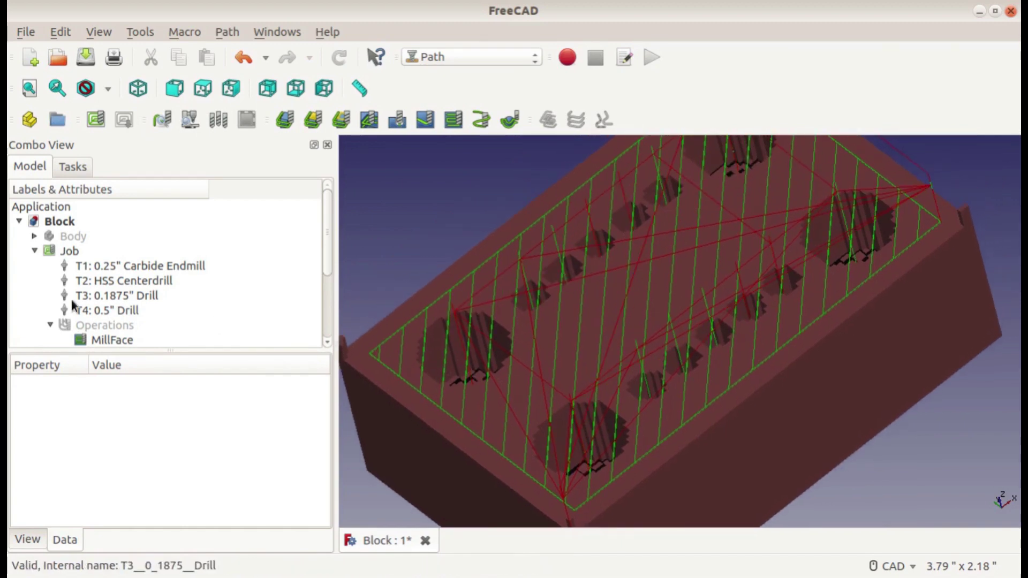
{"action": "scroll", "coordinate": [159, 295], "scroll_direction": "down", "scroll_amount": 3}
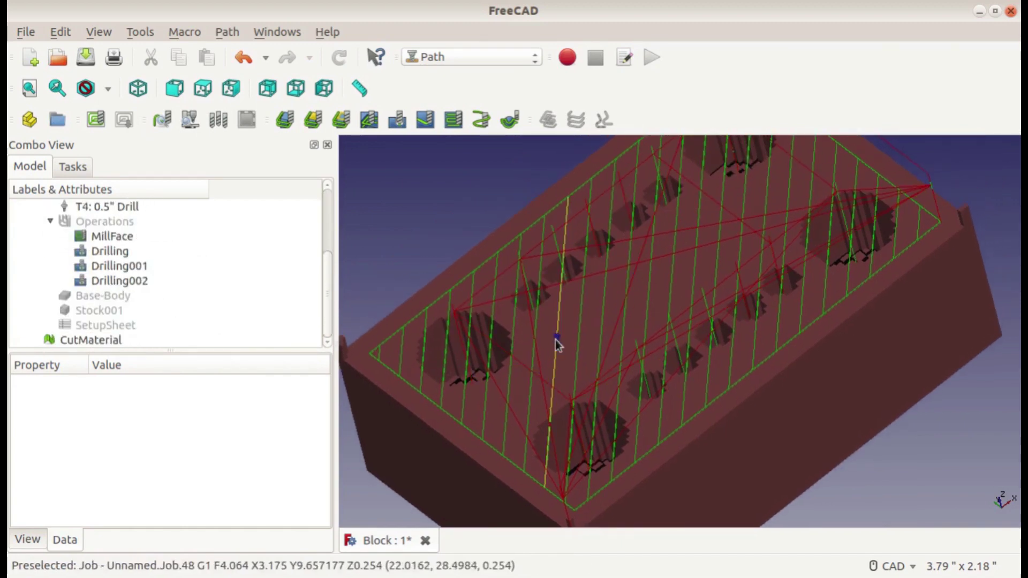
{"action": "left_click", "coordinate": [108, 337]}
Delete the CutMaterial simulation result
{"action": "key", "text": "Delete"}
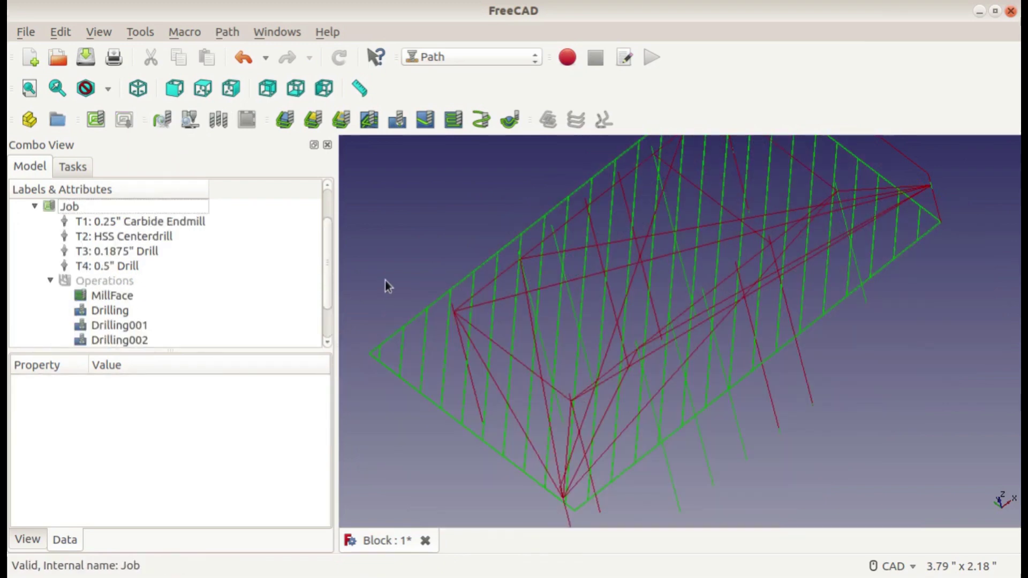
{"action": "scroll", "coordinate": [95, 311], "scroll_direction": "down", "scroll_amount": 1}
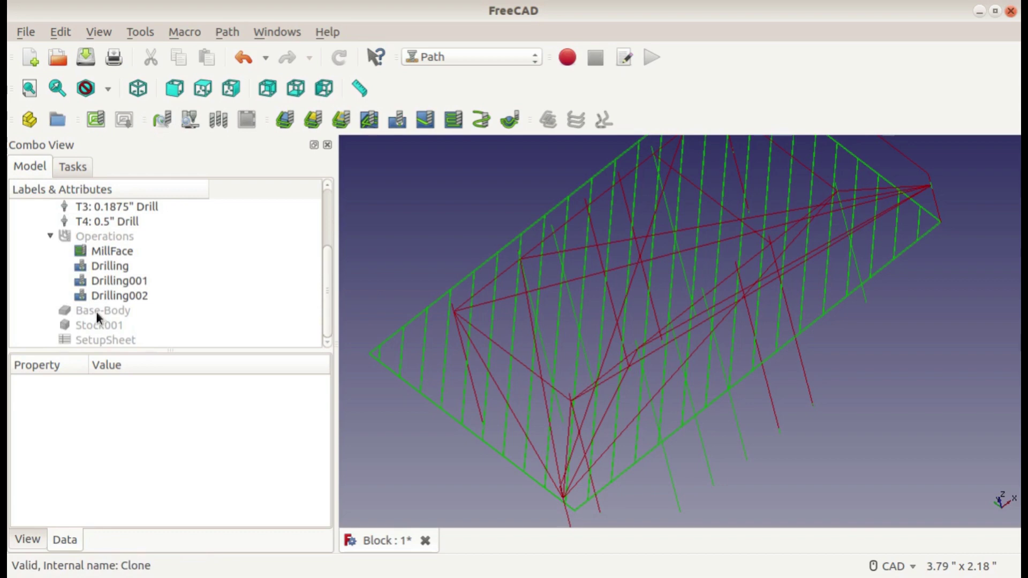
{"action": "left_click", "coordinate": [163, 121]}
Select the whole Operations group and open Path Inspect for all operations
{"action": "left_click", "coordinate": [99, 252]}
{"action": "left_click", "coordinate": [50, 236]}
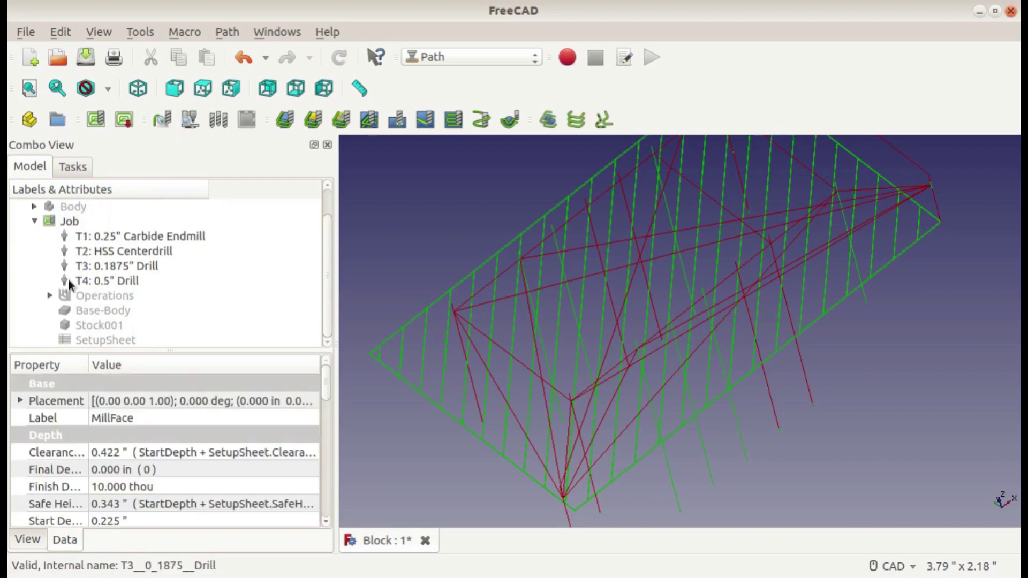
{"action": "left_click", "coordinate": [75, 296]}
{"action": "left_click", "coordinate": [163, 120]}
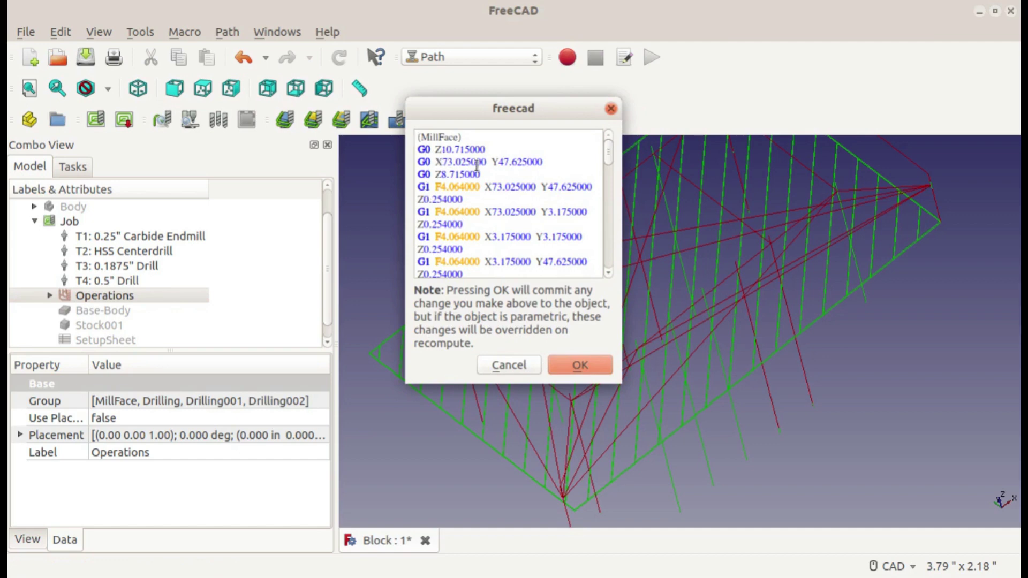
Scroll through the combined G-code, from MillFace G1 passes to G81, G83 and G82 drilling cycles
{"action": "scroll", "coordinate": [482, 171], "scroll_direction": "down", "scroll_amount": 5}
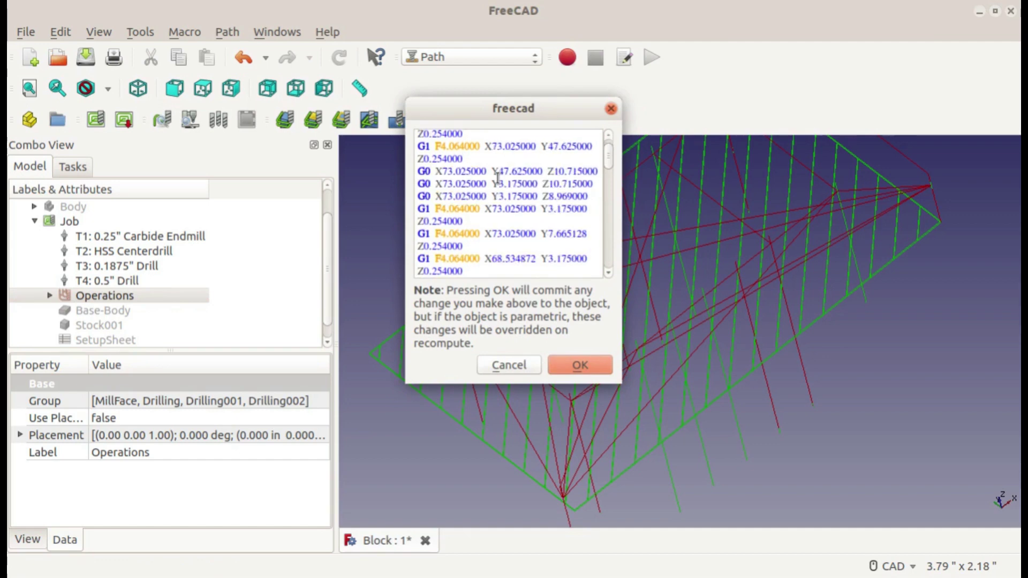
{"action": "scroll", "coordinate": [498, 178], "scroll_direction": "down", "scroll_amount": 10}
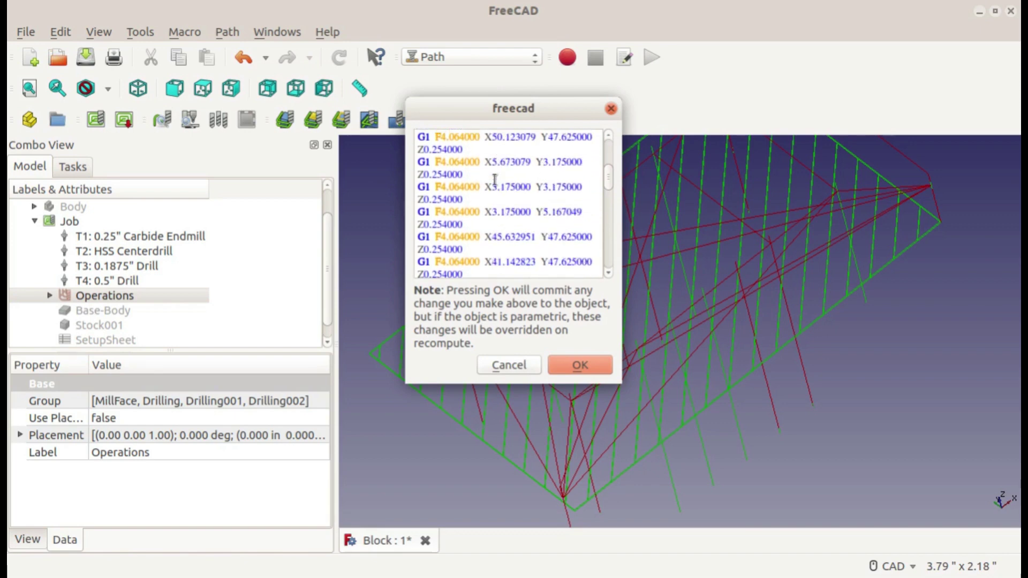
{"action": "scroll", "coordinate": [428, 204], "scroll_direction": "down", "scroll_amount": 10}
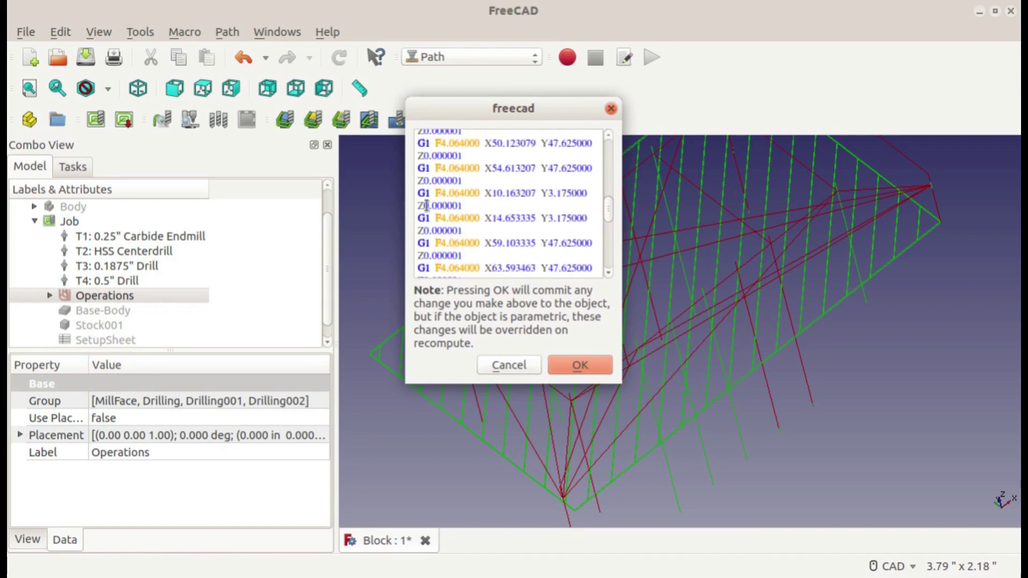
{"action": "scroll", "coordinate": [428, 206], "scroll_direction": "down", "scroll_amount": 10}
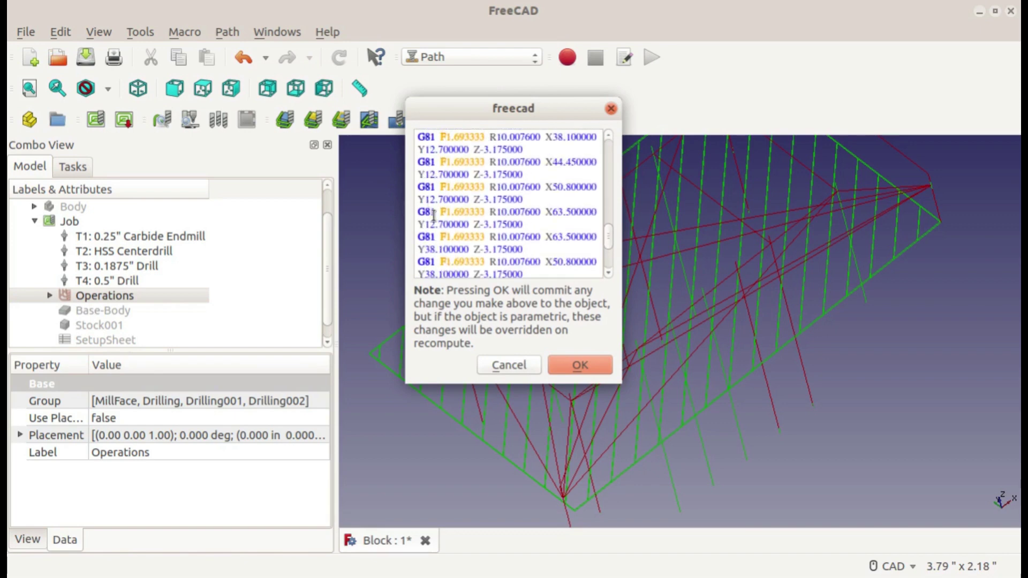
{"action": "scroll", "coordinate": [434, 175], "scroll_direction": "up", "scroll_amount": 1}
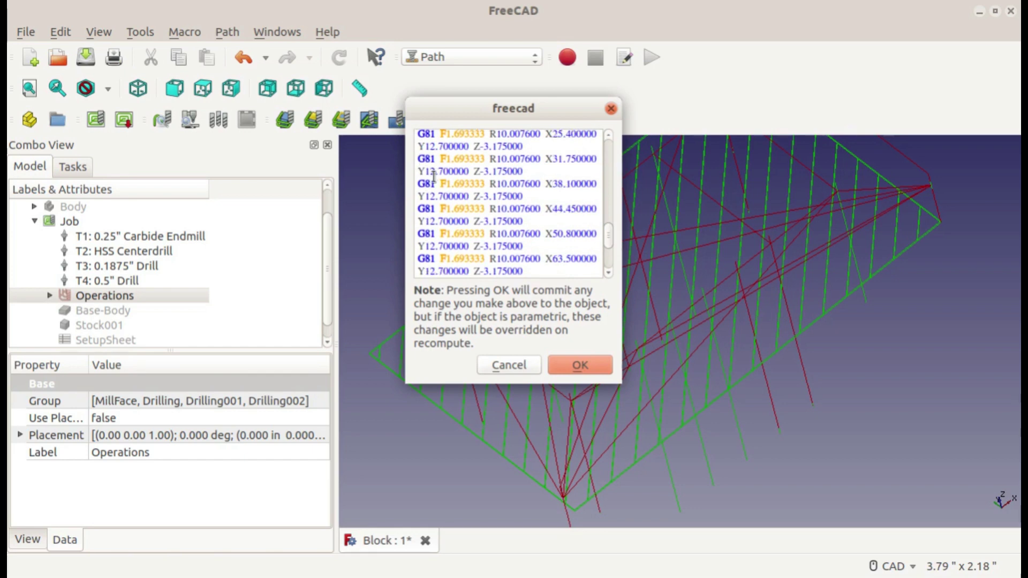
{"action": "scroll", "coordinate": [433, 176], "scroll_direction": "up", "scroll_amount": 1}
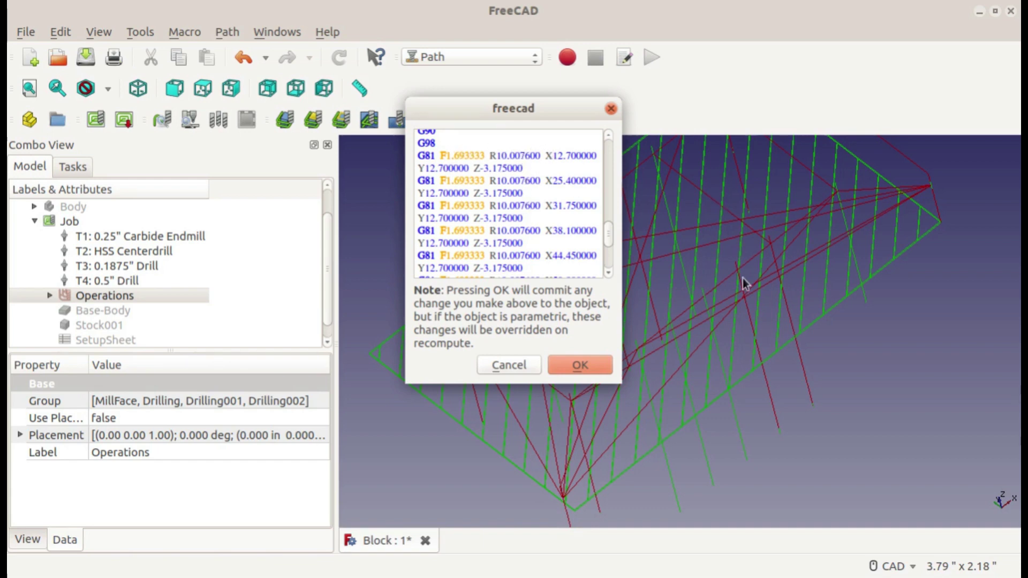
{"action": "scroll", "coordinate": [449, 233], "scroll_direction": "down", "scroll_amount": 5}
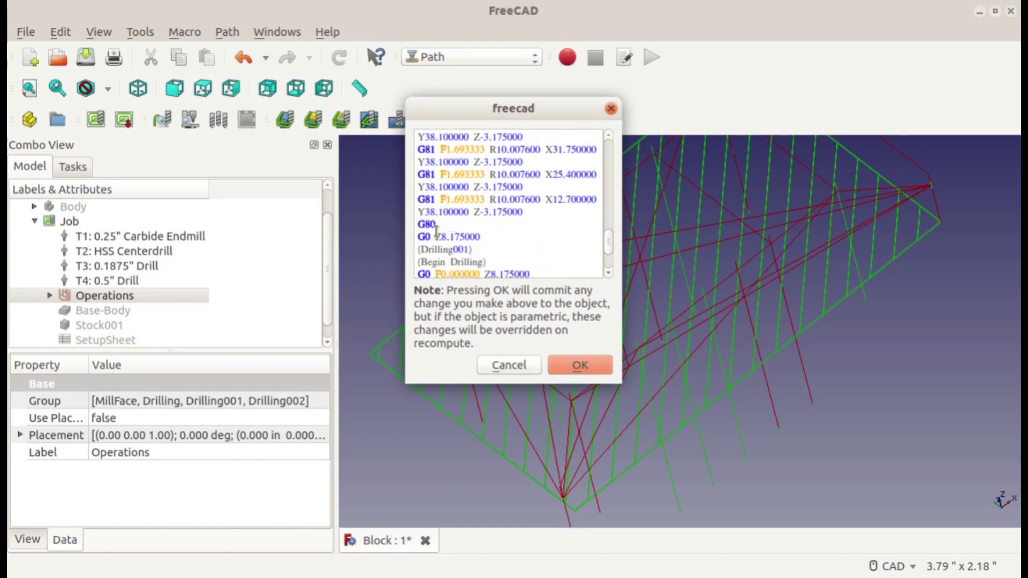
{"action": "scroll", "coordinate": [445, 236], "scroll_direction": "down", "scroll_amount": 1}
{"action": "scroll", "coordinate": [446, 234], "scroll_direction": "down", "scroll_amount": 1}
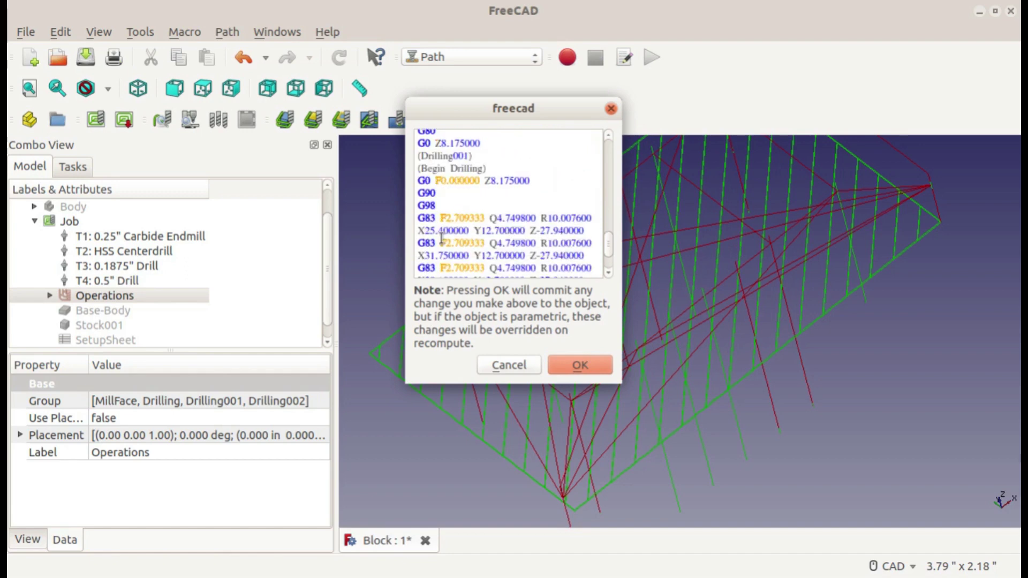
{"action": "scroll", "coordinate": [444, 245], "scroll_direction": "down", "scroll_amount": 1}
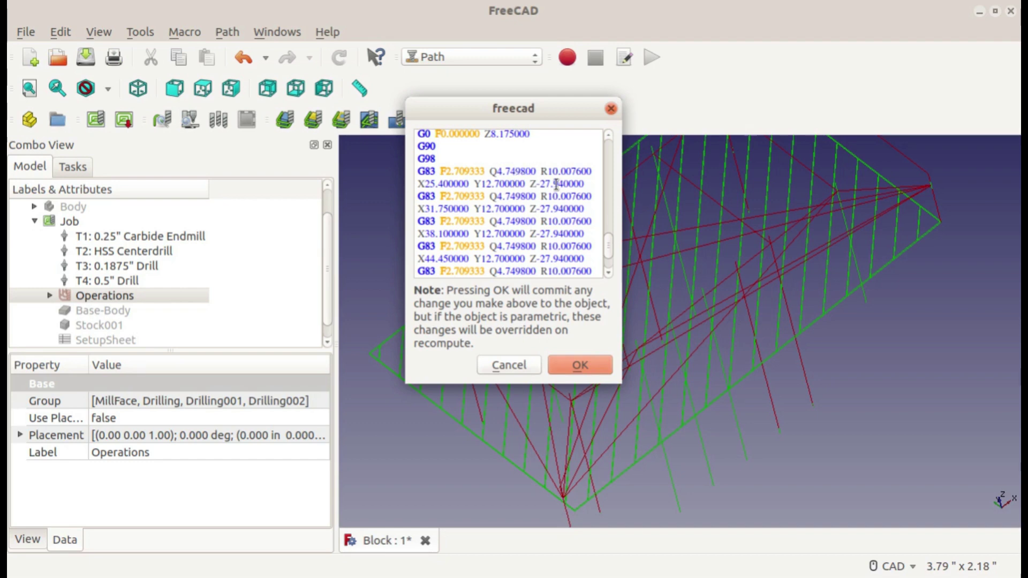
{"action": "scroll", "coordinate": [529, 198], "scroll_direction": "down", "scroll_amount": 4}
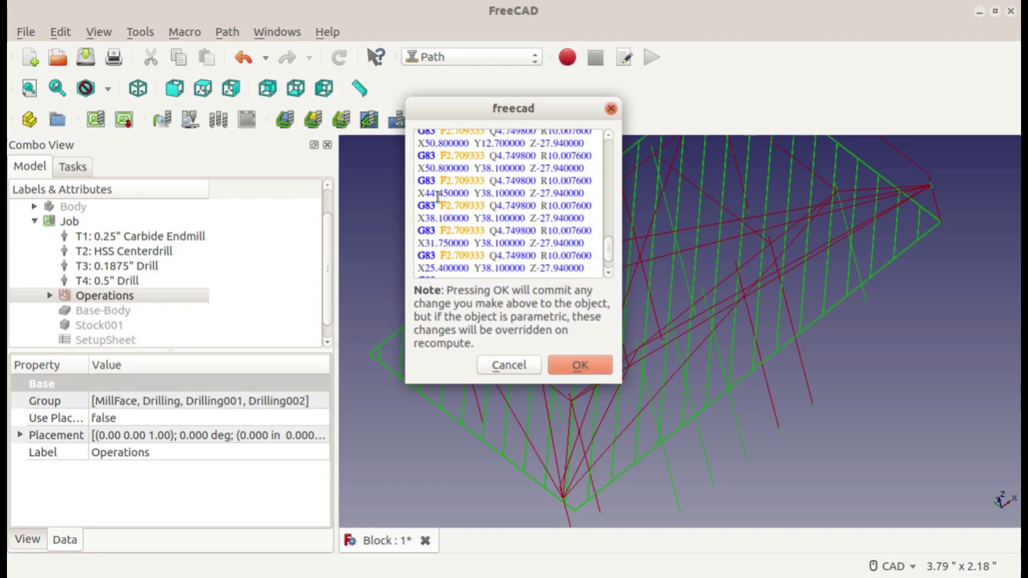
{"action": "scroll", "coordinate": [493, 212], "scroll_direction": "down", "scroll_amount": 3}
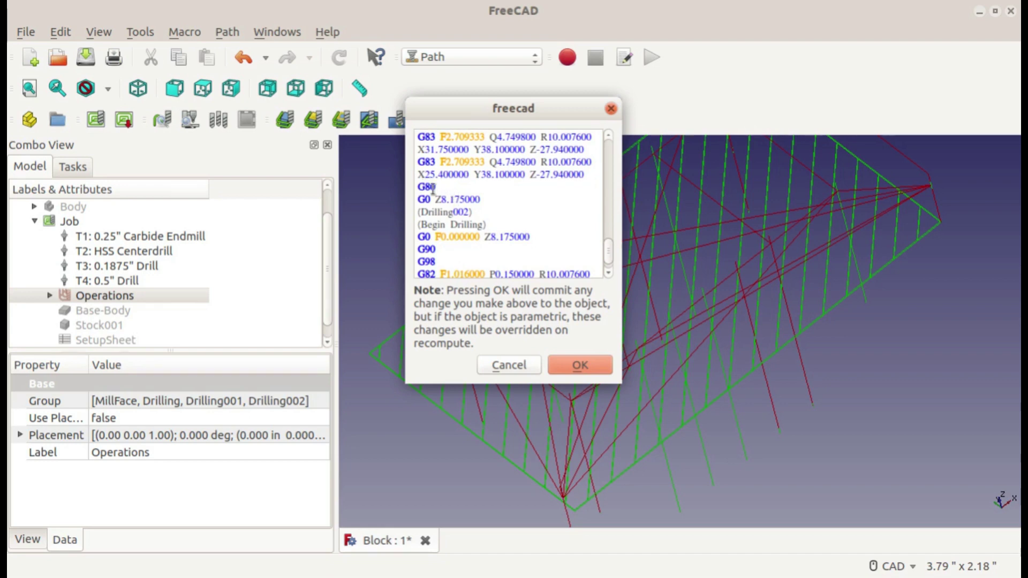
{"action": "scroll", "coordinate": [438, 191], "scroll_direction": "down", "scroll_amount": 3}
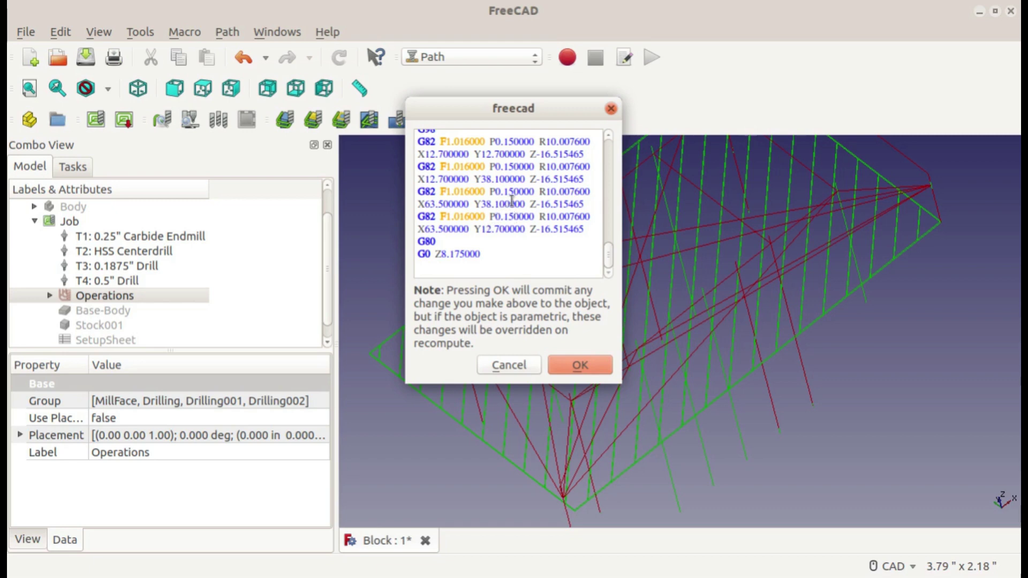
{"action": "scroll", "coordinate": [515, 202], "scroll_direction": "up", "scroll_amount": 1}
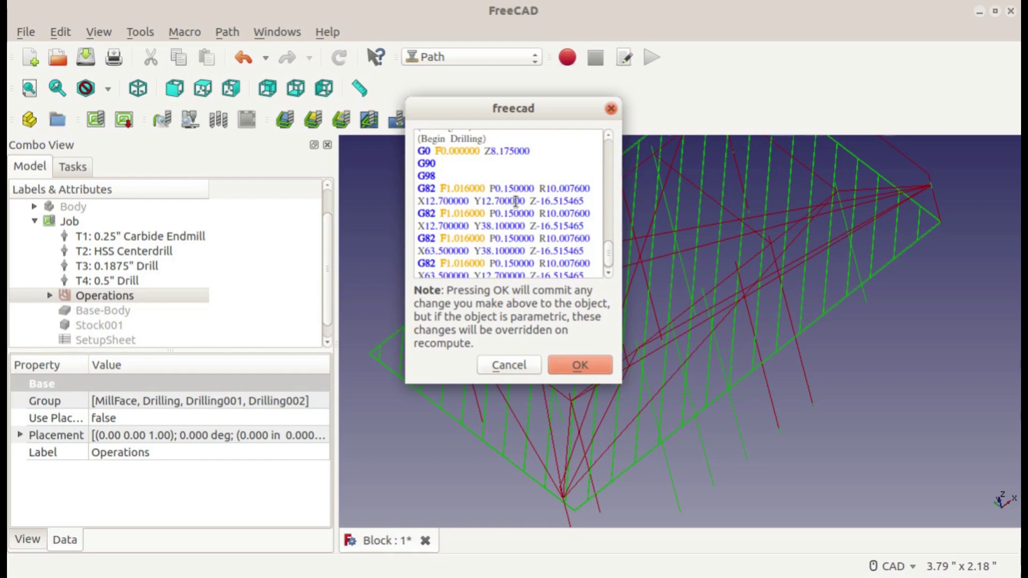
{"action": "scroll", "coordinate": [515, 201], "scroll_direction": "down", "scroll_amount": 1}
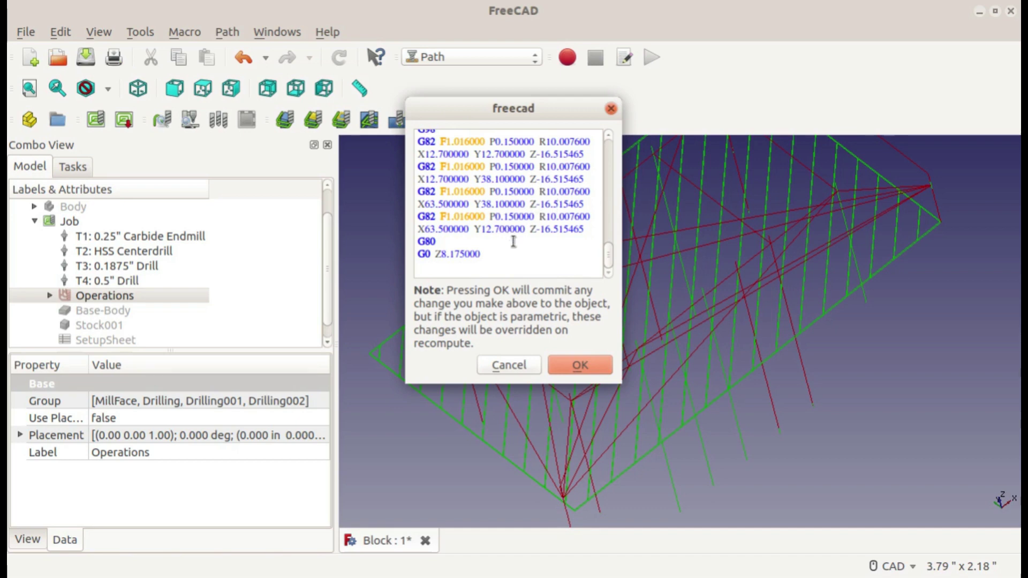
{"action": "scroll", "coordinate": [498, 228], "scroll_direction": "down", "scroll_amount": 1}
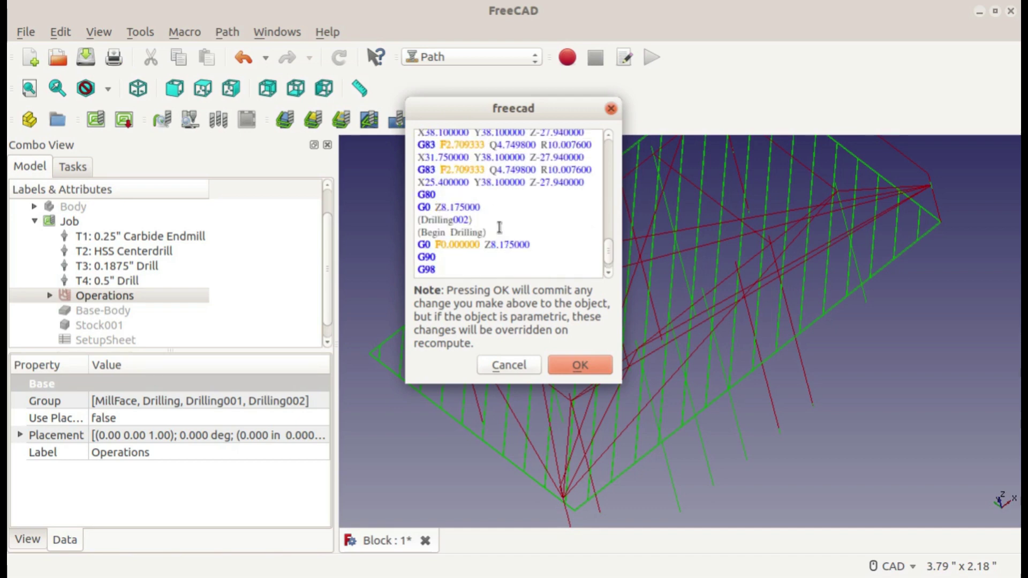
{"action": "scroll", "coordinate": [499, 228], "scroll_direction": "up", "scroll_amount": 1}
{"action": "scroll", "coordinate": [480, 194], "scroll_direction": "up", "scroll_amount": 10}
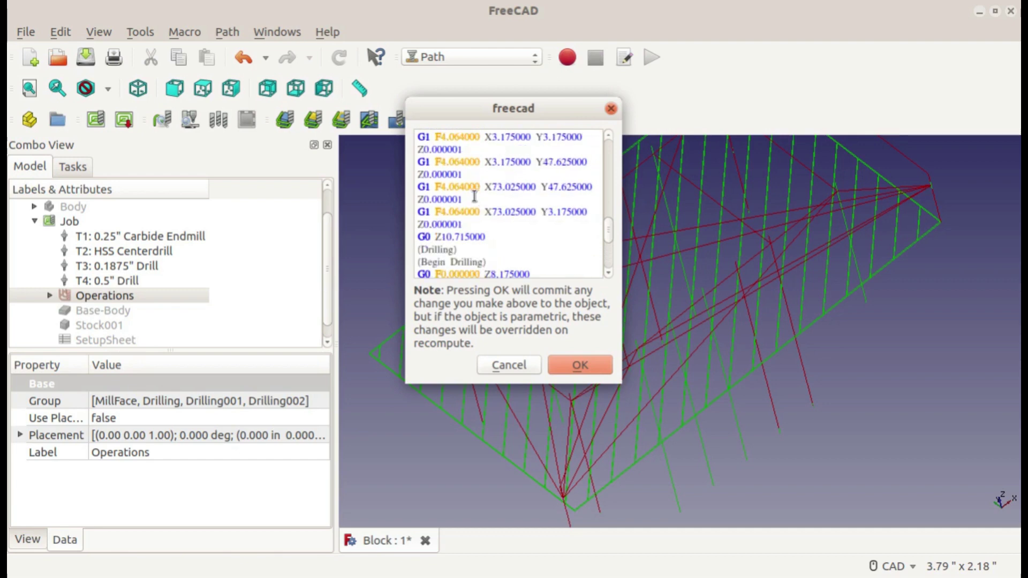
{"action": "scroll", "coordinate": [521, 205], "scroll_direction": "up", "scroll_amount": 10}
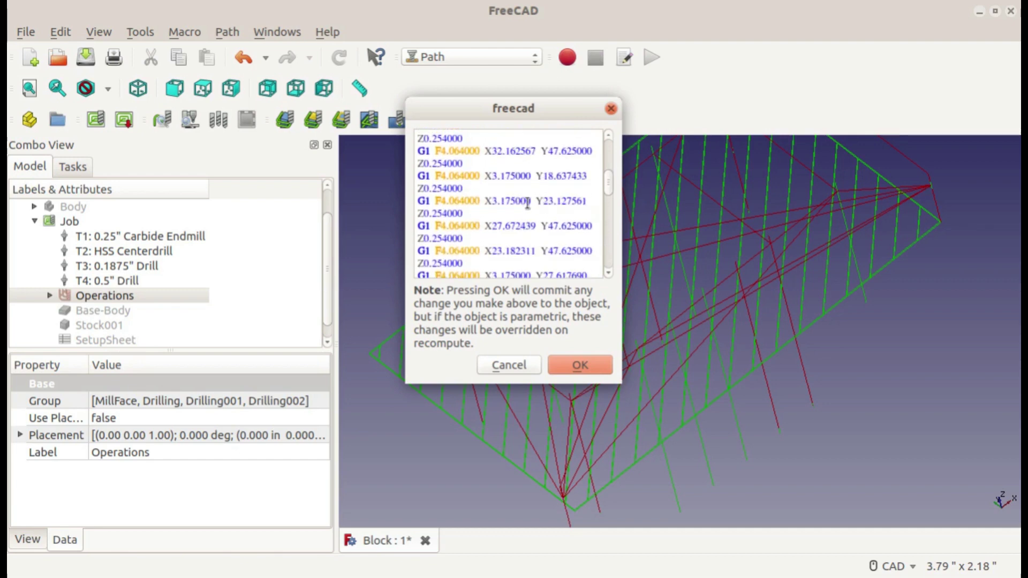
{"action": "scroll", "coordinate": [521, 207], "scroll_direction": "up", "scroll_amount": 2}
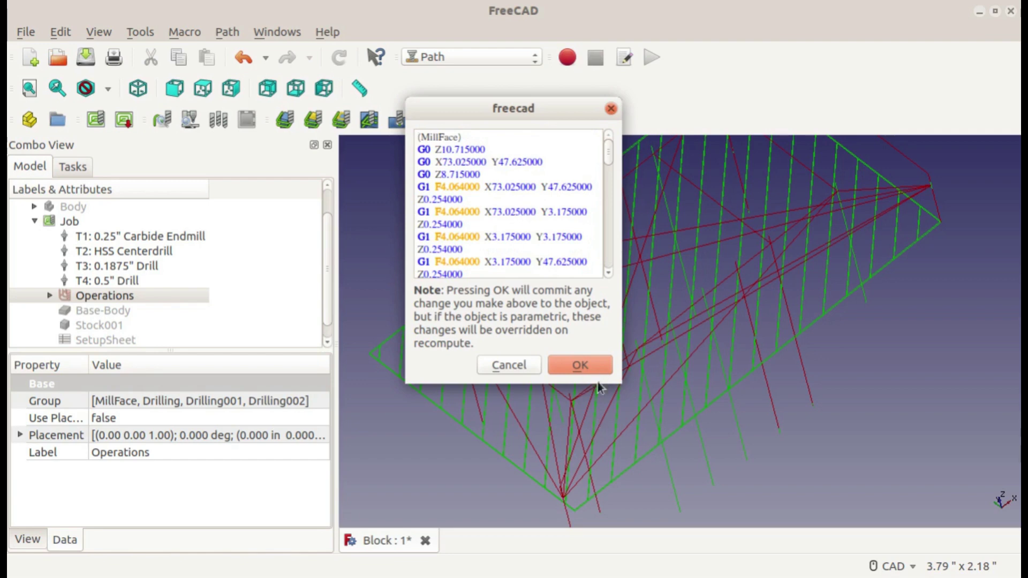
Close the G-code listing, show the Body again and orbit to look down on the block
{"action": "left_click", "coordinate": [574, 367]}
{"action": "left_click", "coordinate": [477, 225]}
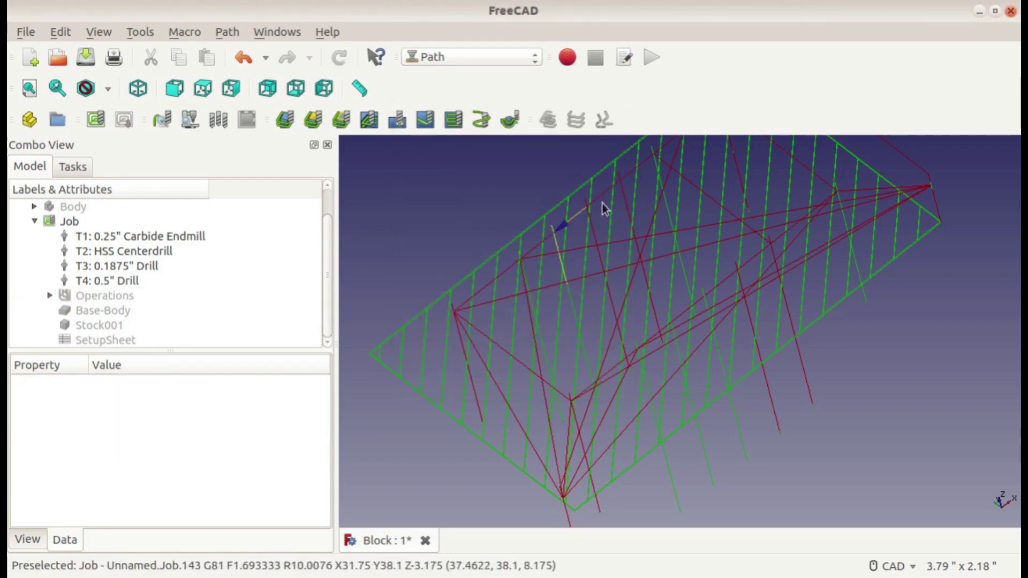
{"action": "scroll", "coordinate": [770, 307], "scroll_direction": "down", "scroll_amount": 4}
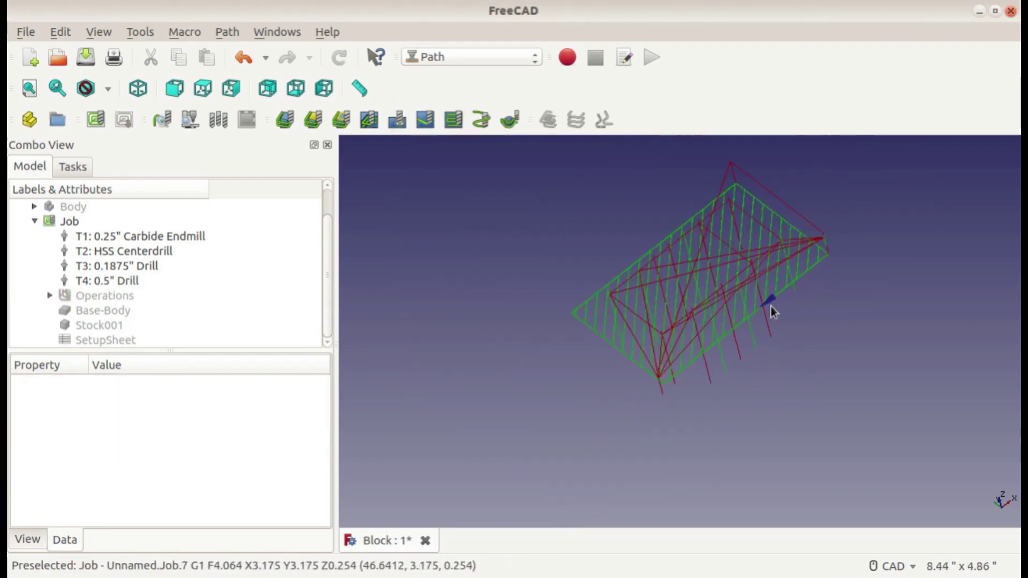
{"action": "left_click", "coordinate": [71, 208]}
{"action": "key", "text": "space"}
{"action": "middle_click_drag", "start_coordinate": [930, 325], "coordinate": [841, 381]}
{"action": "scroll", "coordinate": [838, 396], "scroll_direction": "up", "scroll_amount": 3}
{"action": "scroll", "coordinate": [907, 383], "scroll_direction": "down", "scroll_amount": 3}
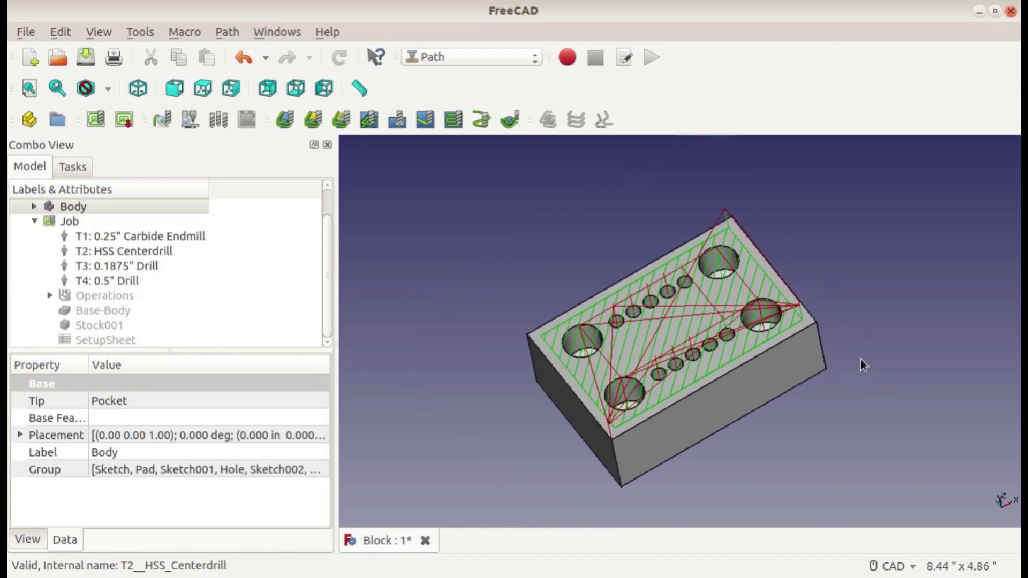